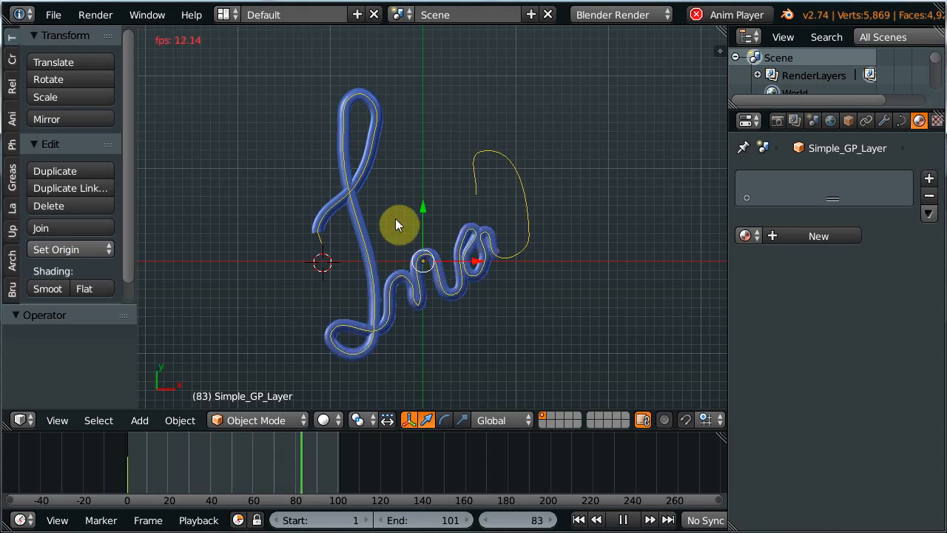
- Stop the animation playback and start a new file from the startup scene
key(alt+a)
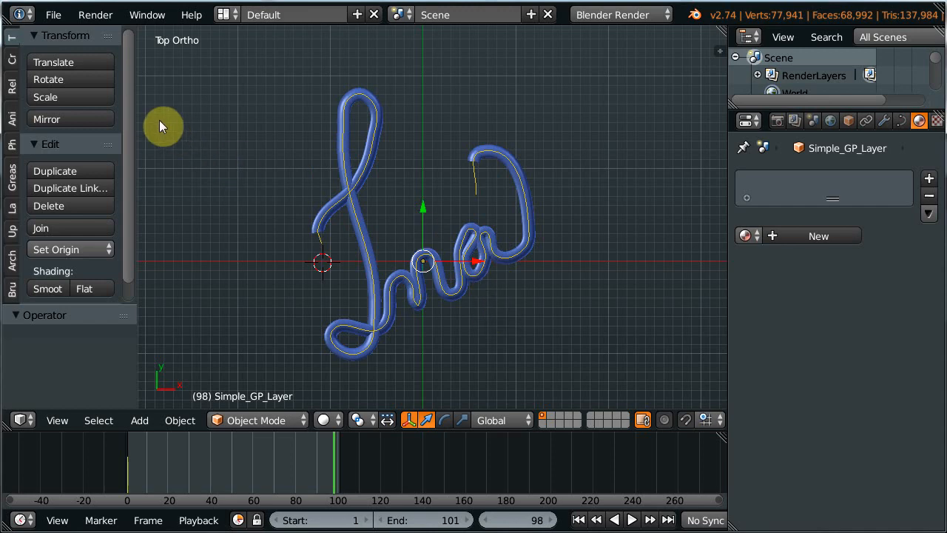
click(53, 15)
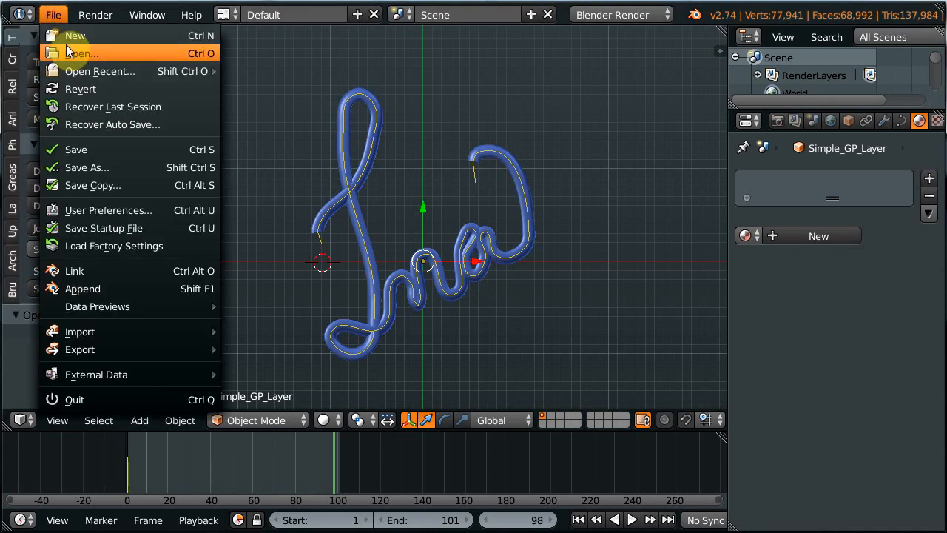
click(82, 33)
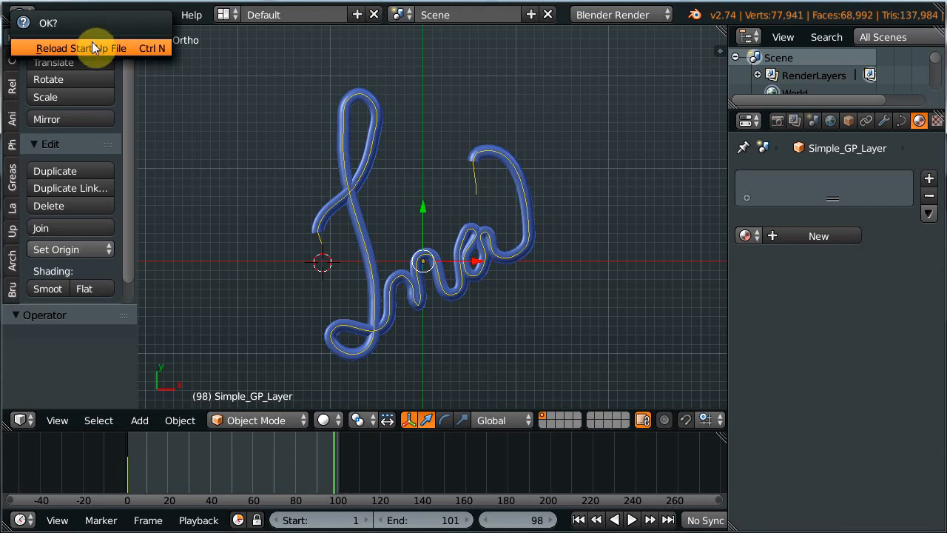
click(93, 45)
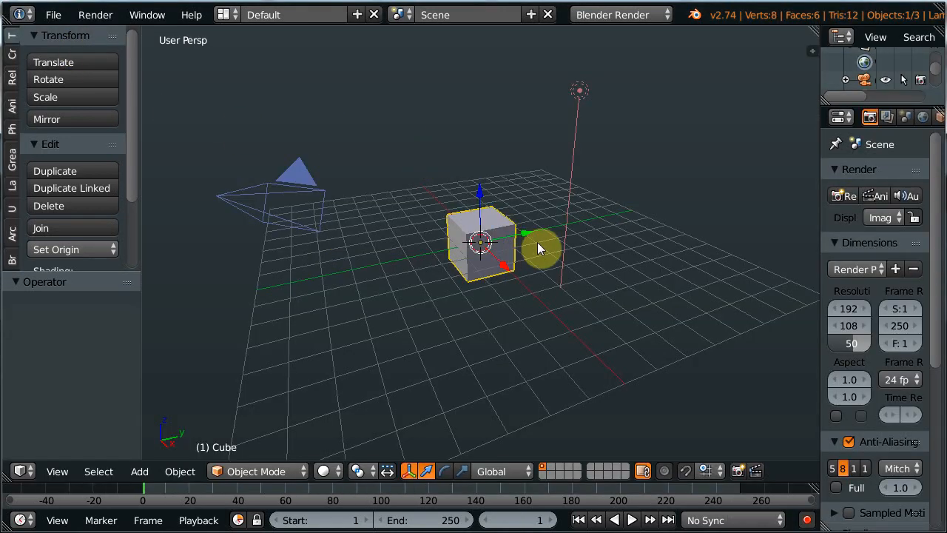
- Set the 3D view to top orthographic and delete the default cube
key(KP_7)
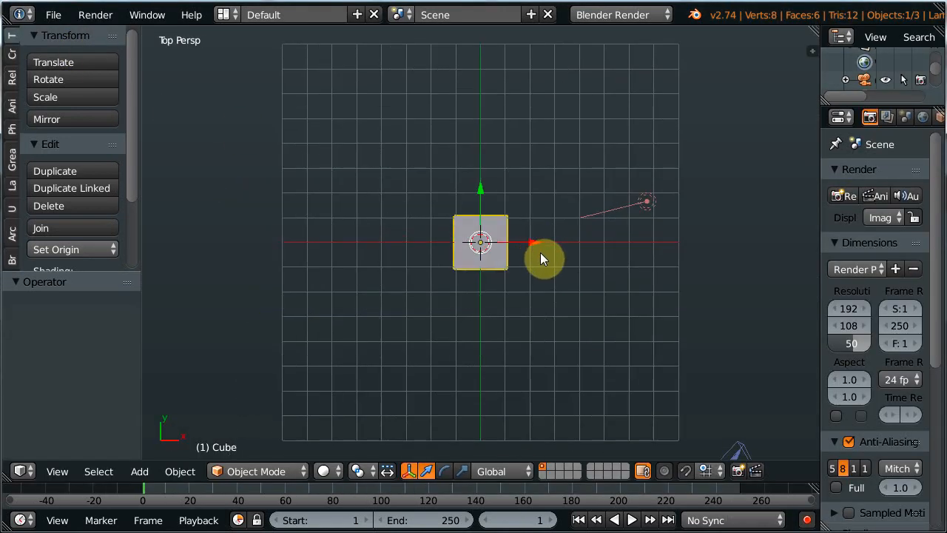
key(KP_5)
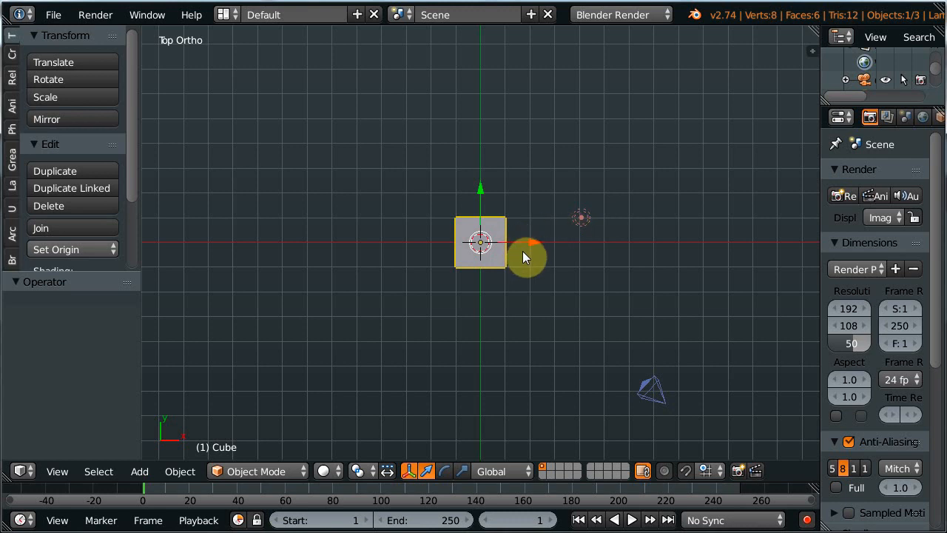
key(x)
click(495, 256)
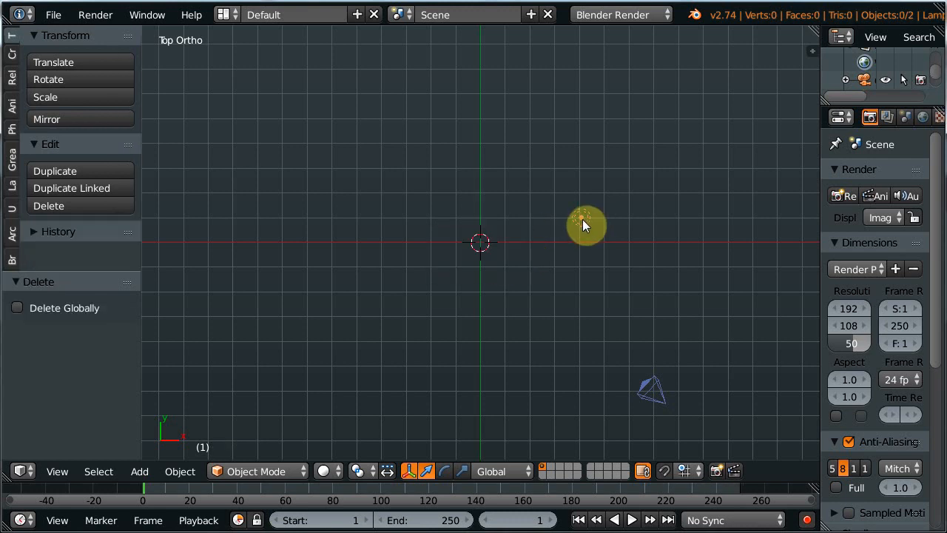
- Hide both the lamp and the camera from the 3D view
click(582, 219)
shift+click(659, 391)
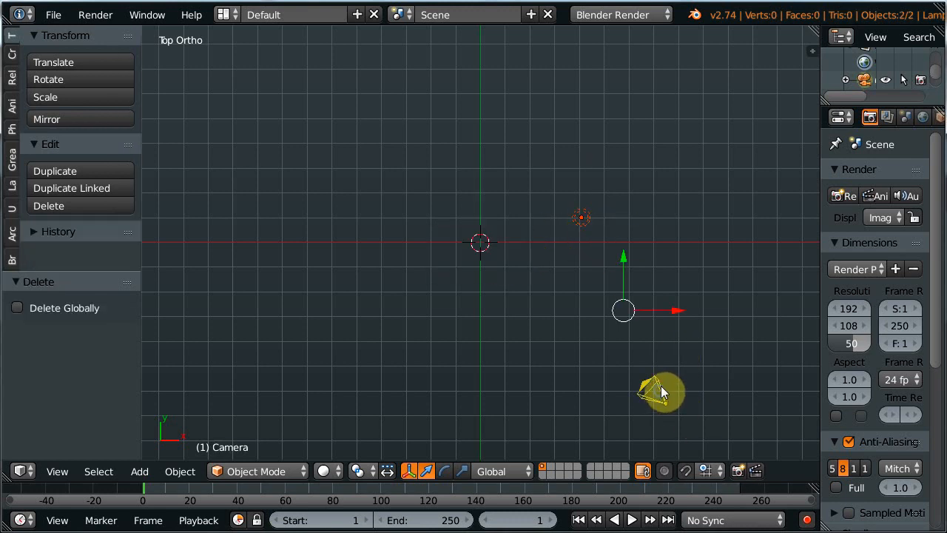
key(h)
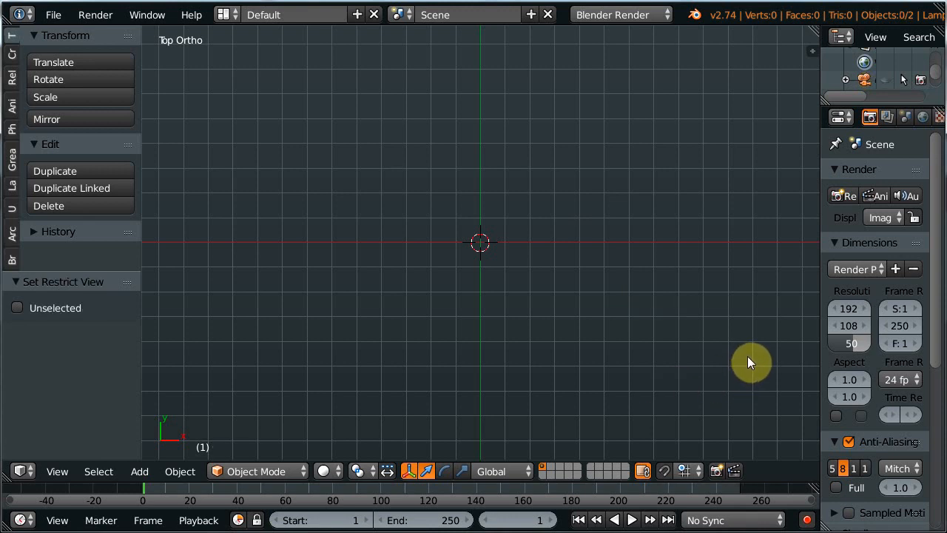
- Start the Screencast Keys display in the 3D view and close the view properties
key(n)
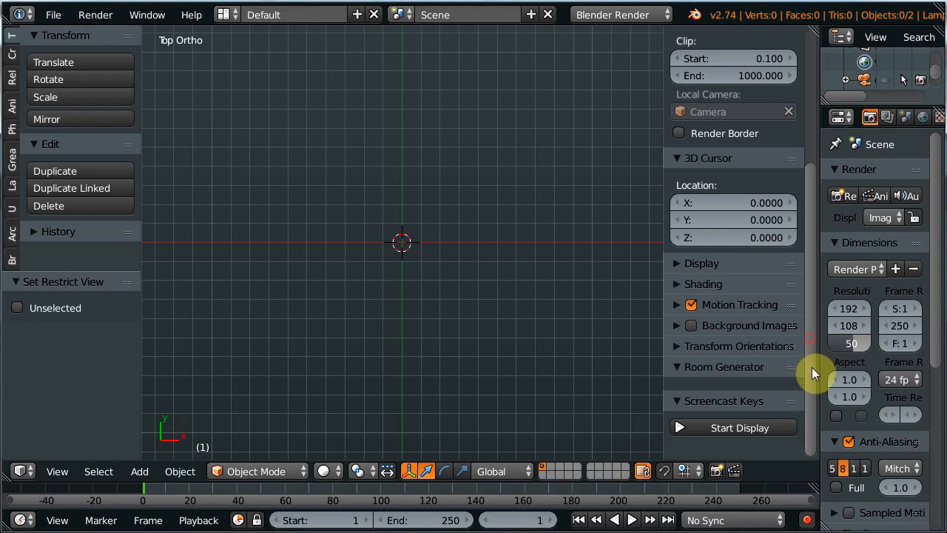
click(739, 427)
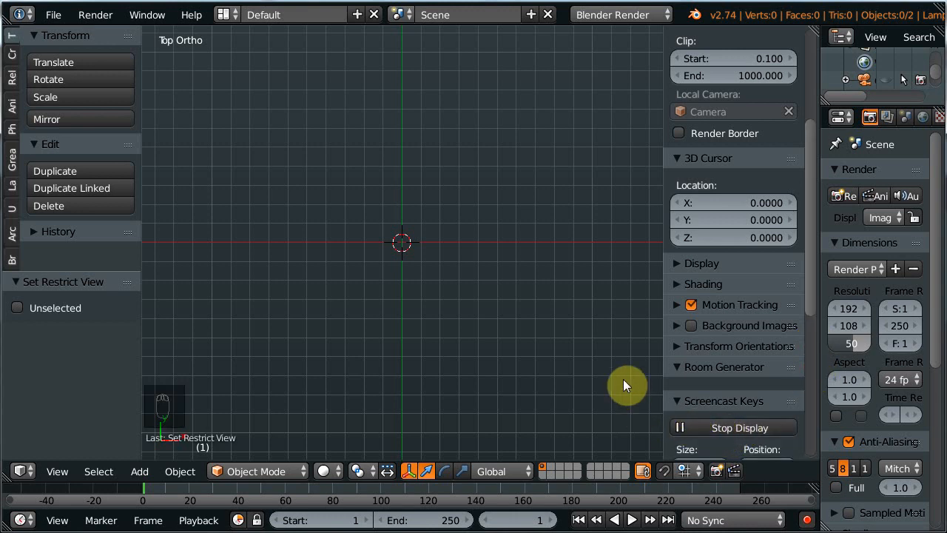
key(n)
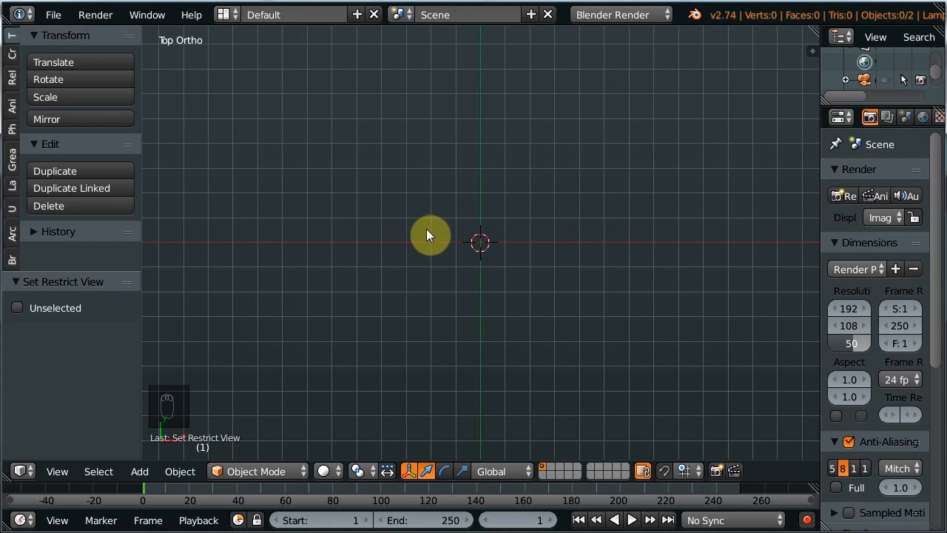
- Place the 3D cursor left of the origin and handwrite a short cursive word with an accent stroke using Grease Pencil
click(258, 244)
key(d)
mouse_move(411, 230)
mouse_down()
mouse_move(437, 143)
mouse_move(434, 276)
mouse_move(394, 242)
mouse_move(398, 260)
mouse_move(449, 247)
mouse_move(471, 265)
mouse_move(493, 258)
mouse_move(514, 222)
mouse_move(506, 247)
mouse_move(519, 230)
mouse_move(546, 231)
mouse_up()
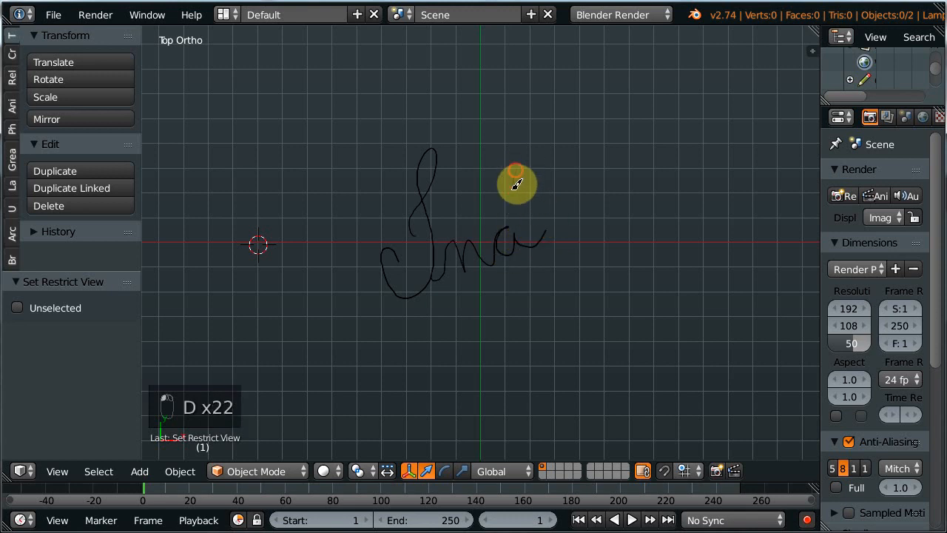
drag(515, 173, 511, 194)
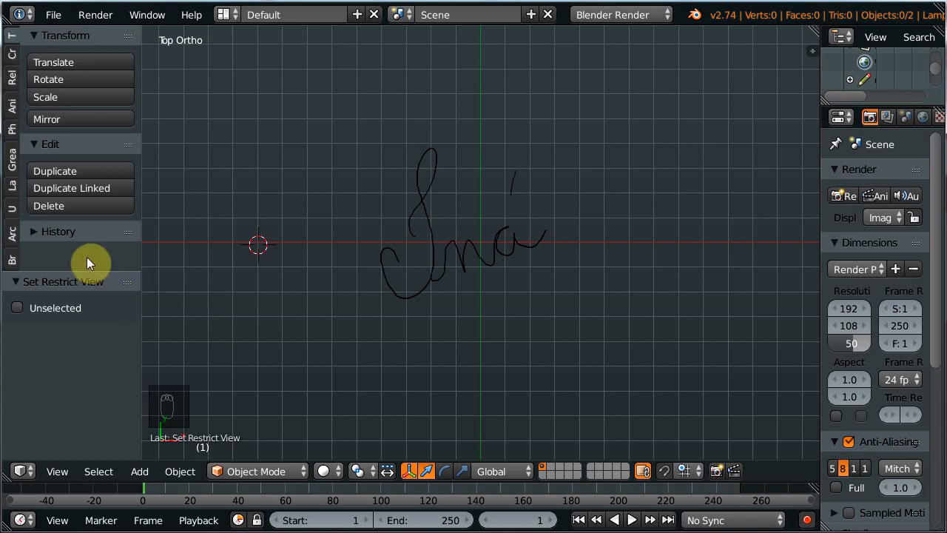
- Convert the handwritten Grease Pencil strokes to a Bezier Curve
drag(92, 272, 89, 344)
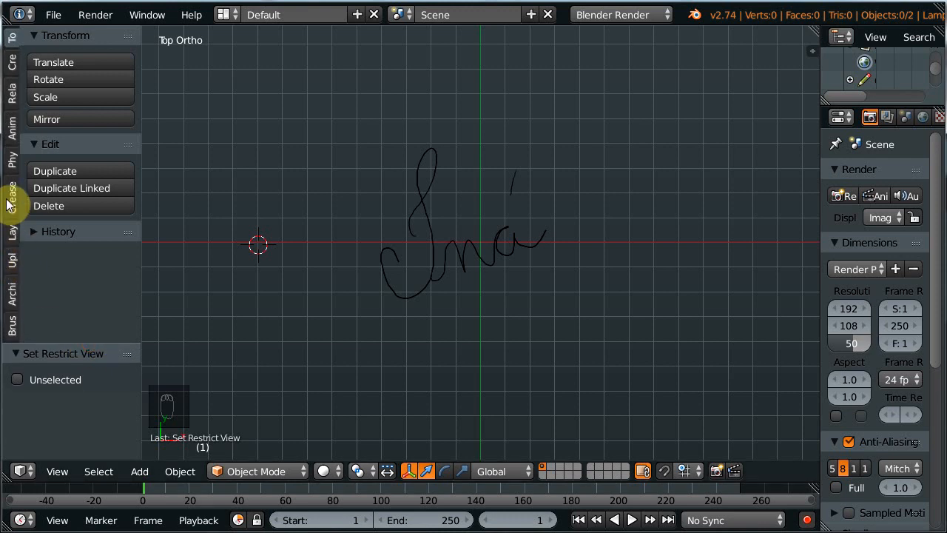
click(12, 200)
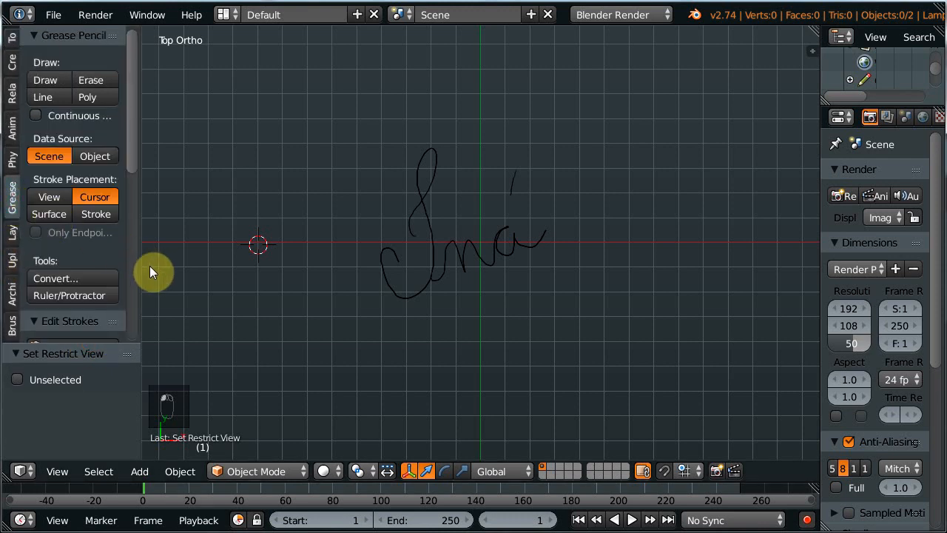
drag(141, 273, 185, 275)
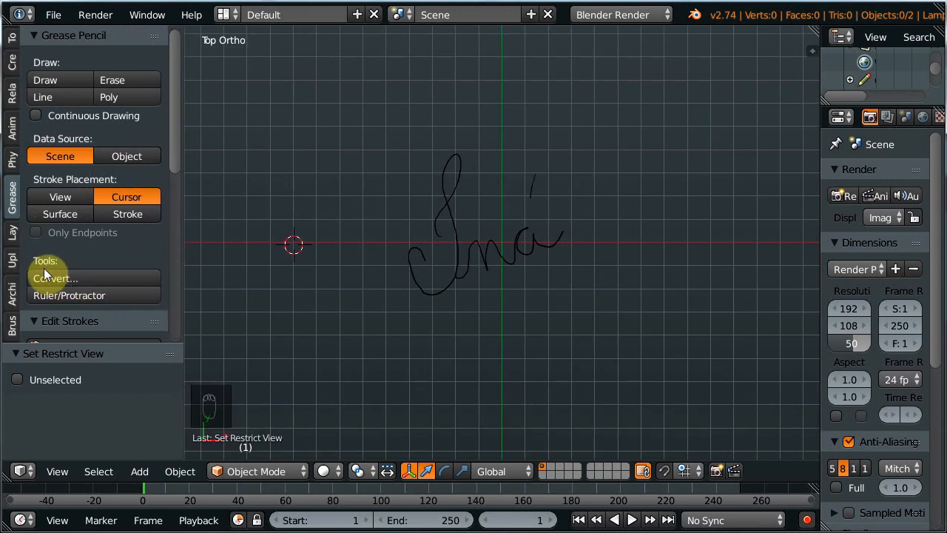
click(63, 279)
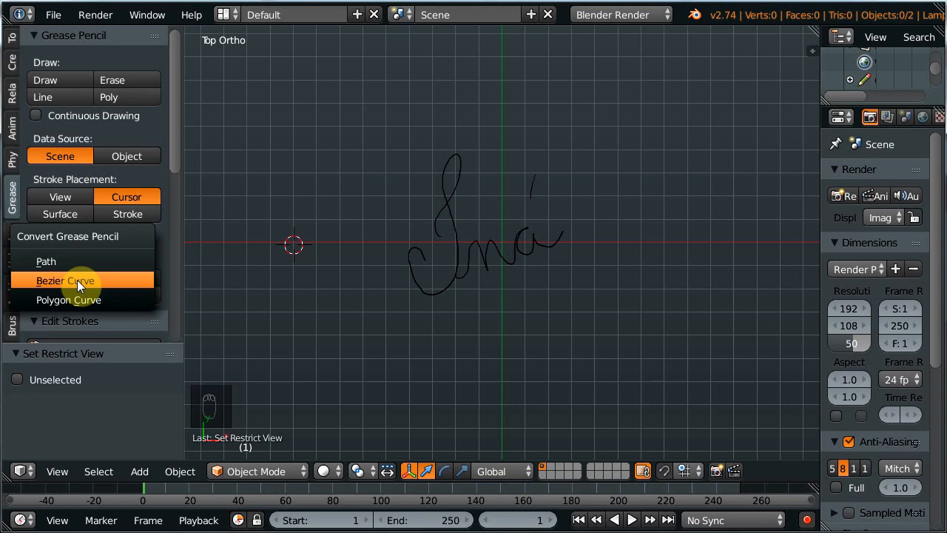
click(77, 279)
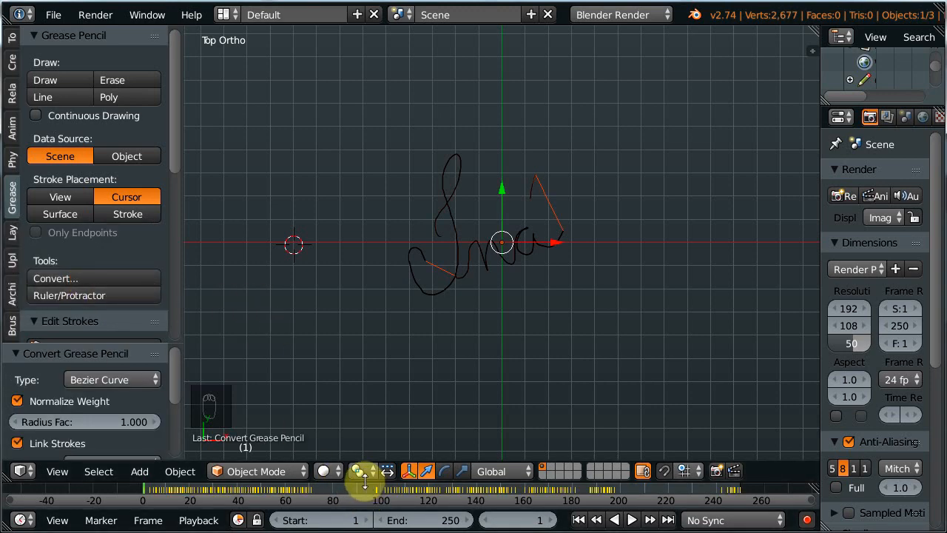
- Enlarge the timeline area, change it to the Dope Sheet and delete all keyframes of the converted curve
drag(365, 481, 364, 443)
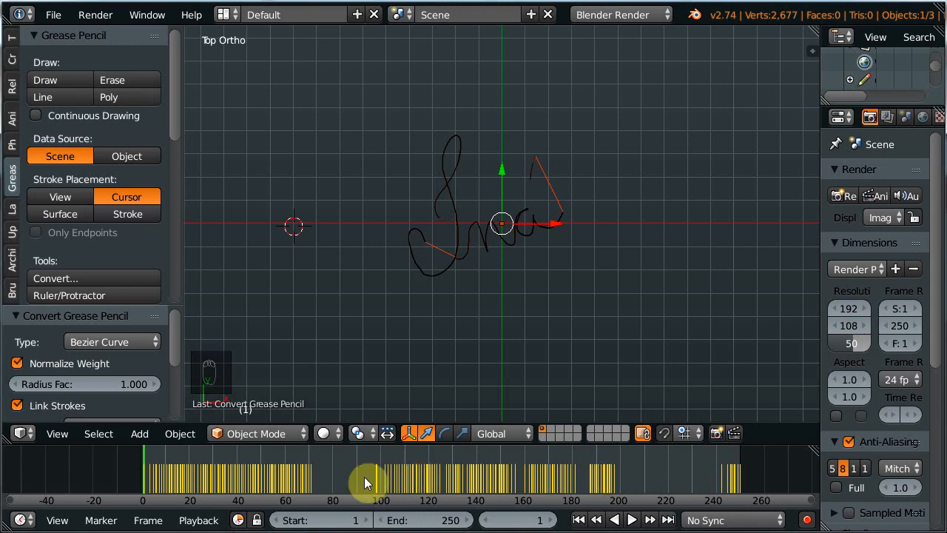
click(20, 520)
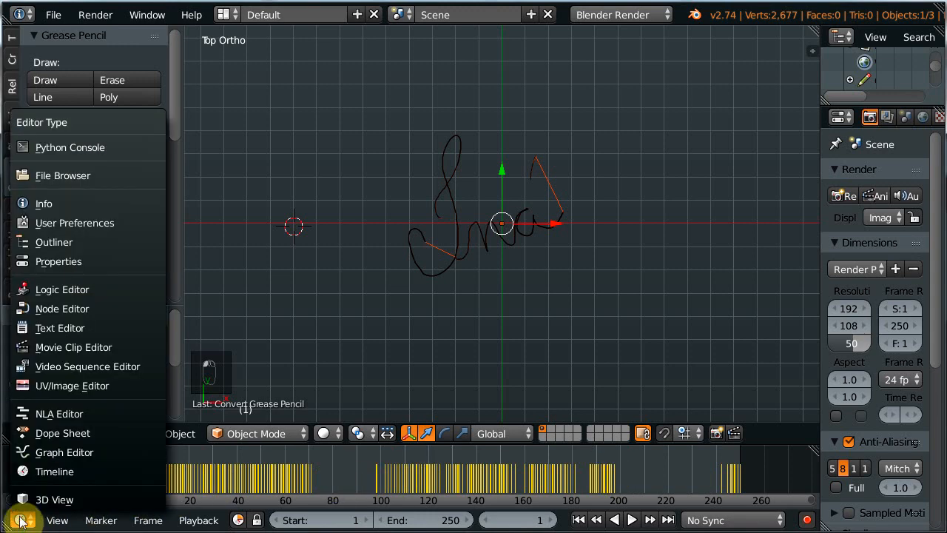
click(59, 434)
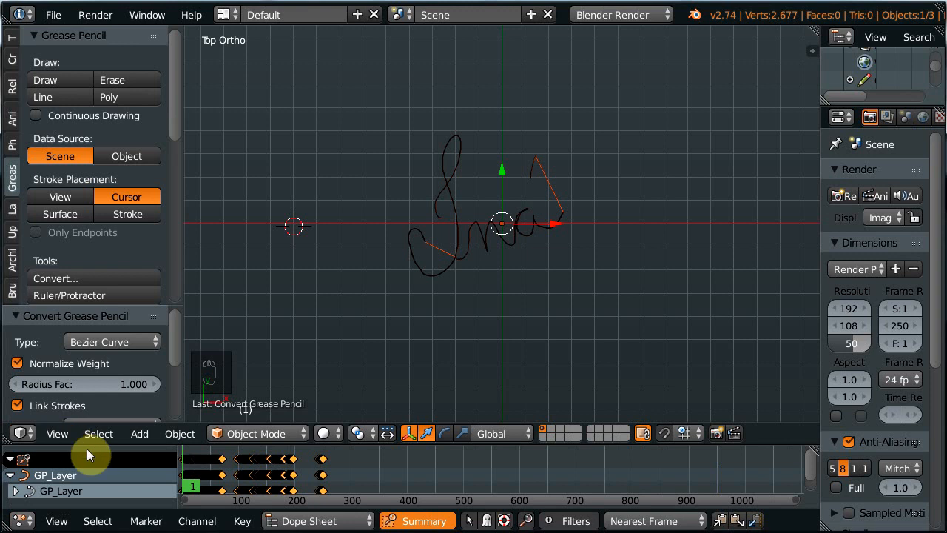
key(x)
click(275, 471)
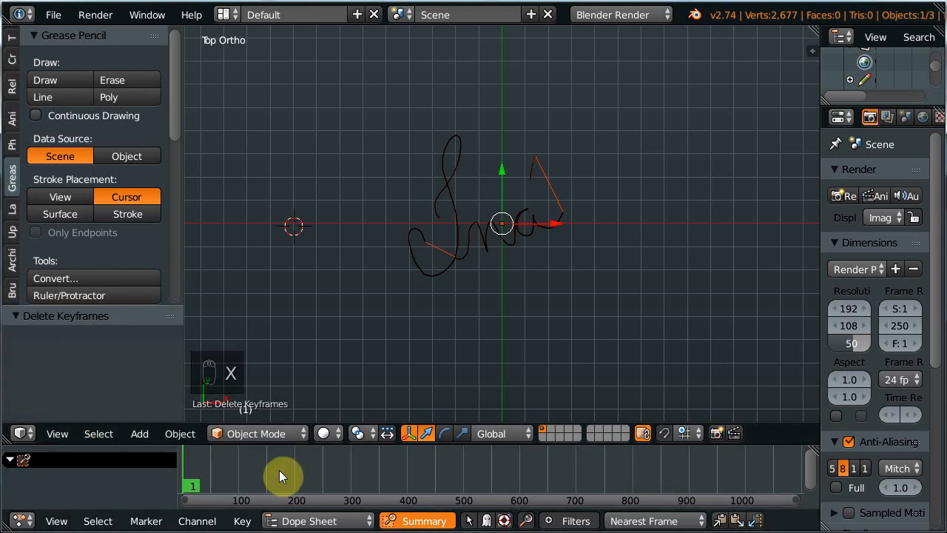
- Change the Dope Sheet area back to the Timeline and move the current frame to 2
click(21, 520)
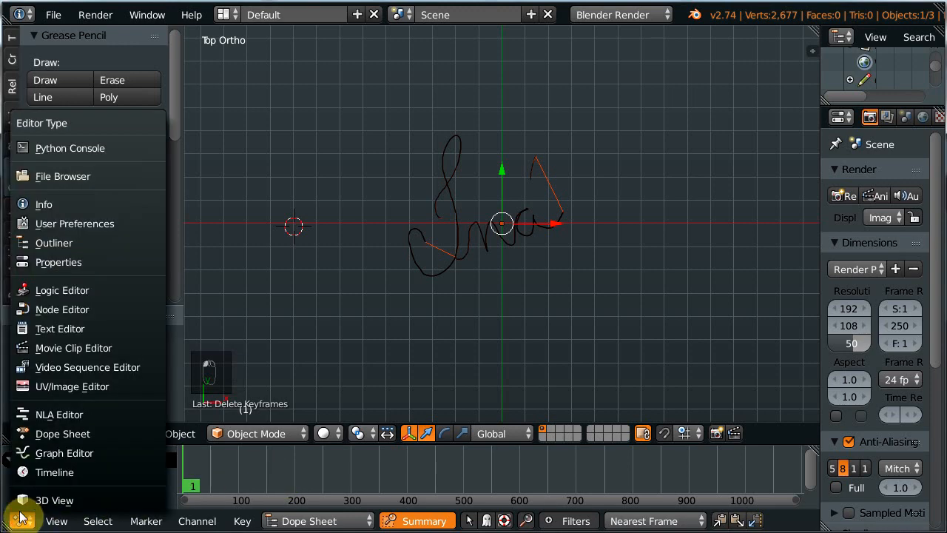
click(49, 476)
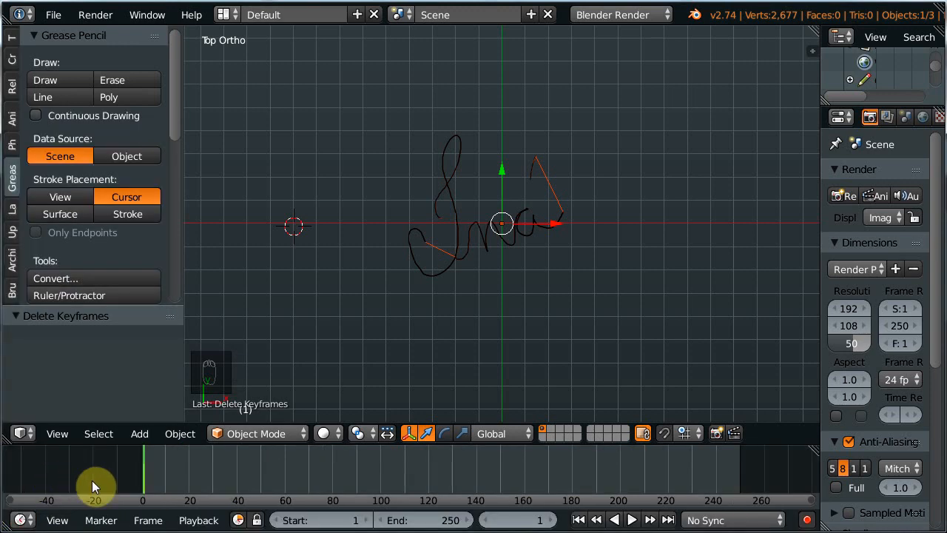
mouse_move(143, 466)
mouse_down()
mouse_move(157, 467)
mouse_move(147, 473)
mouse_up()
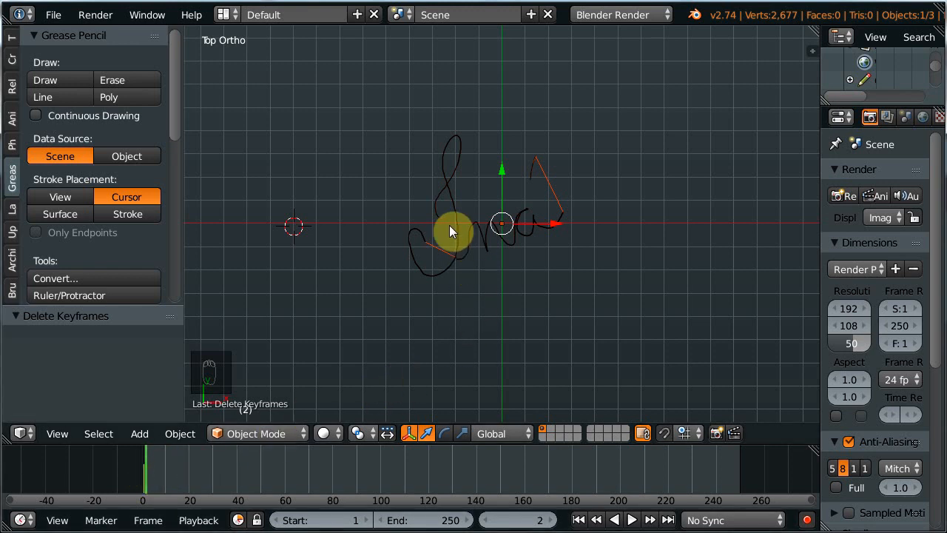
- Erase the original Grease Pencil strokes, then select the converted curve and enter Edit Mode on it
key(d)
key(d)
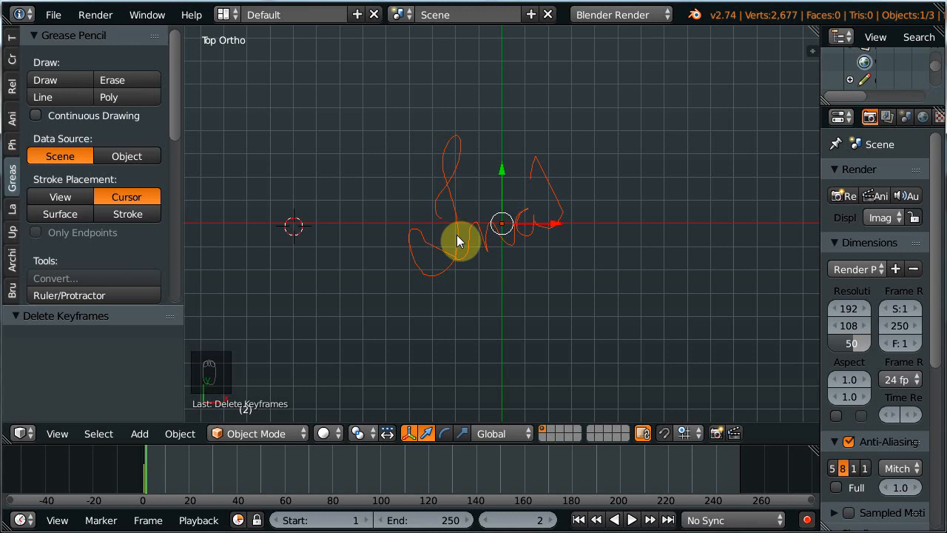
key(a)
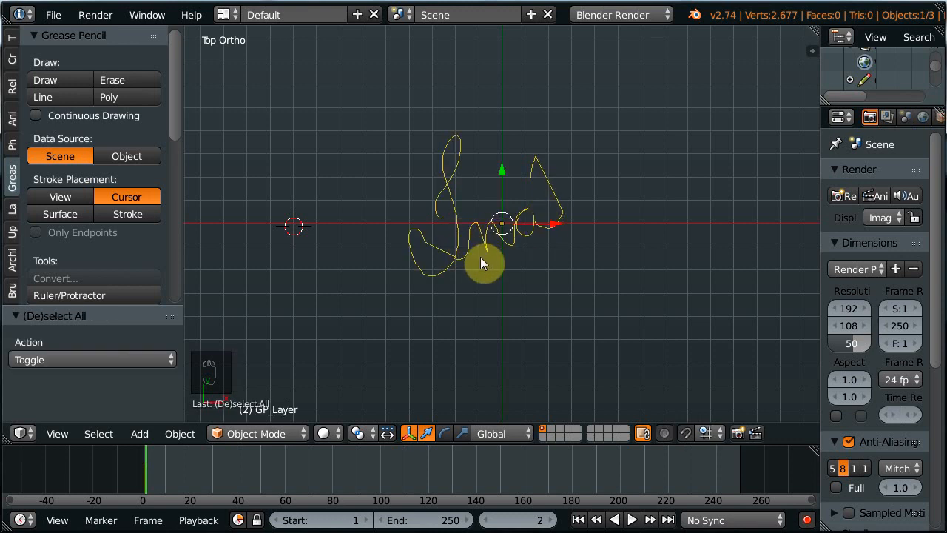
key(Tab)
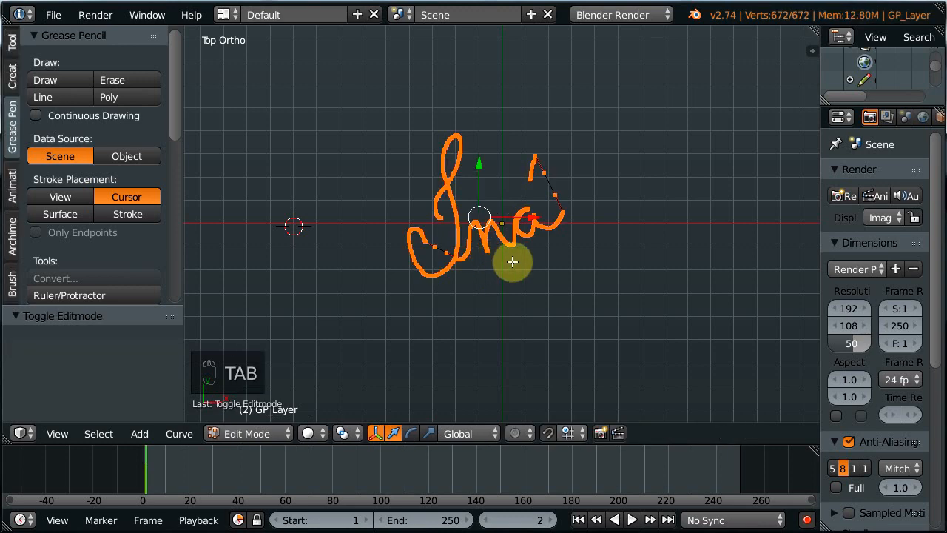
key(KP_Add)
key(KP_Add)
key(KP_Add)
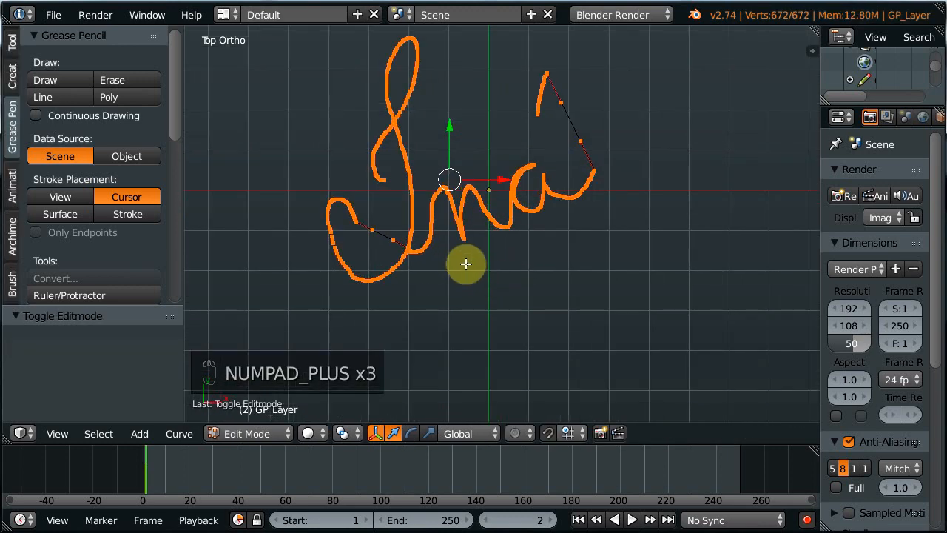
shift+middle_drag(464, 262, 496, 316)
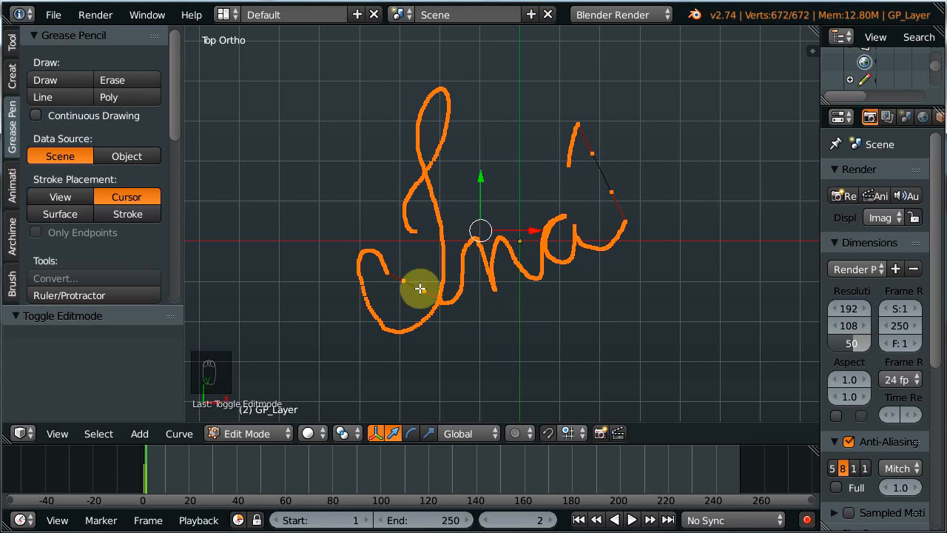
- Look up the Add Curve: Simplify Curves add-on in the User Preferences, check that it is enabled and close the preferences
click(52, 14)
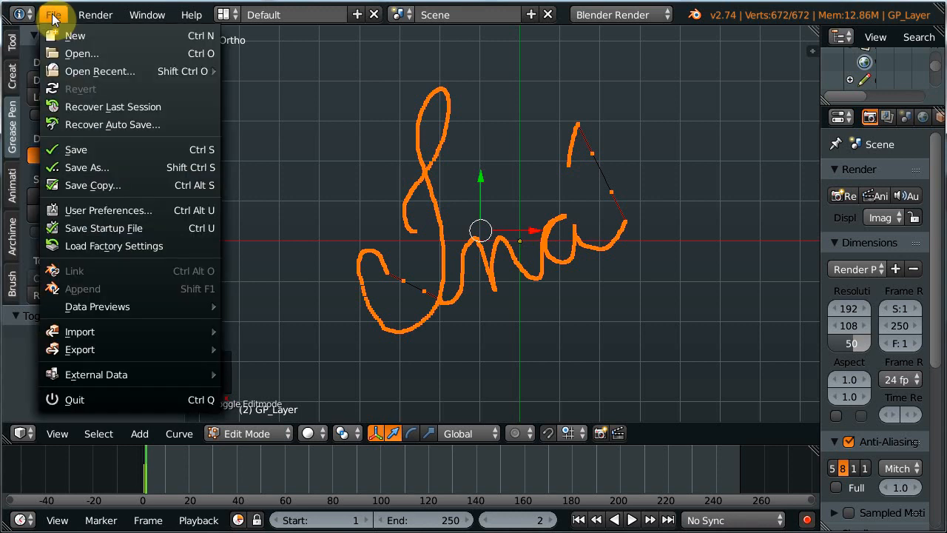
click(96, 210)
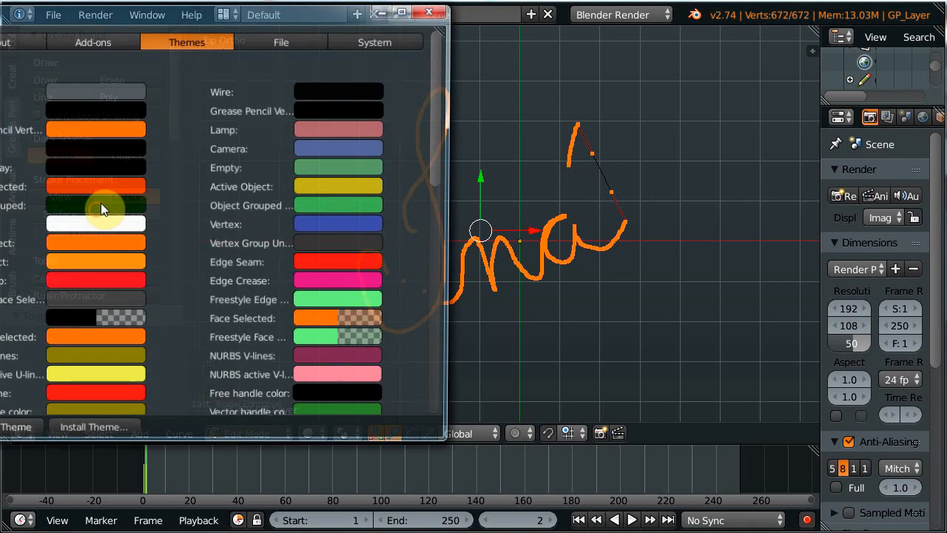
drag(119, 16, 437, 35)
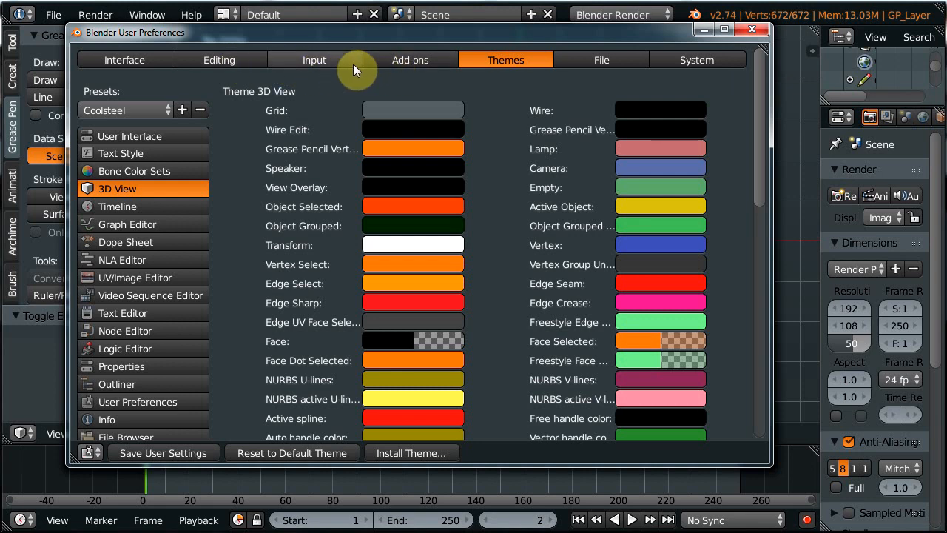
click(388, 60)
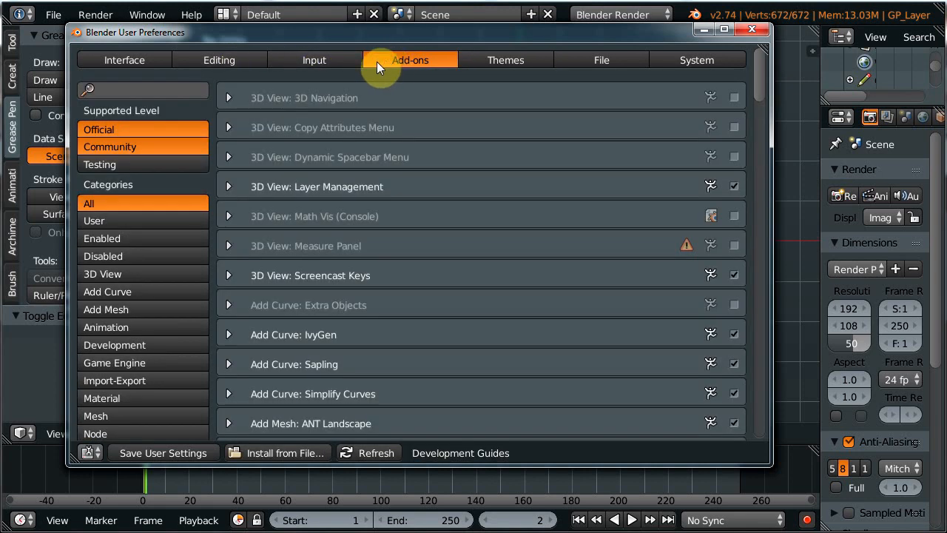
click(123, 89)
text(s)
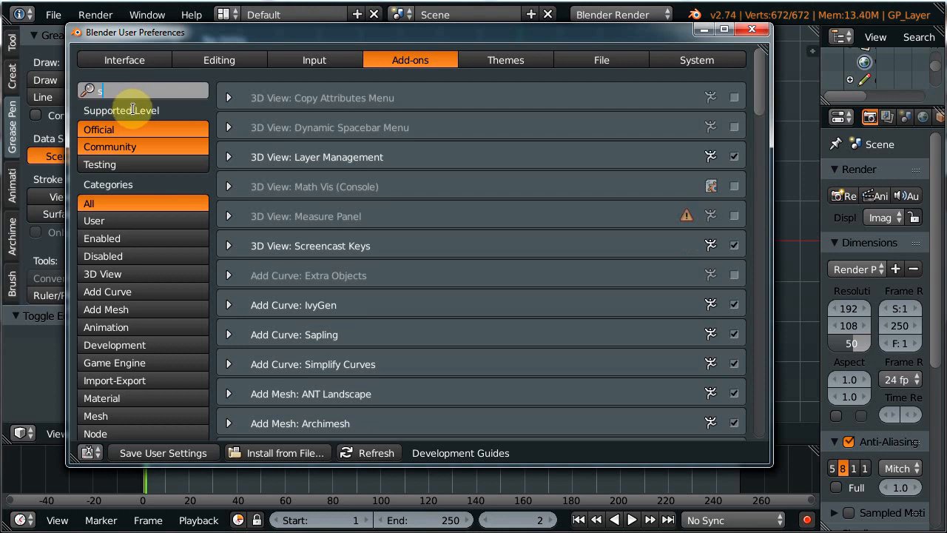
text(im)
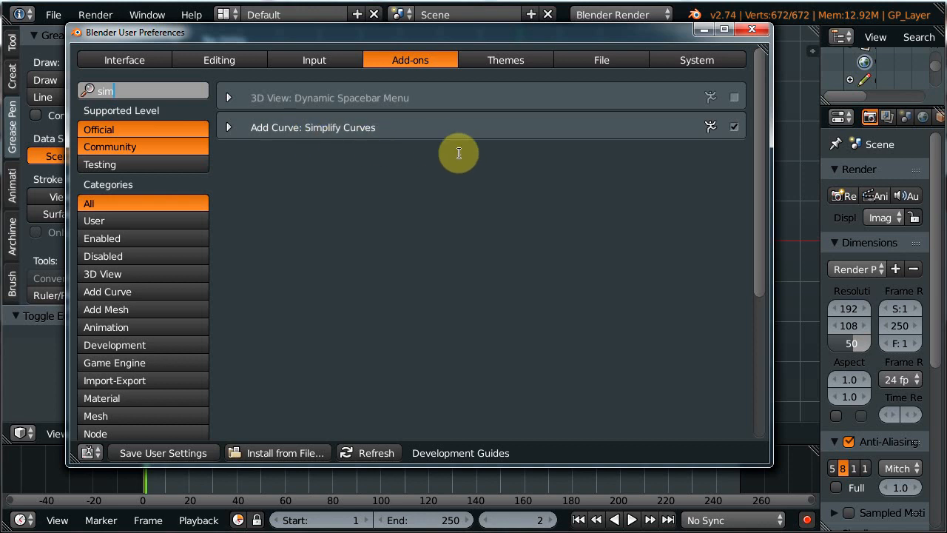
click(230, 127)
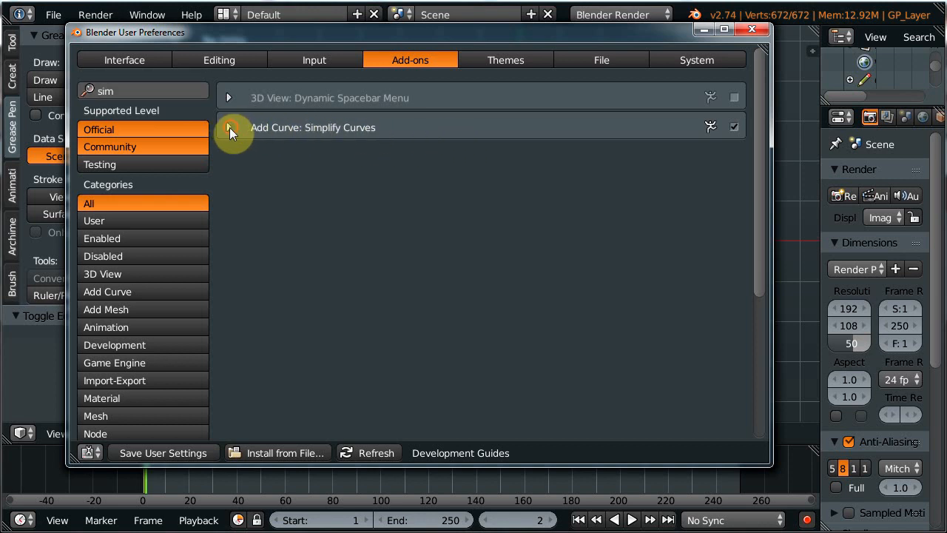
click(228, 128)
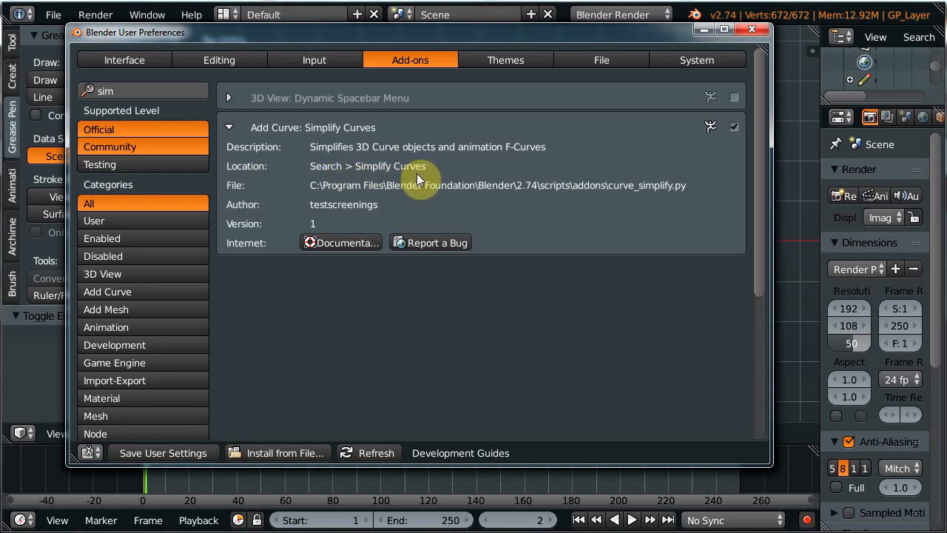
click(734, 128)
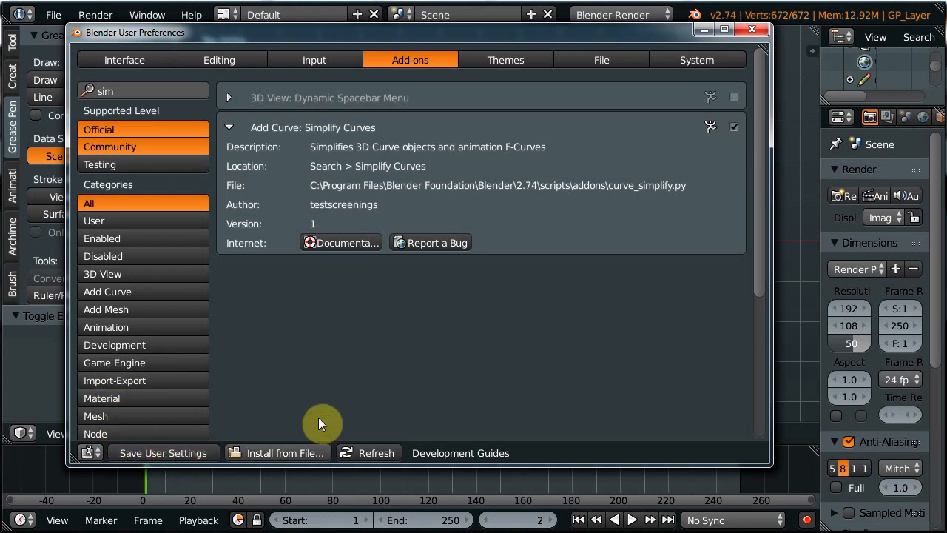
click(752, 31)
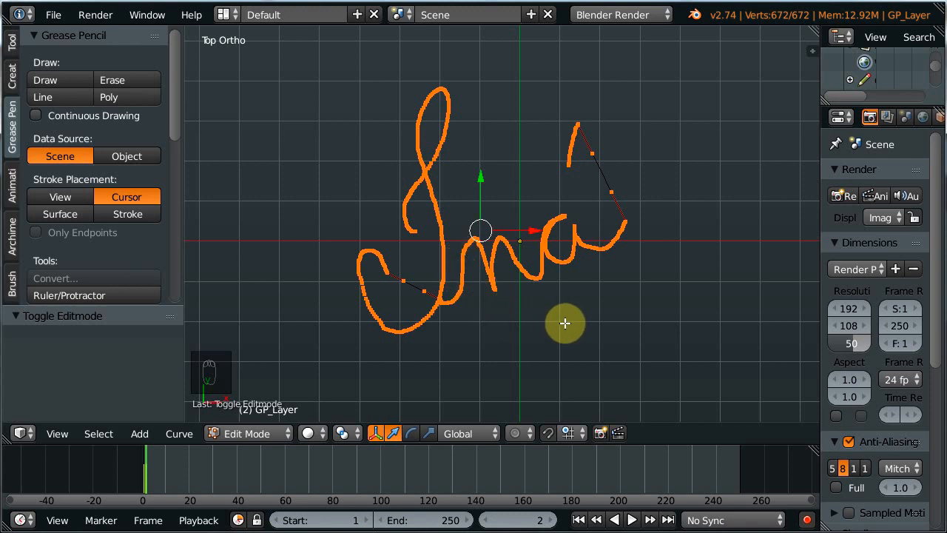
- Run Simplify Curves on the converted curve with an error of 0.060 Blender units
key(space)
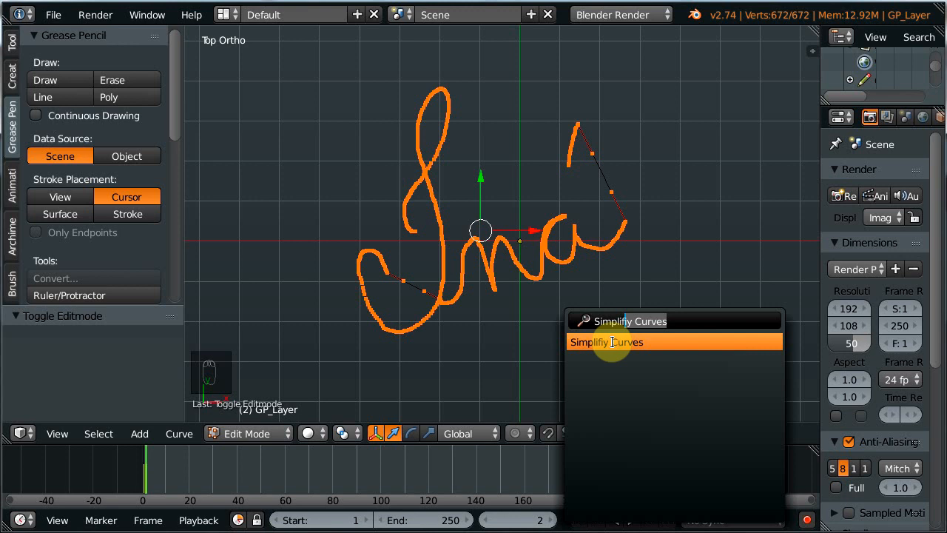
click(613, 342)
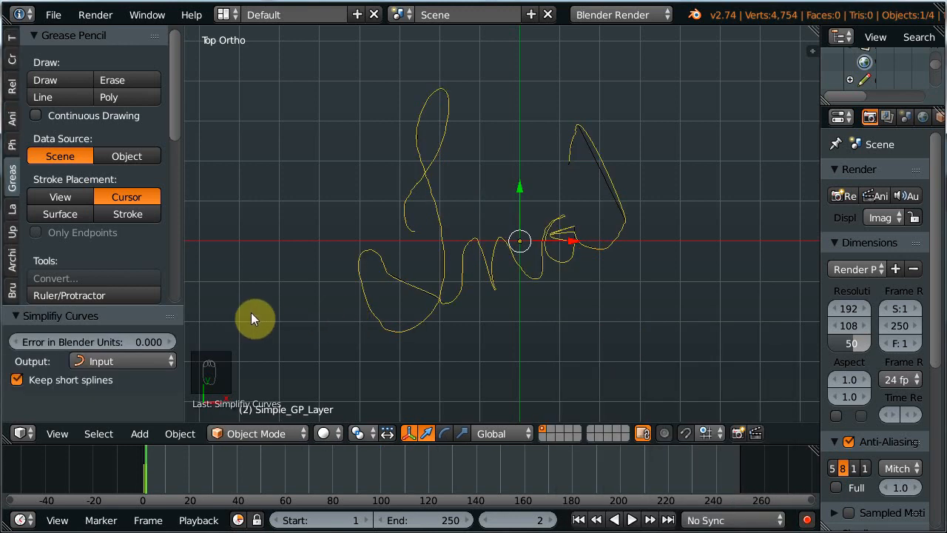
drag(139, 306, 145, 222)
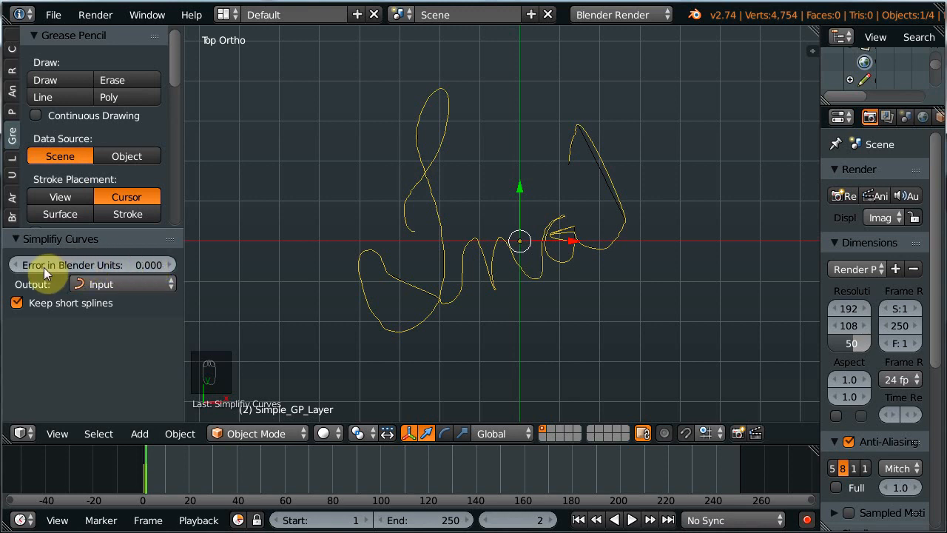
drag(168, 263, 171, 262)
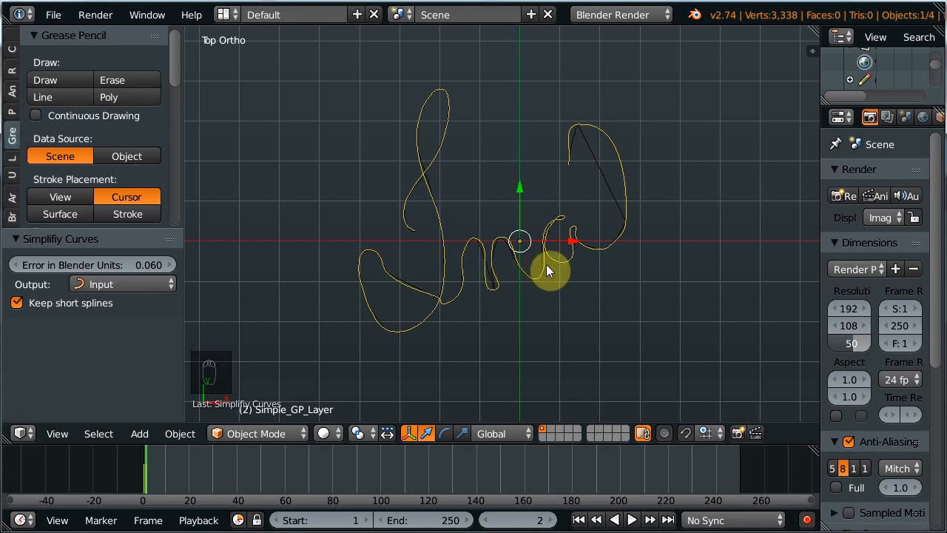
- Compare the original and simplified curves by selecting each in turn, and delete the original GP_Layer curve
right_click(445, 256)
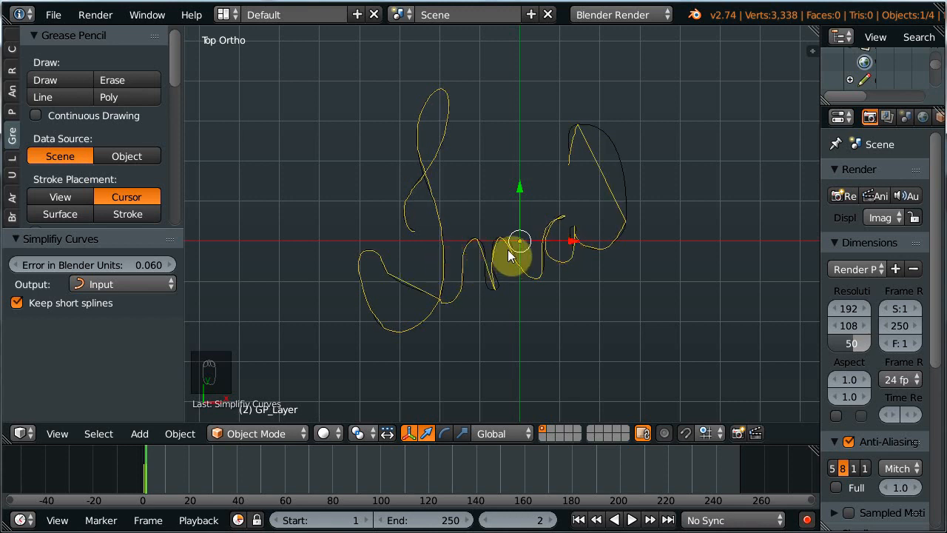
right_click(623, 172)
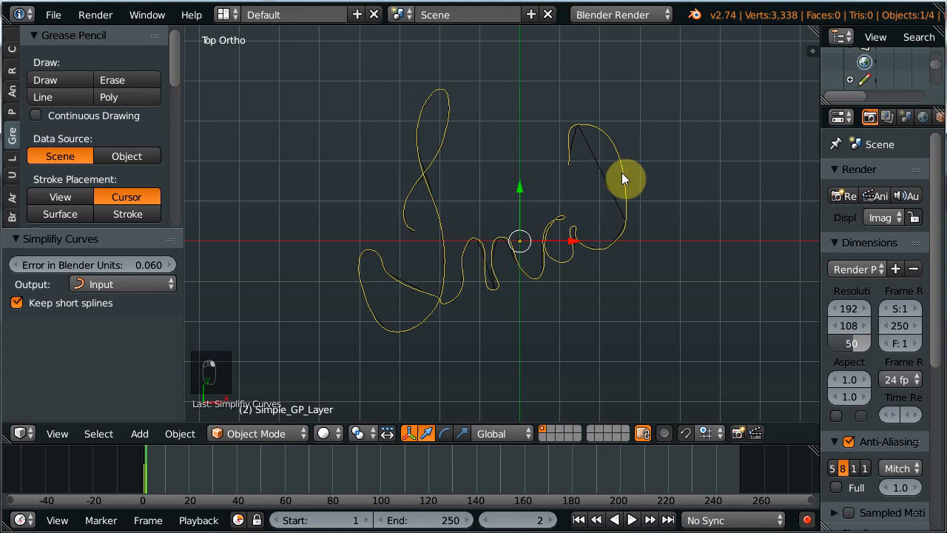
right_click(607, 183)
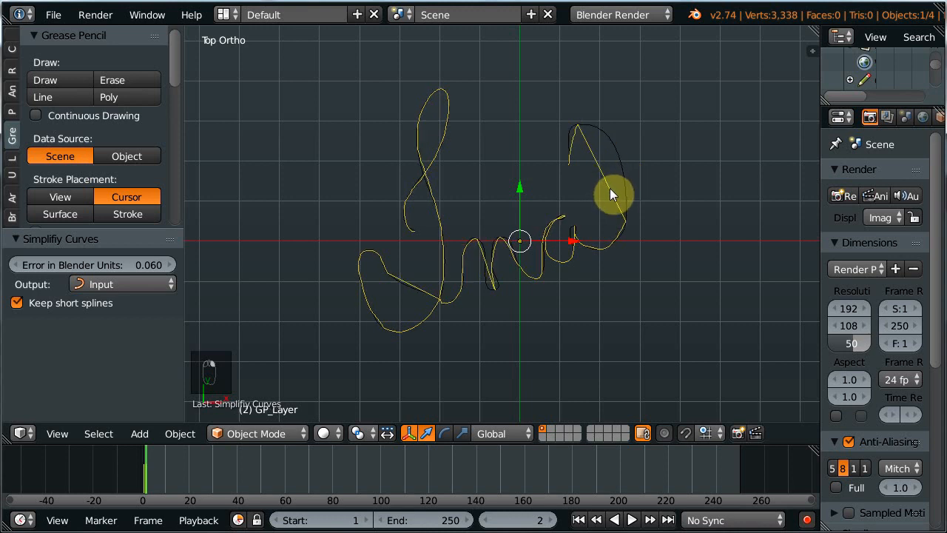
right_click(623, 181)
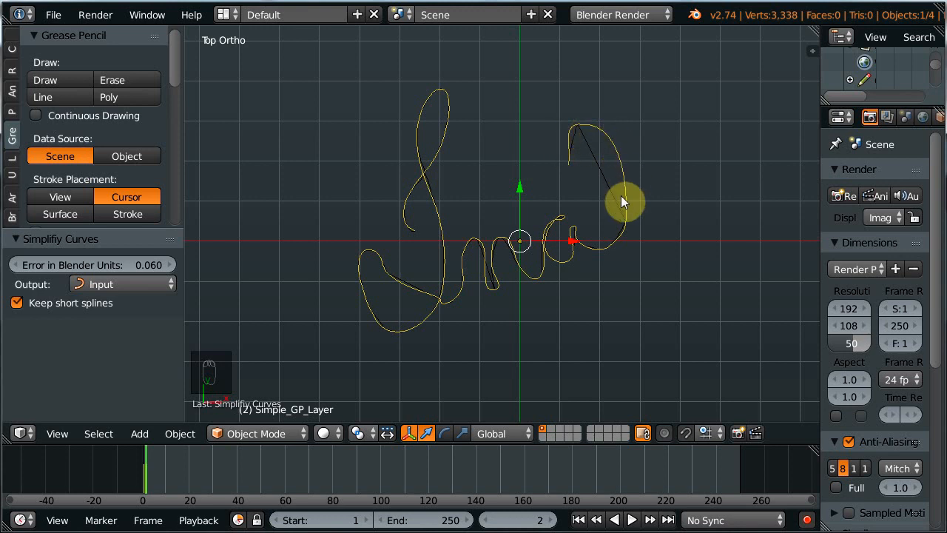
right_click(605, 183)
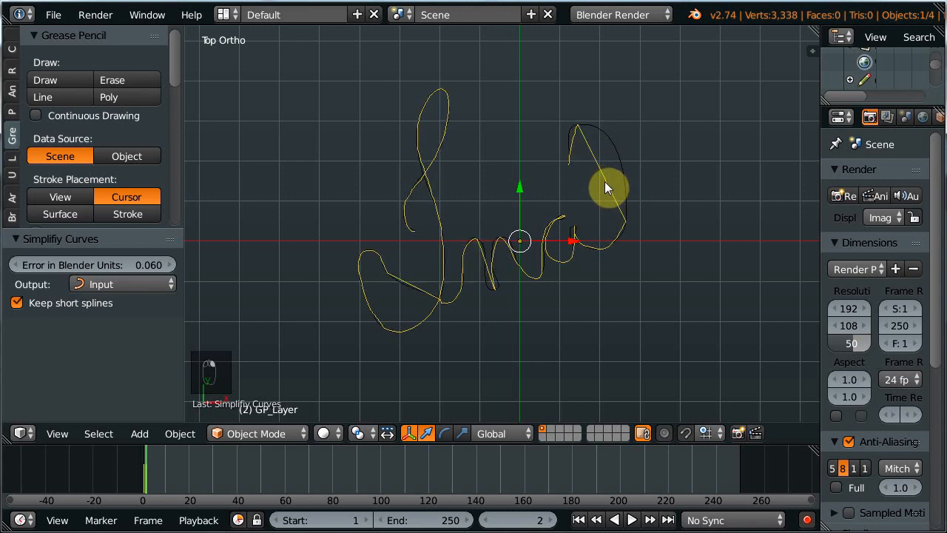
key(x)
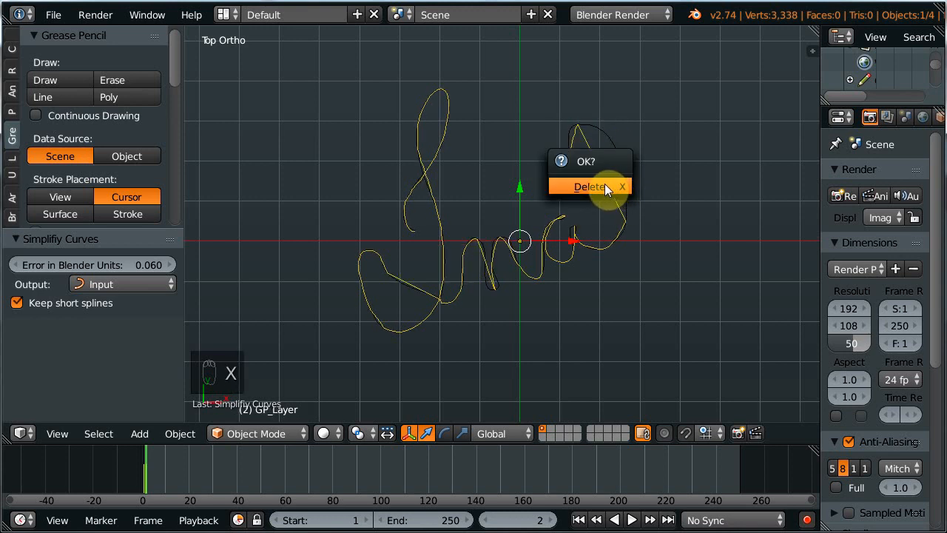
click(604, 187)
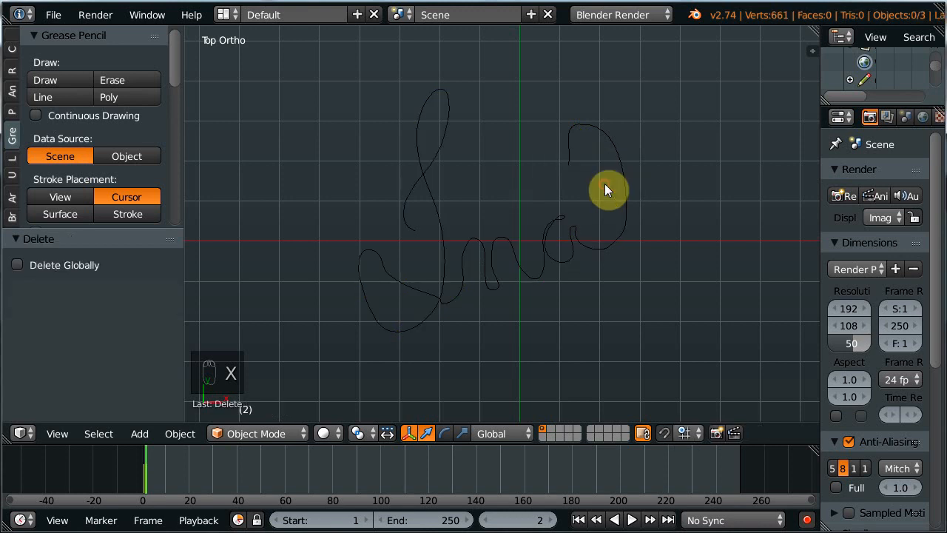
- Select the simplified curve and enter Edit Mode on it to work on its control points
right_click(513, 259)
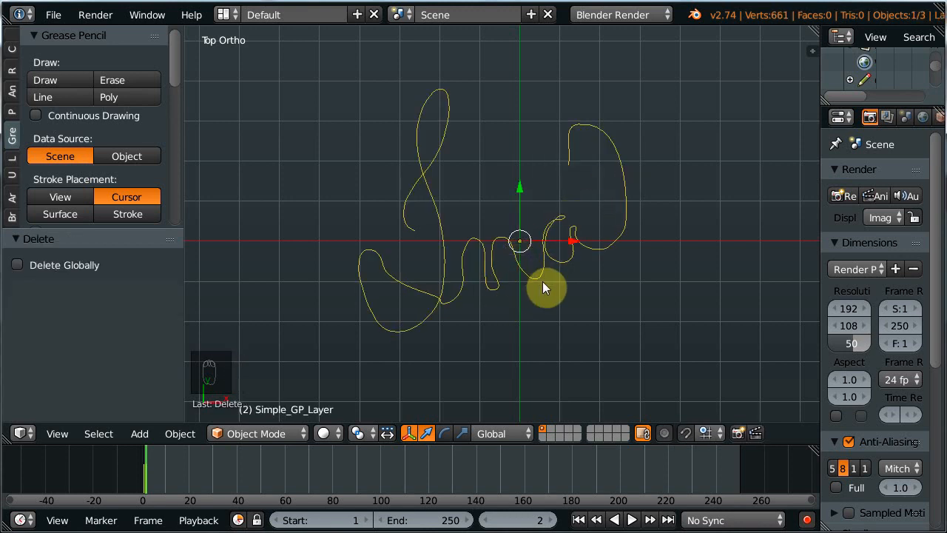
key(Tab)
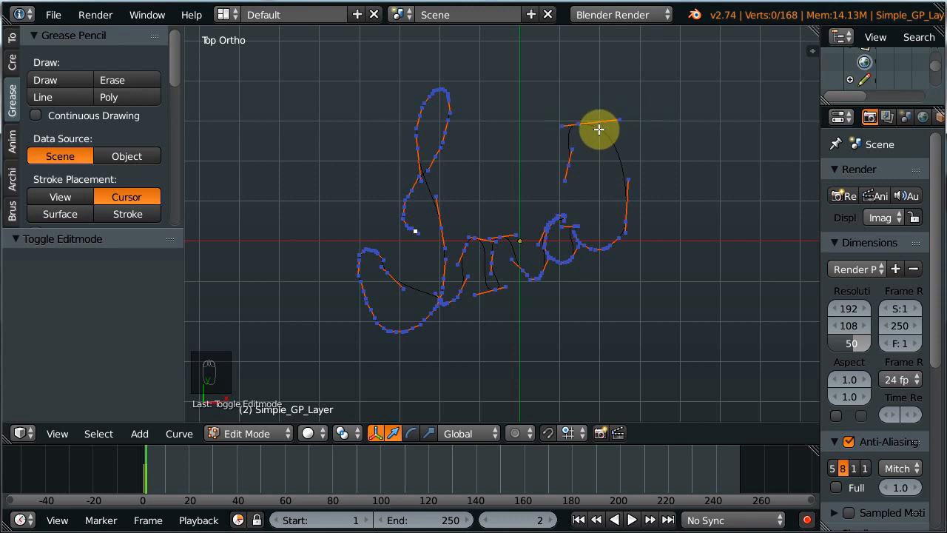
right_click(577, 123)
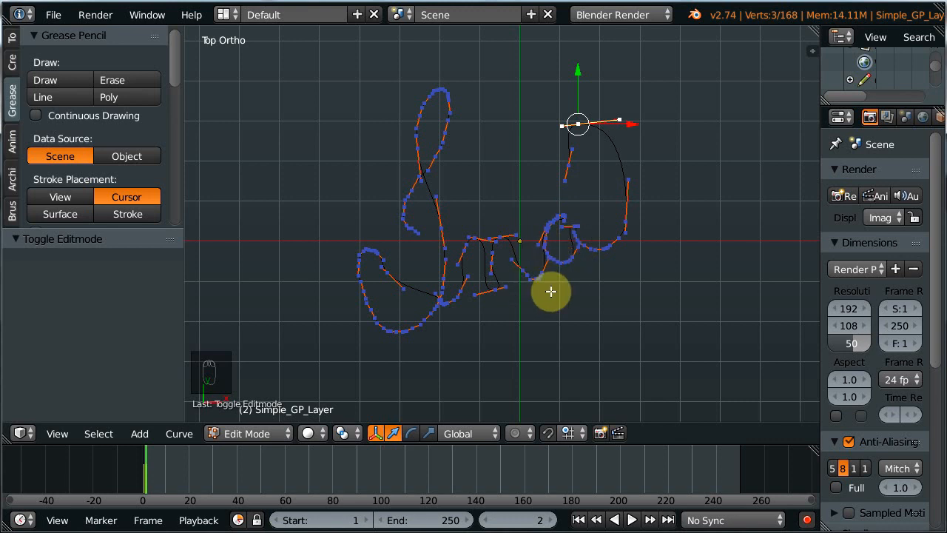
key(Tab)
key(Tab)
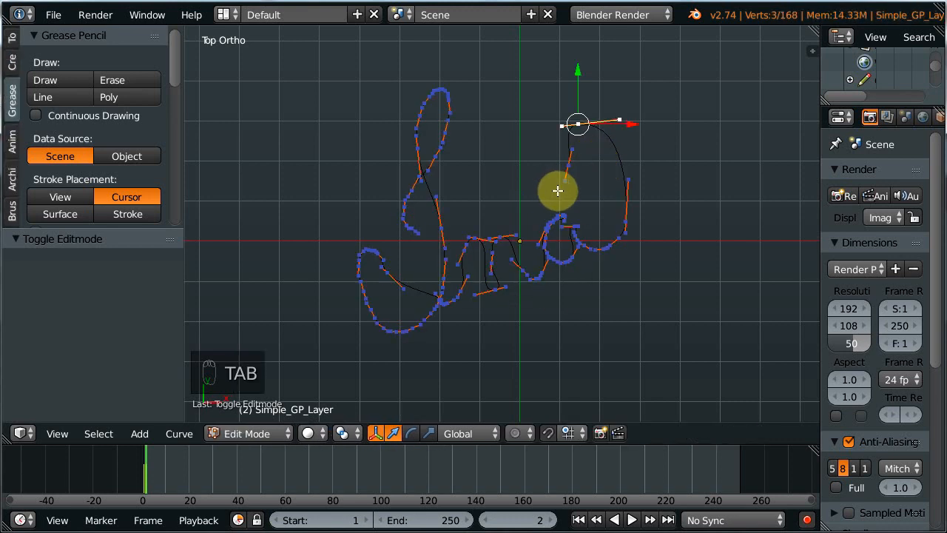
- Set the handle type of the control point at the bottom of the n's first downstroke to Free
right_click(496, 291)
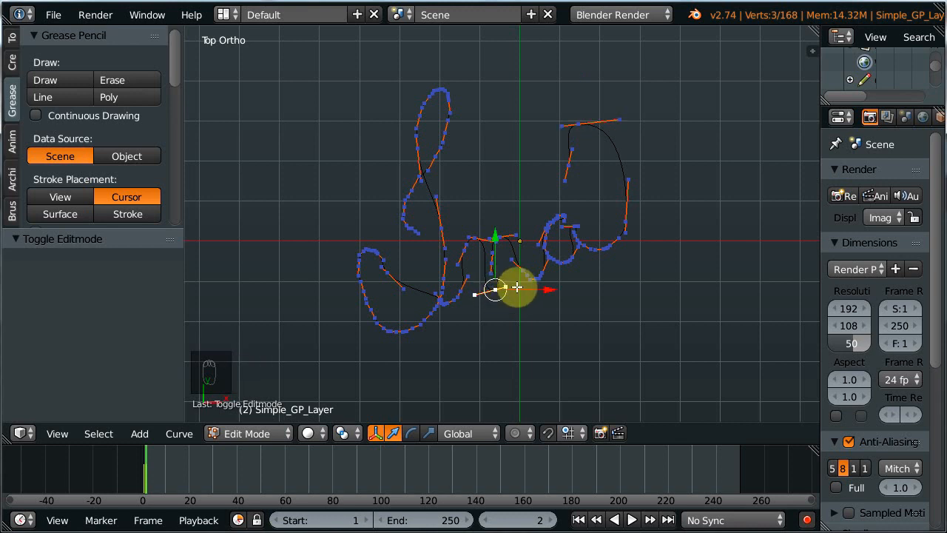
key(v)
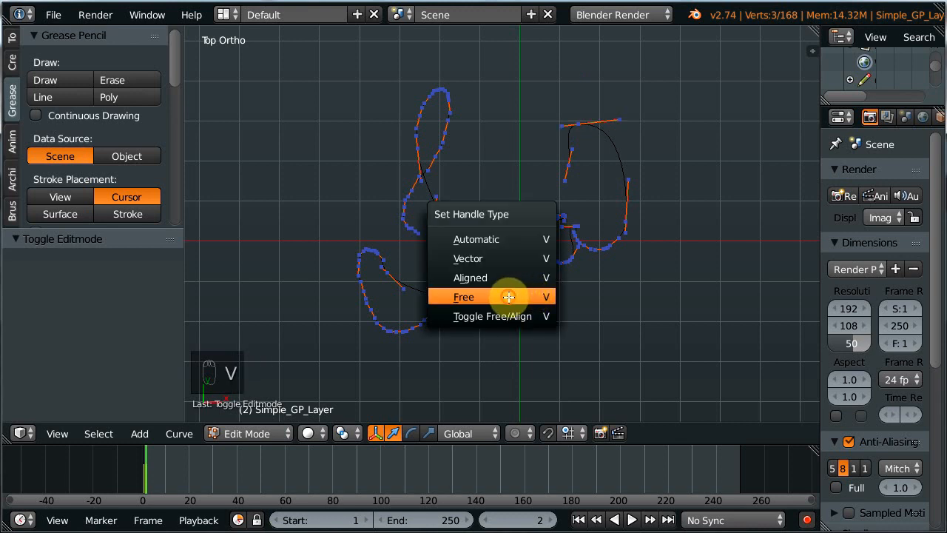
click(509, 298)
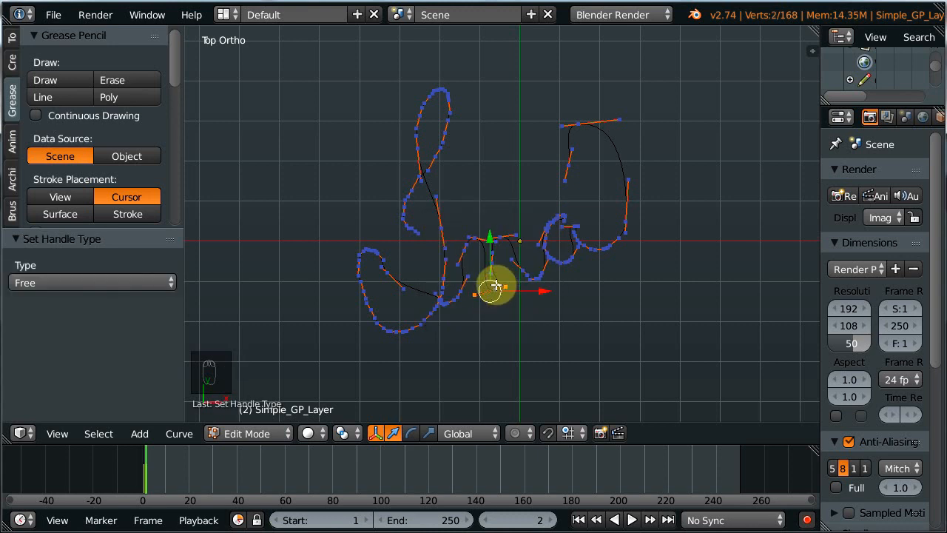
- Move the two handles of the n's bottom point 0.240 along Y and scale them to 0.618 along X
key(g)
key(y)
click(486, 254)
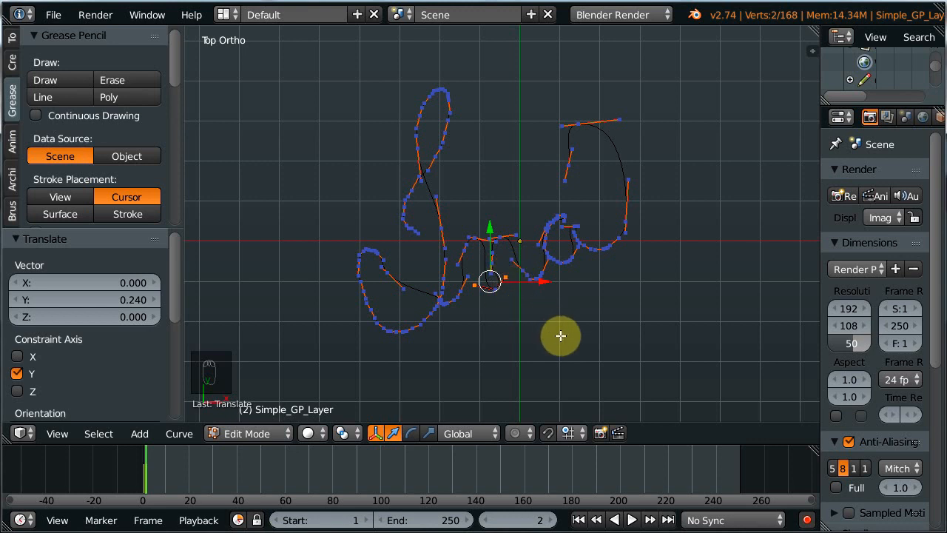
key(s)
key(x)
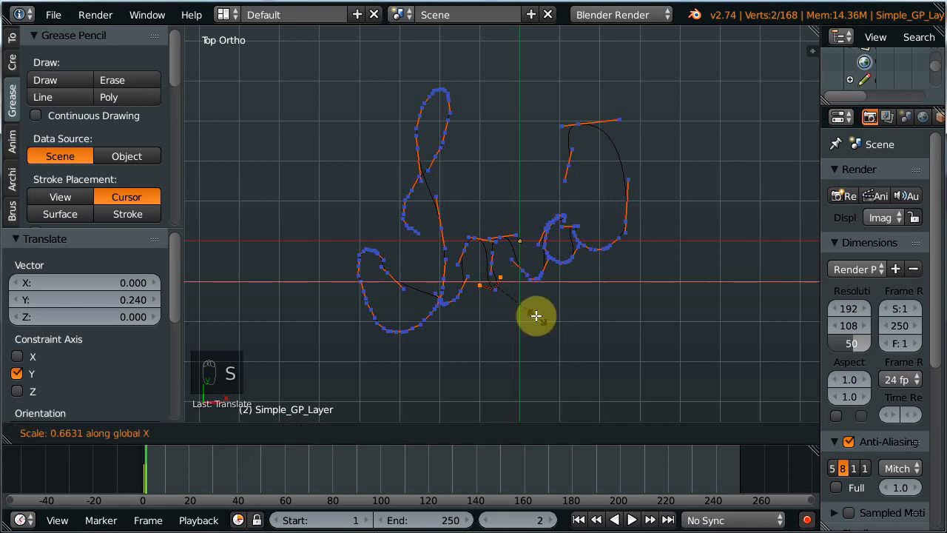
click(532, 317)
right_click(532, 317)
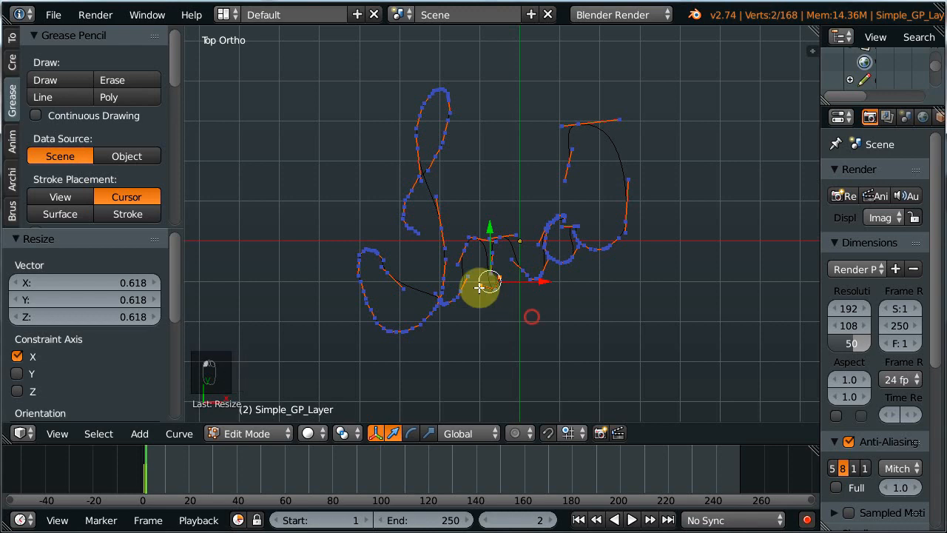
- Move only the left handle of the n's bottom point 0.077 along X
key(KP_Add)
key(KP_Add)
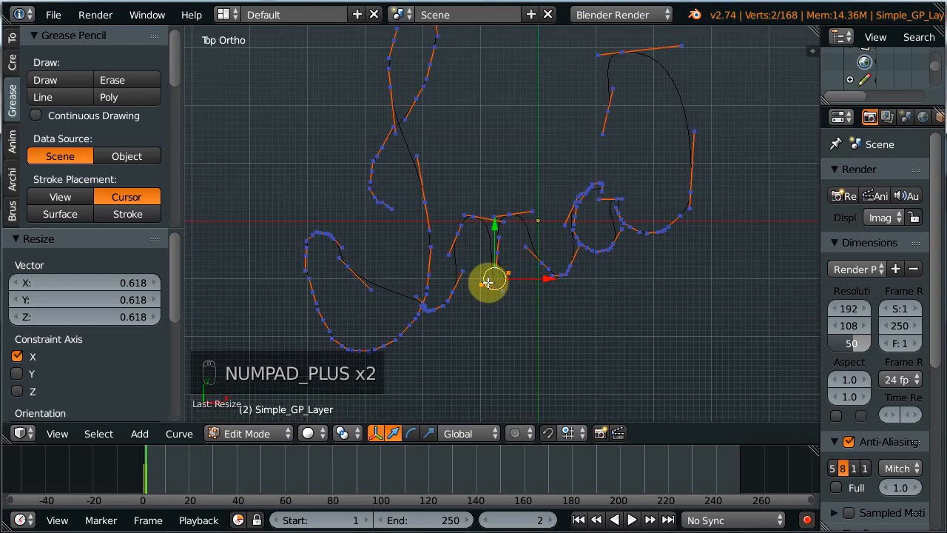
right_click(483, 284)
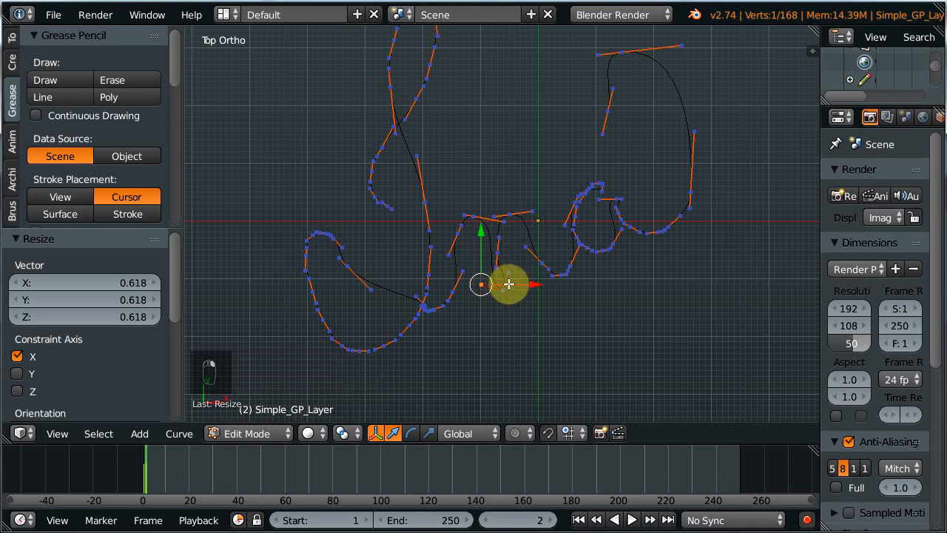
drag(509, 284, 513, 282)
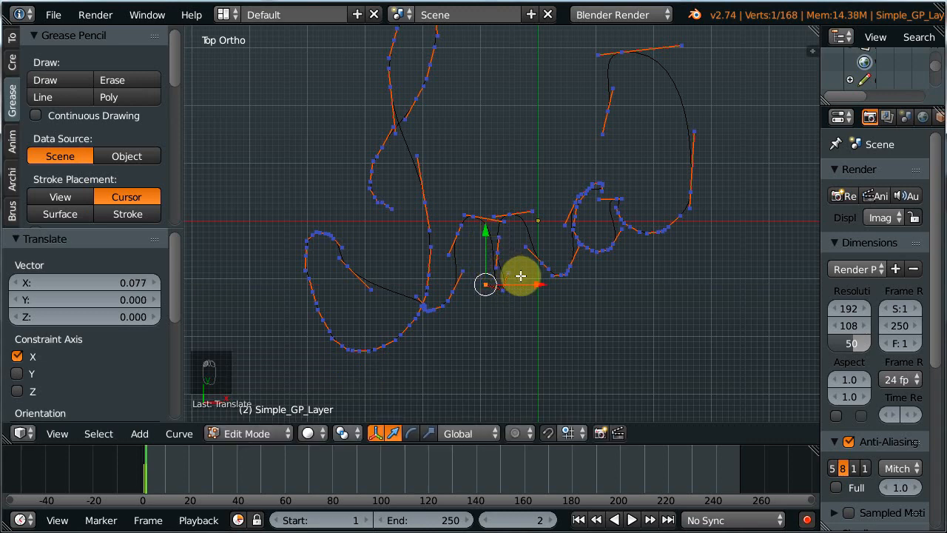
shift+middle_drag(545, 296, 524, 334)
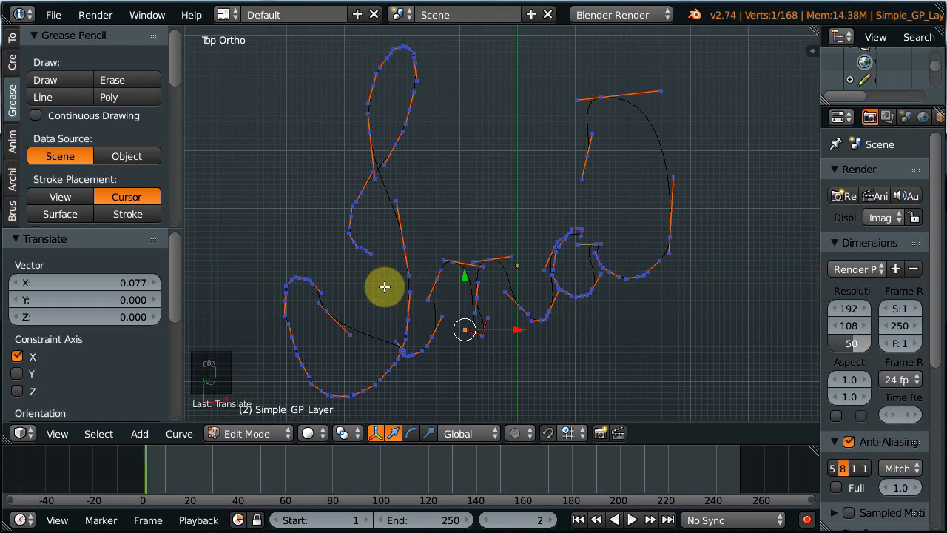
- Move the control point on the diagonal crossing stroke of the first letter's lower loop 0.282 along X and 0.141 along Y, and leave Edit Mode
right_click(330, 311)
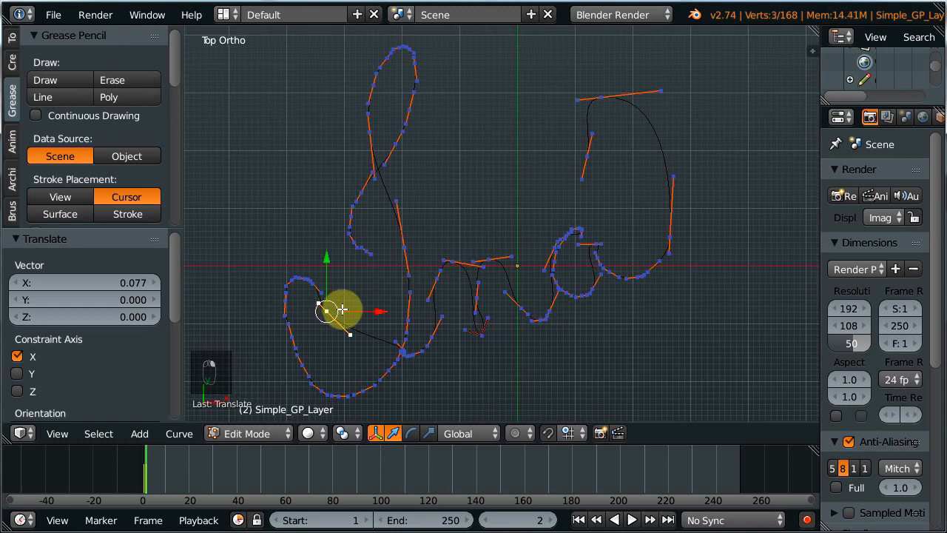
key(g)
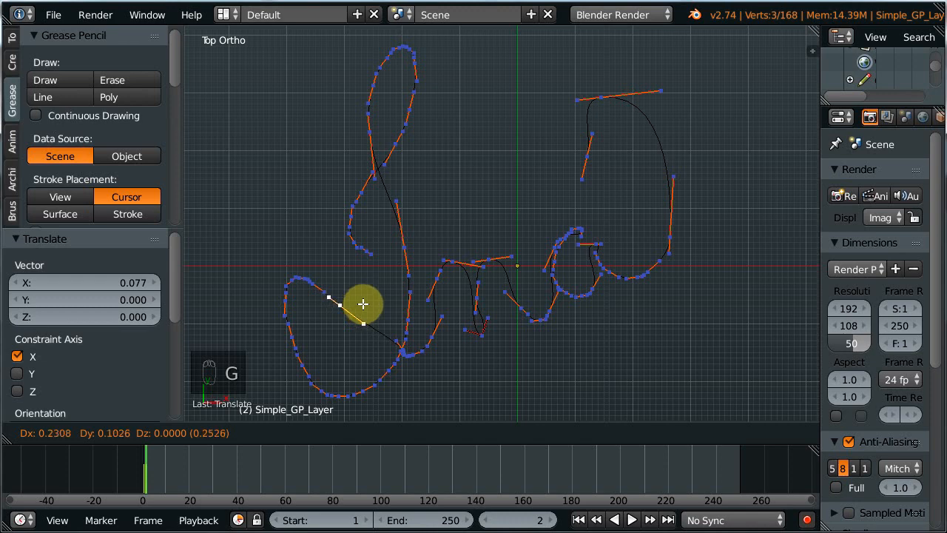
click(364, 302)
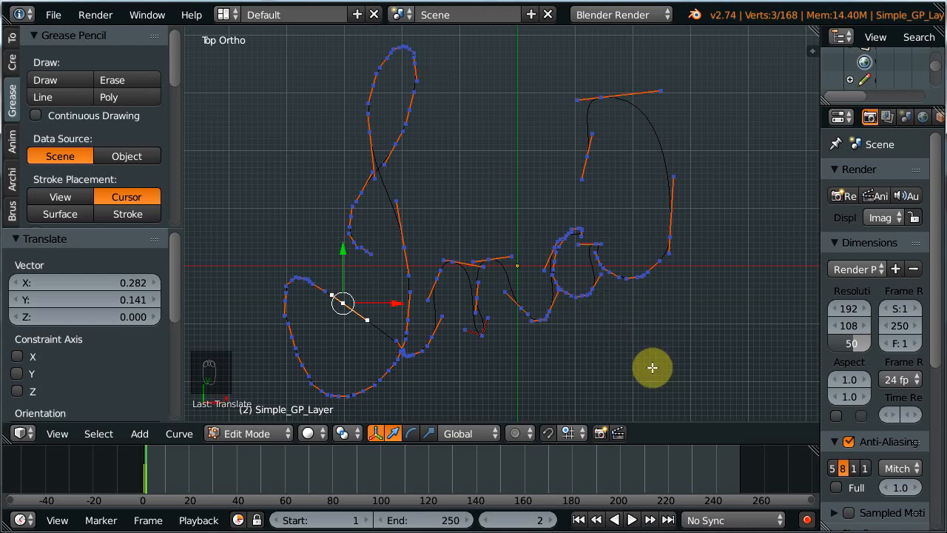
key(Tab)
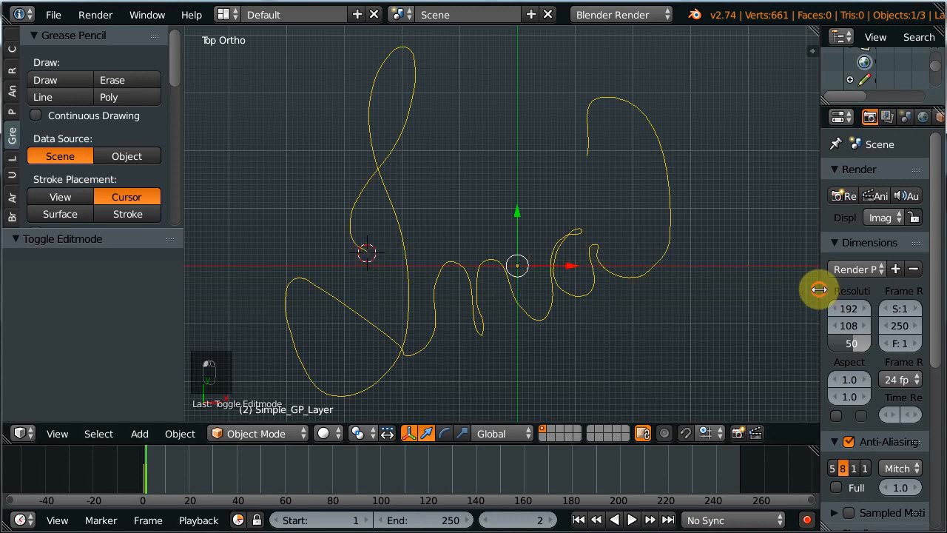
- Widen the Properties editor and narrow the Tool Shelf beside the 3D view
drag(820, 289, 755, 291)
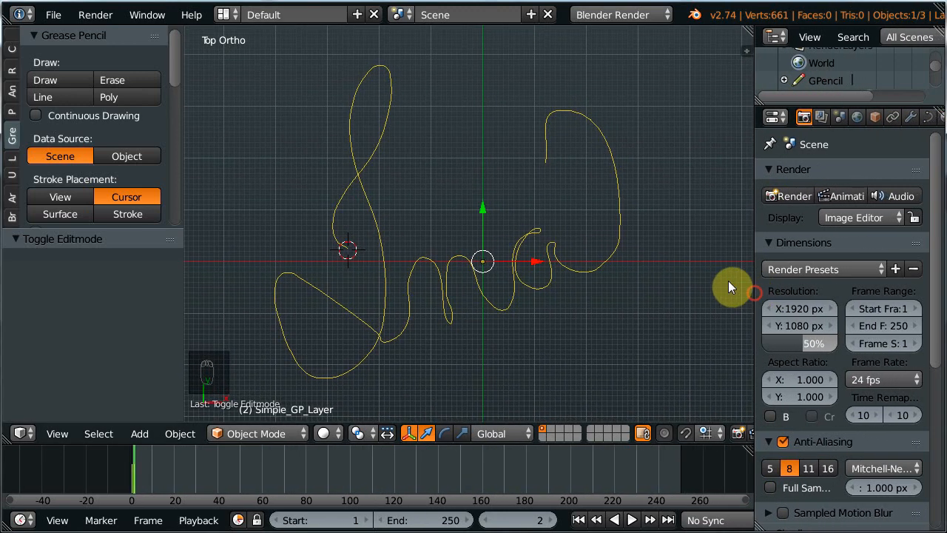
drag(185, 265, 115, 276)
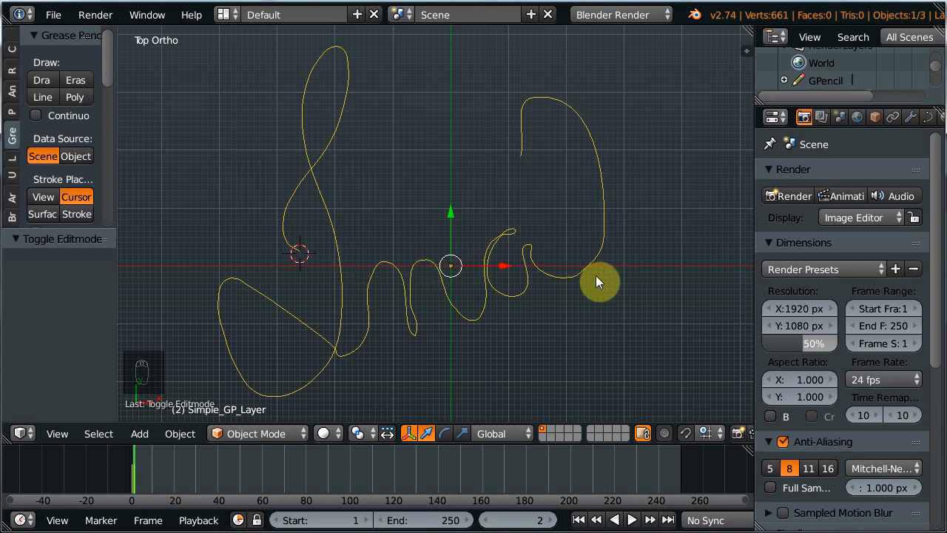
drag(753, 280, 743, 280)
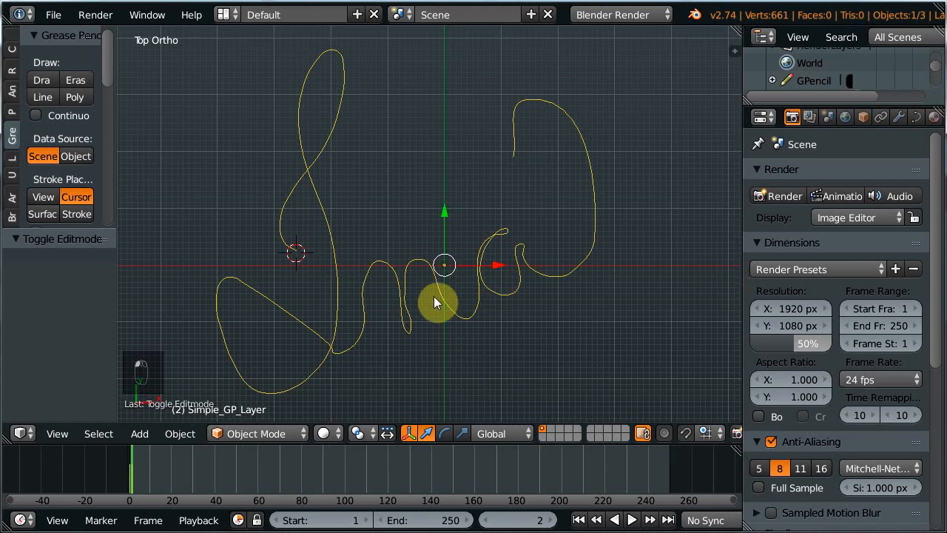
- Add a mesh cube at the 3D cursor at the start of the curve and enter Edit Mode on it
key(shift+a)
mouse_move(371, 243)
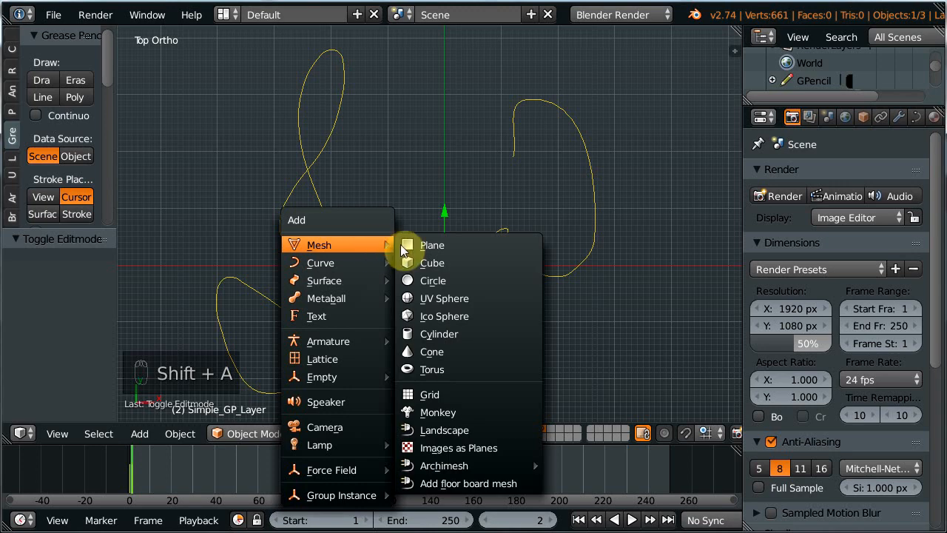
click(419, 264)
key(Tab)
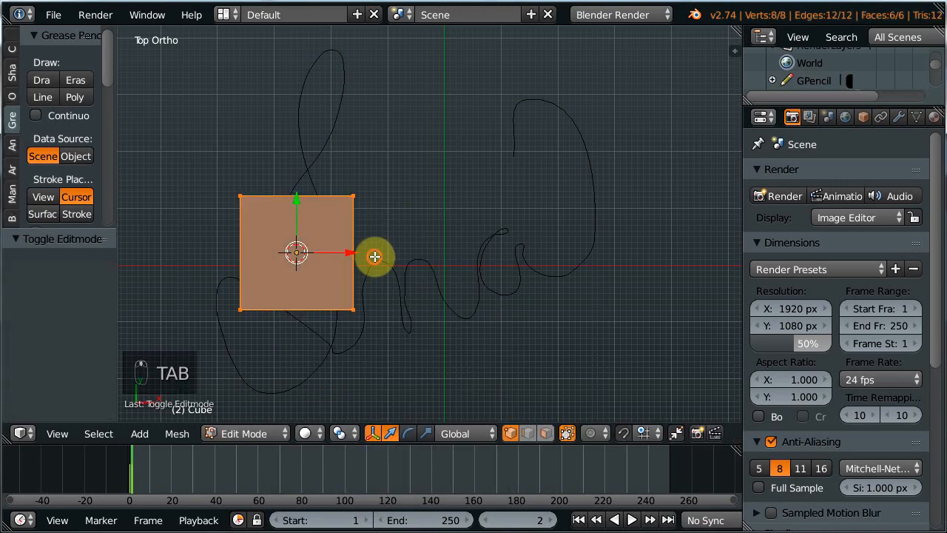
- In face select mode, delete the cube's two opposite faces that point along the Y axis
middle_drag(375, 253, 375, 303)
key(ctrl+Tab)
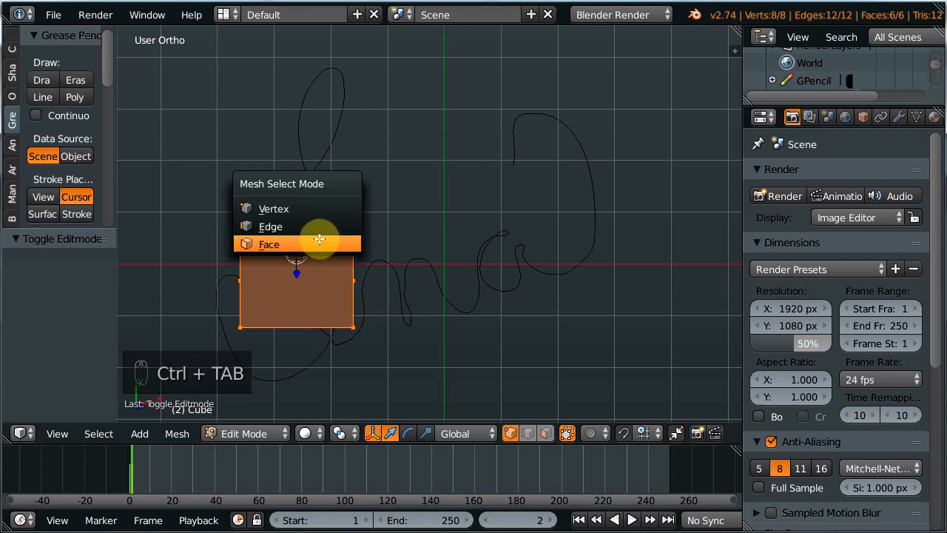
click(306, 245)
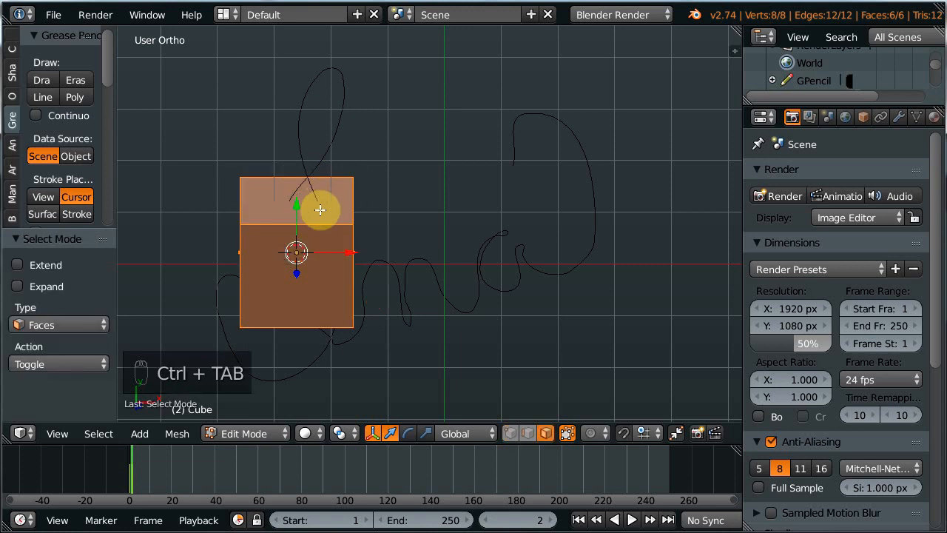
right_click(298, 202)
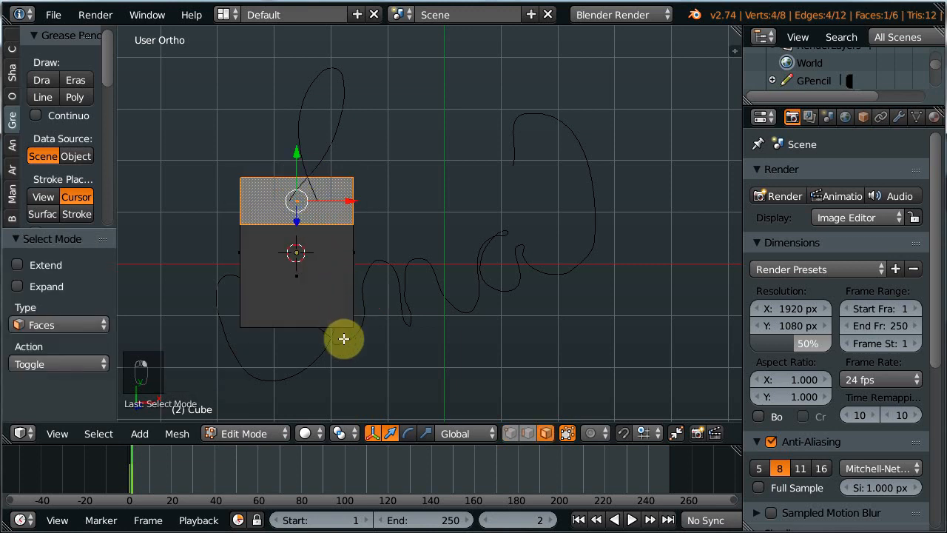
middle_drag(345, 339, 286, 279)
shift+right_click(286, 296)
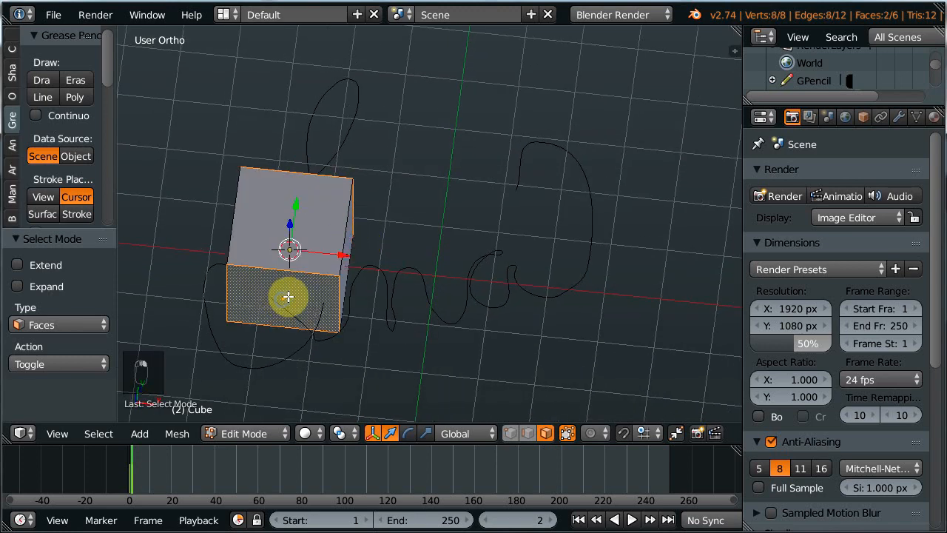
key(x)
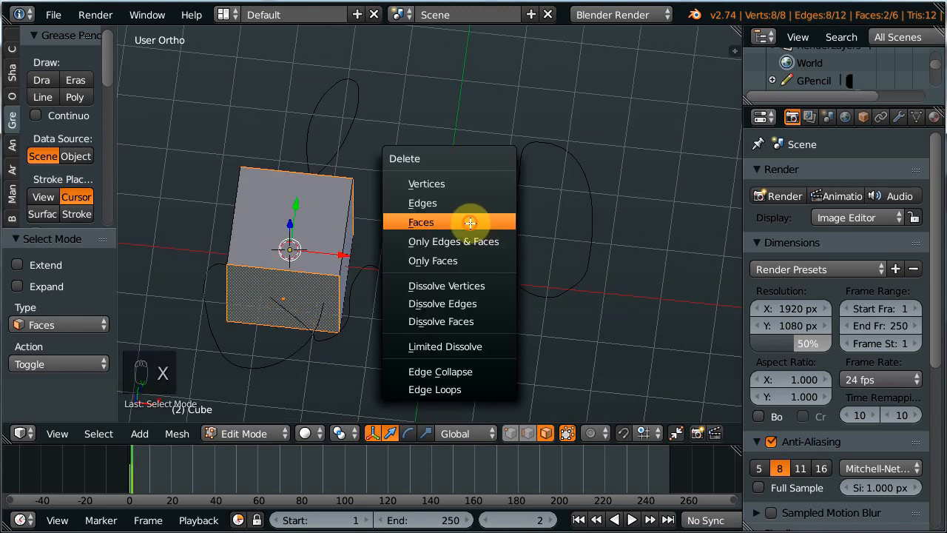
click(477, 216)
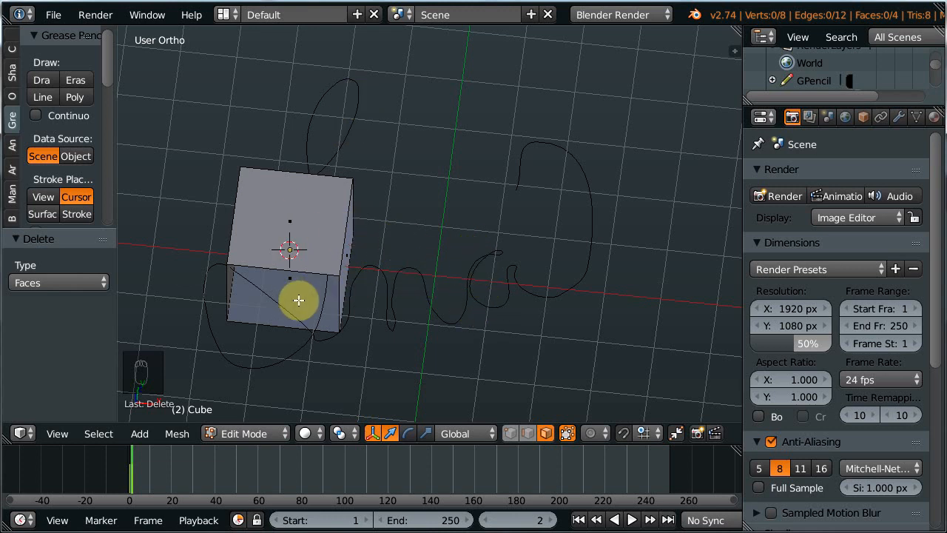
- In top view, scale the whole open cube by 0.127 and again by 0.895, and return to Object Mode
key(KP_7)
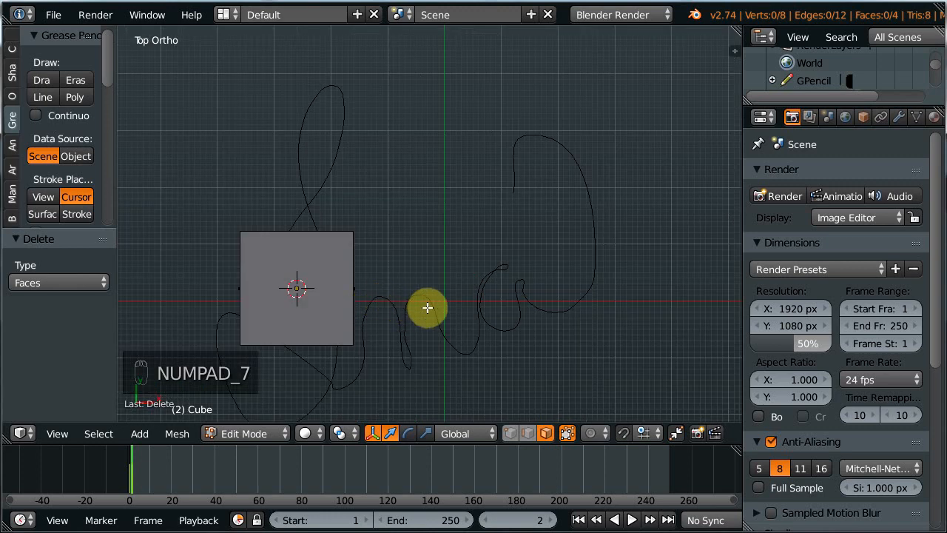
key(a)
key(a)
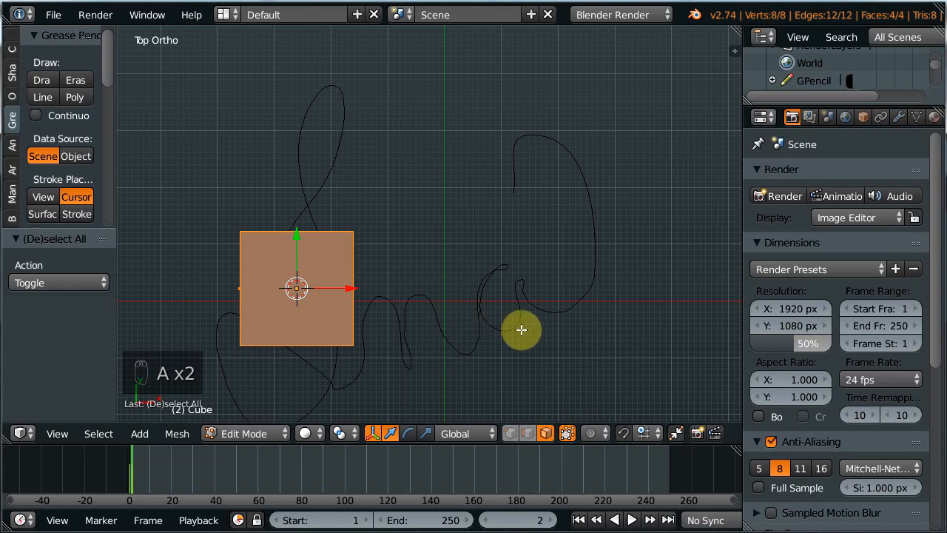
key(s)
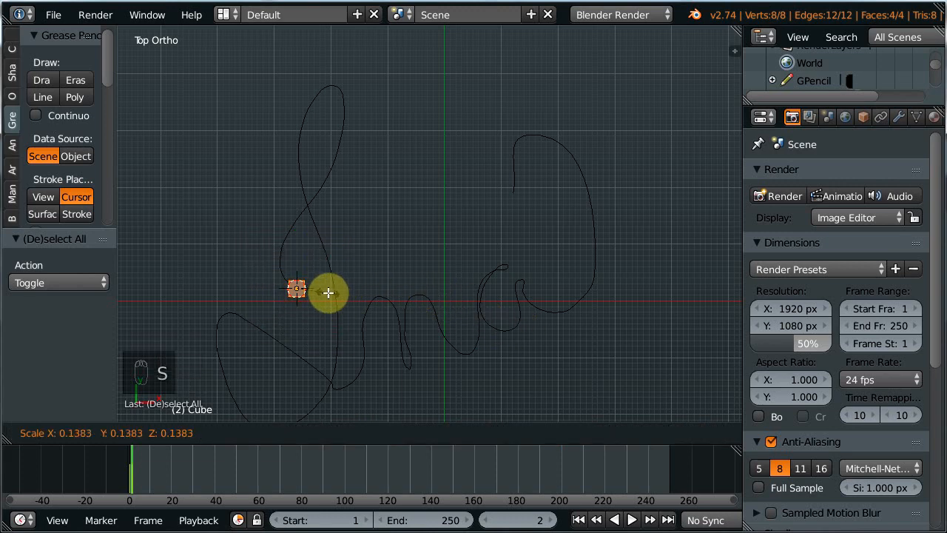
click(326, 294)
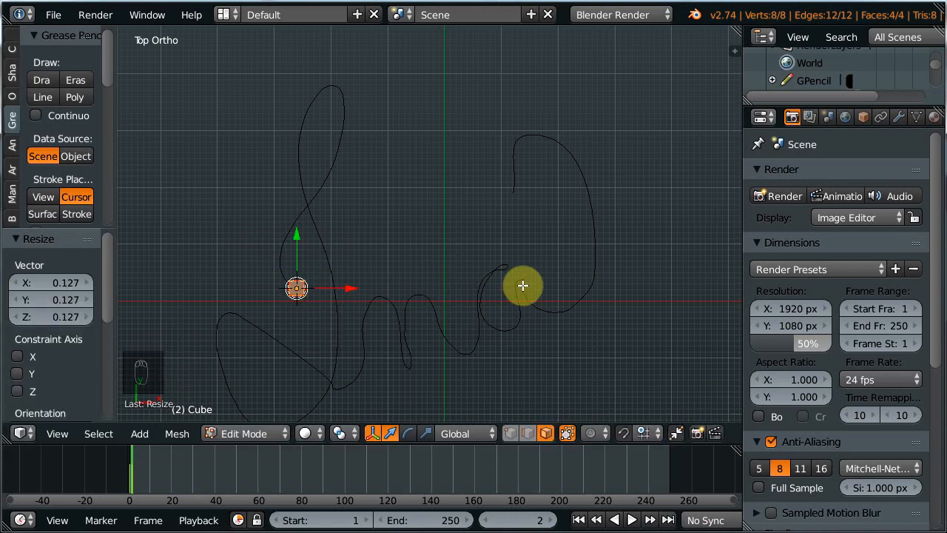
key(s)
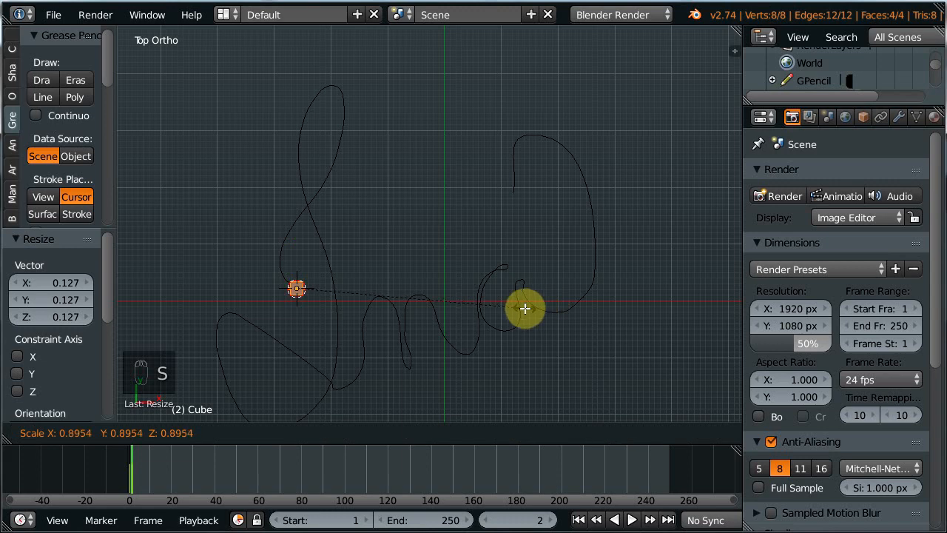
click(525, 308)
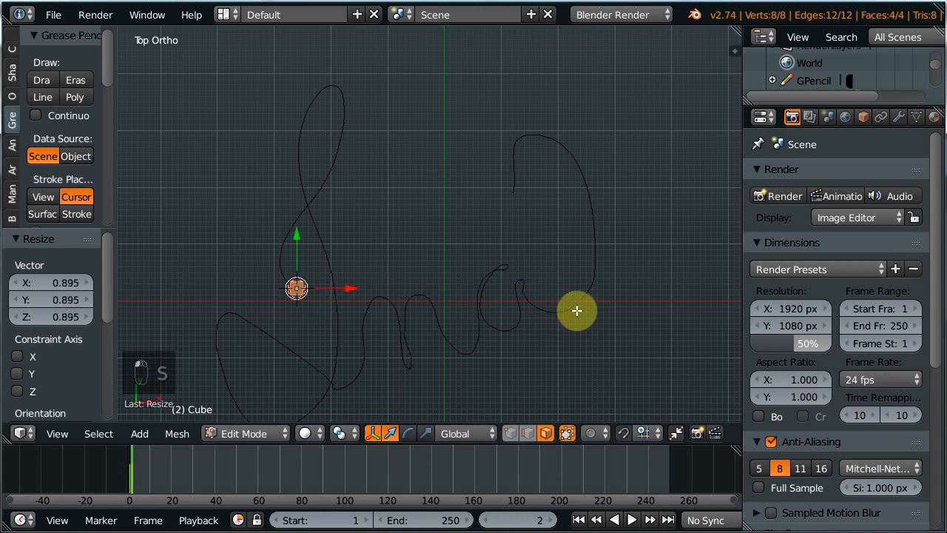
key(Tab)
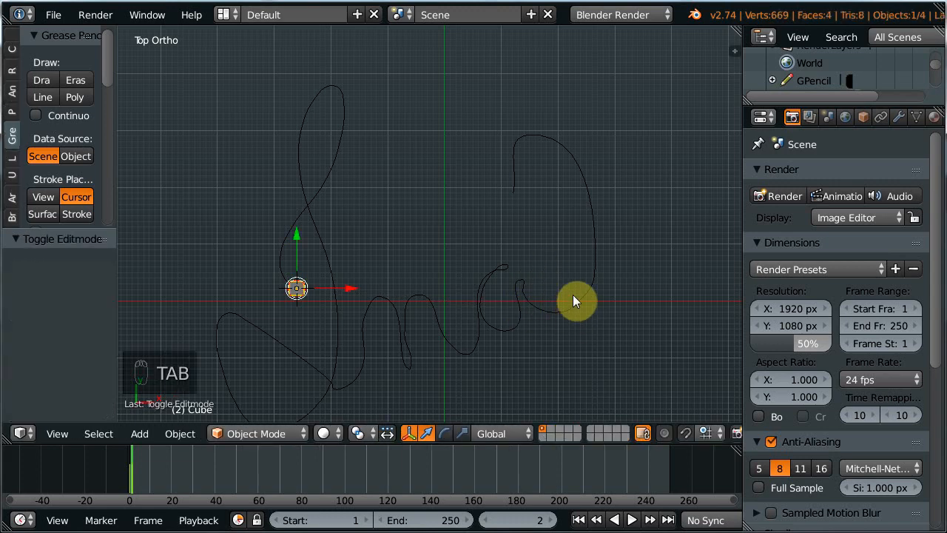
- Add a Curve modifier to the cube with Simple_GP_Layer as its object and Y as the deformation axis, and collapse its settings
shift+middle_drag(469, 320, 525, 282)
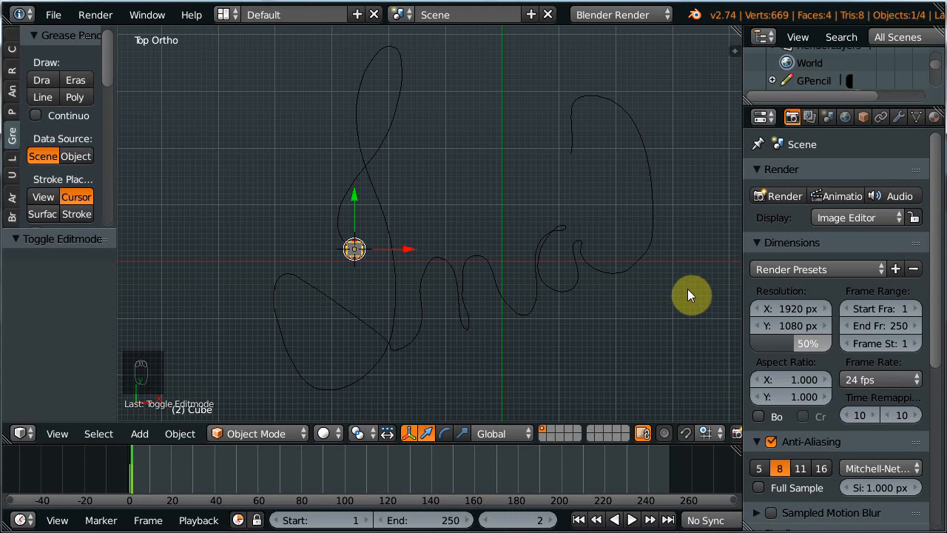
click(900, 117)
click(814, 177)
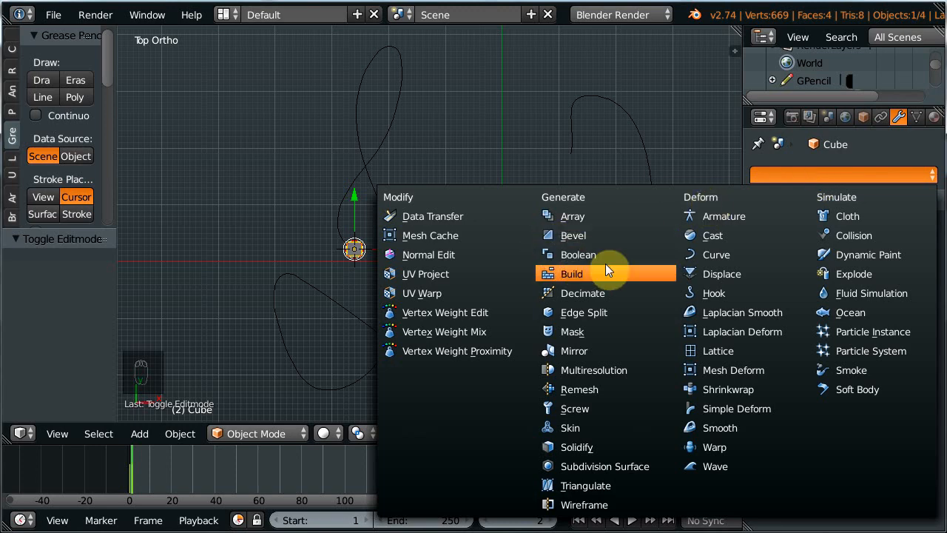
click(718, 255)
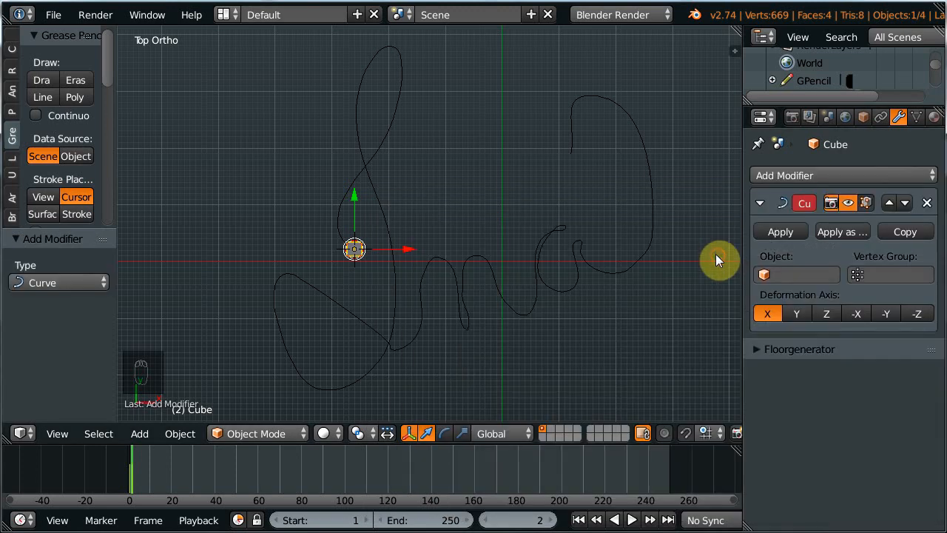
click(786, 273)
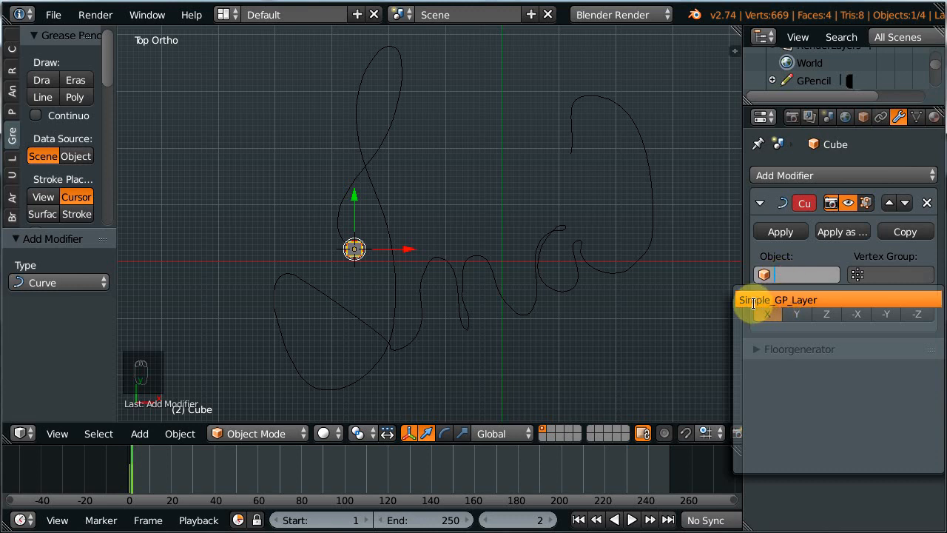
click(798, 300)
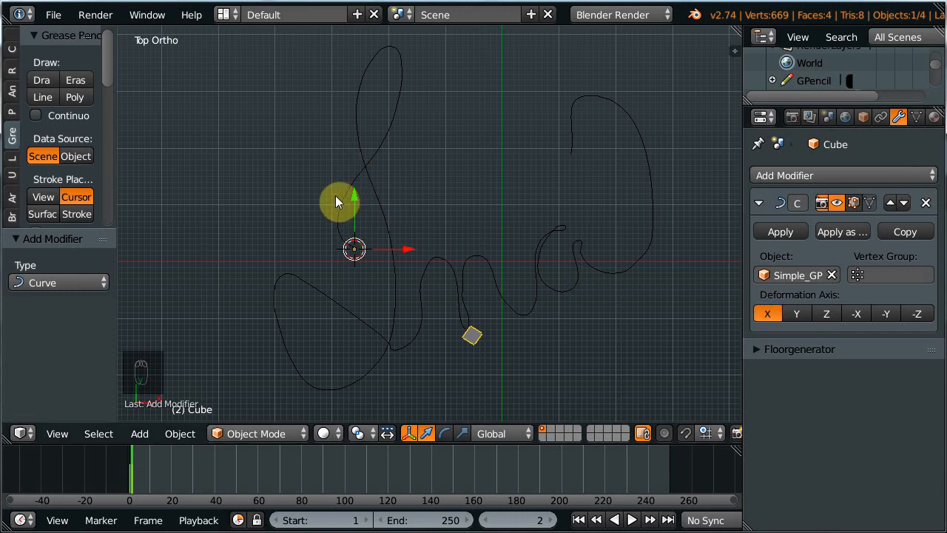
click(796, 314)
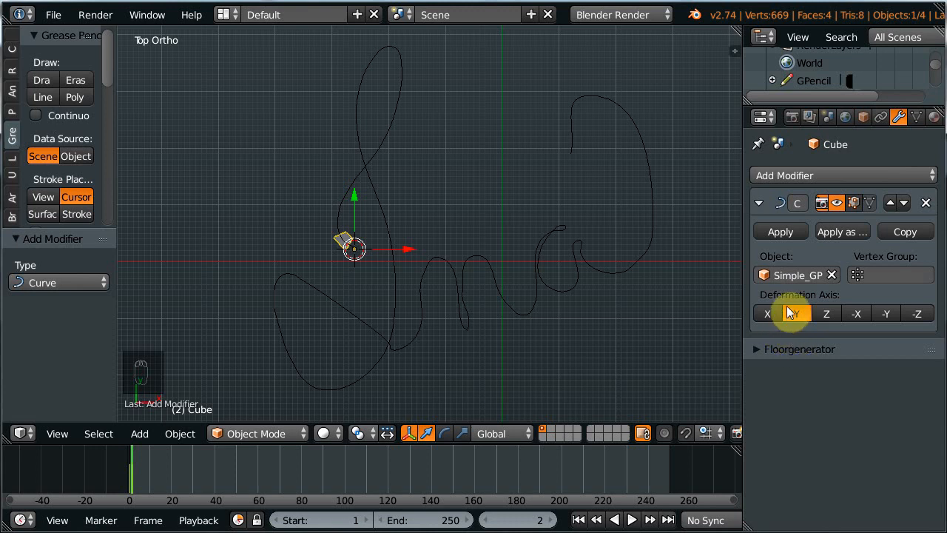
click(758, 202)
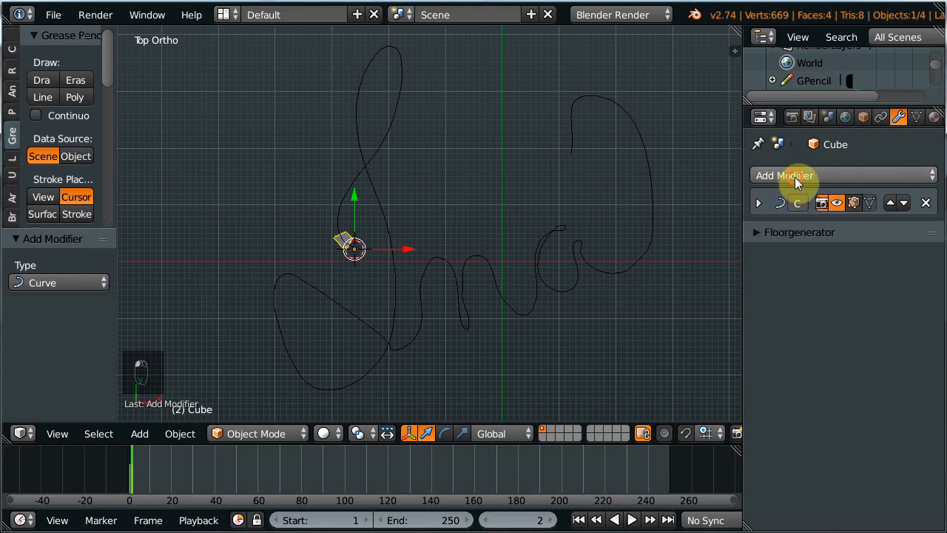
- Add an Array modifier to the cube with a relative offset of 0 along X and 1 along Y
click(795, 177)
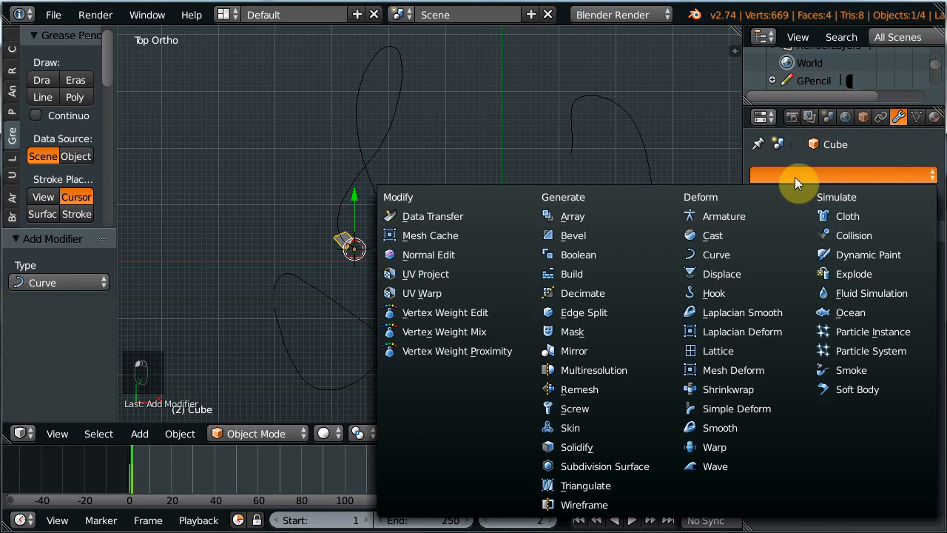
click(569, 216)
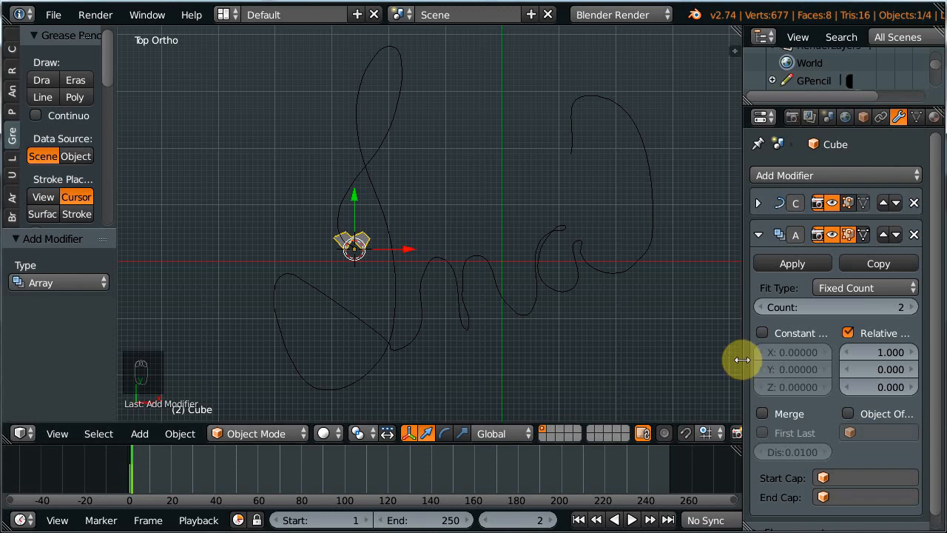
drag(741, 356, 723, 356)
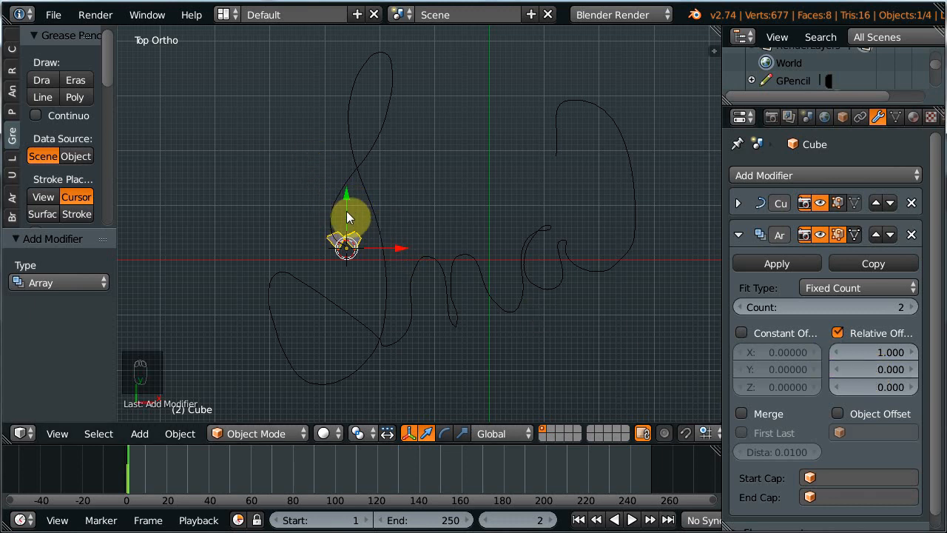
click(883, 352)
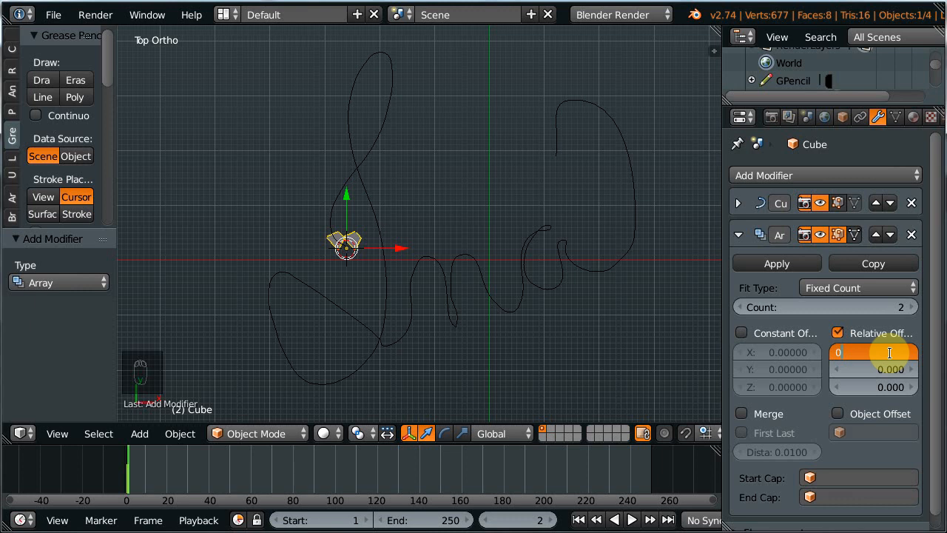
text(0)
key(Tab)
text(1)
key(Return)
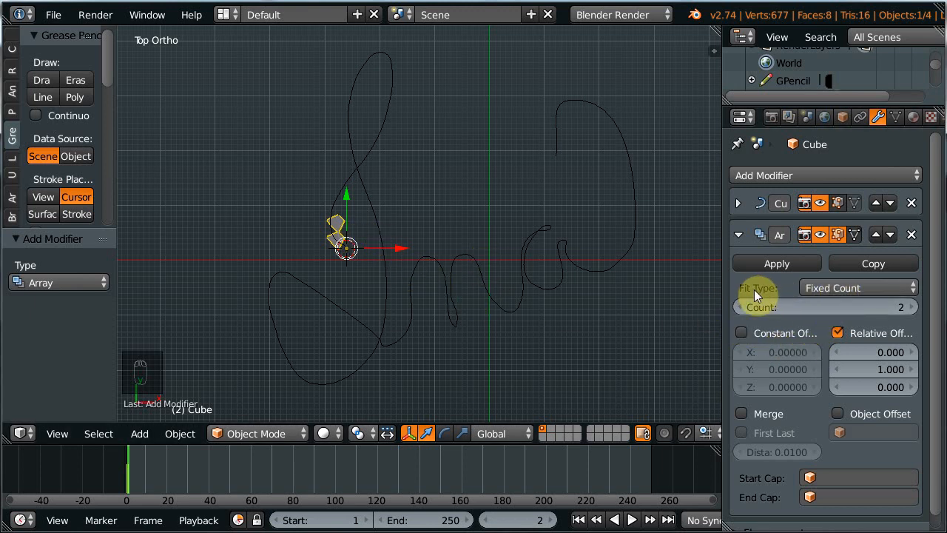
- Set the Array modifier's fit type to Fit Length and make frame 100 the end of the animation
click(850, 288)
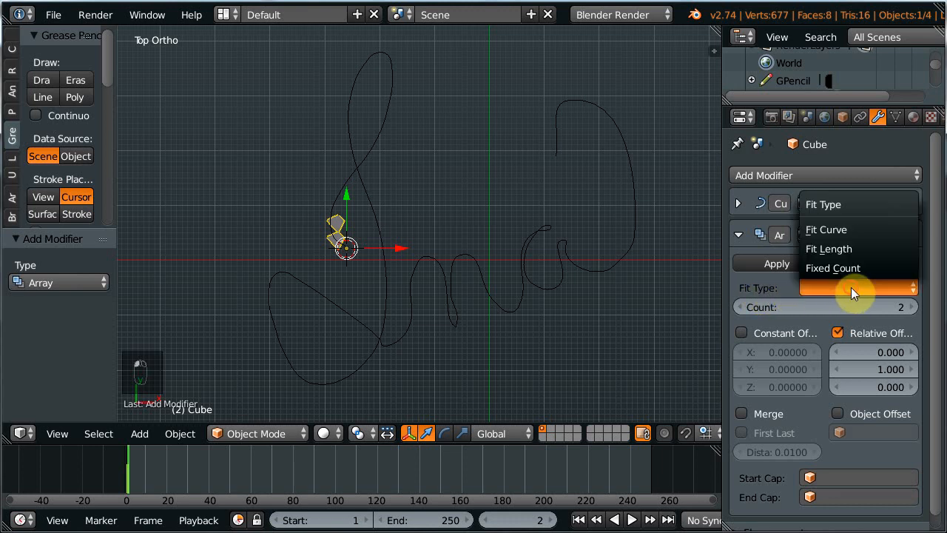
click(827, 248)
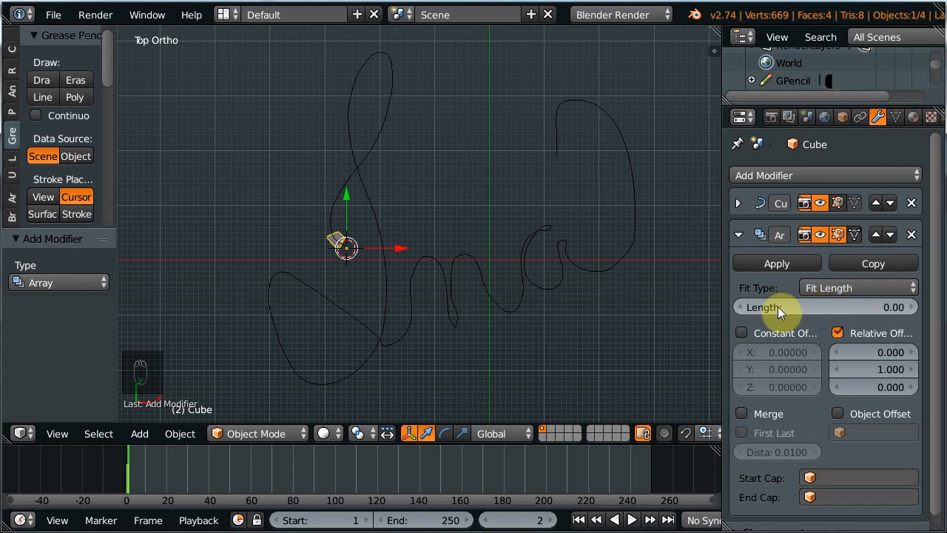
mouse_move(778, 307)
mouse_down()
mouse_move(806, 308)
mouse_move(782, 306)
mouse_up()
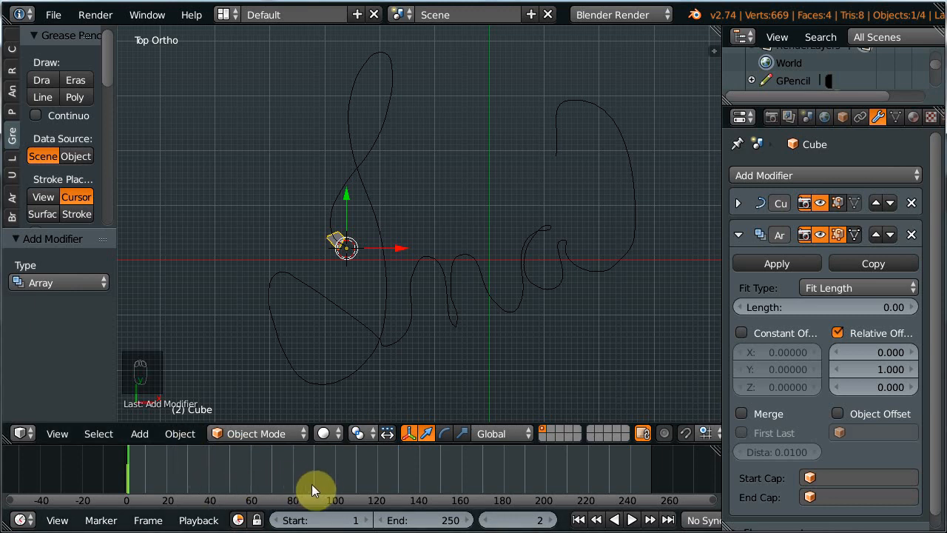
click(335, 484)
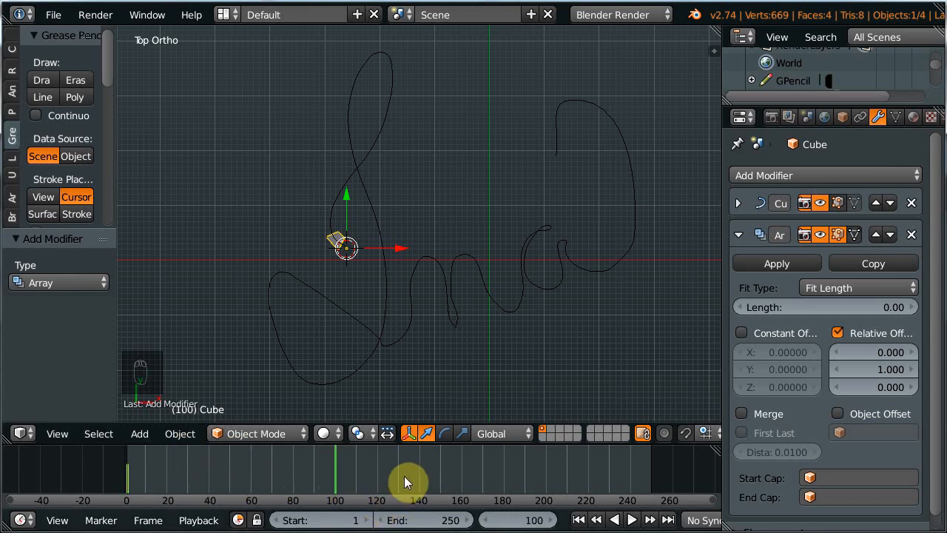
key(e)
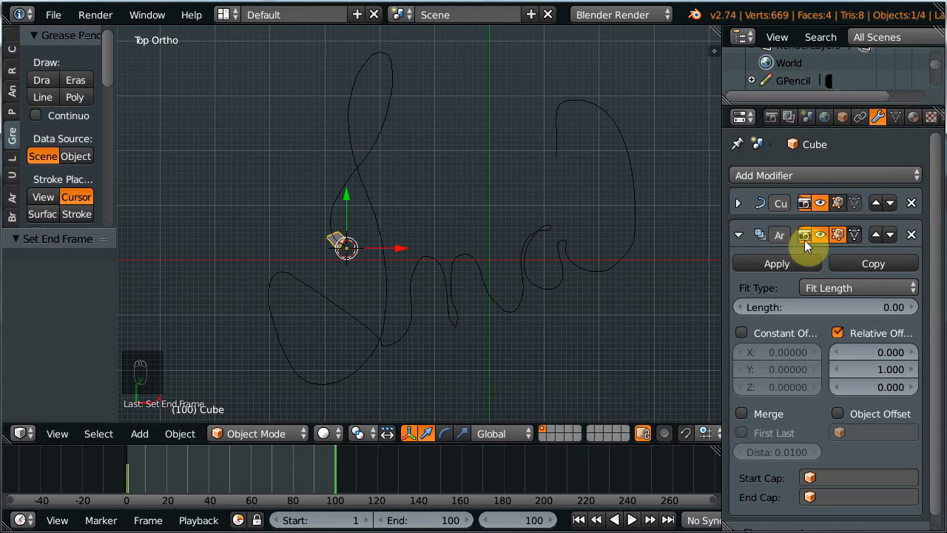
- Move the Array modifier above the Curve modifier and set its length to 33.50, covering the whole word
click(875, 234)
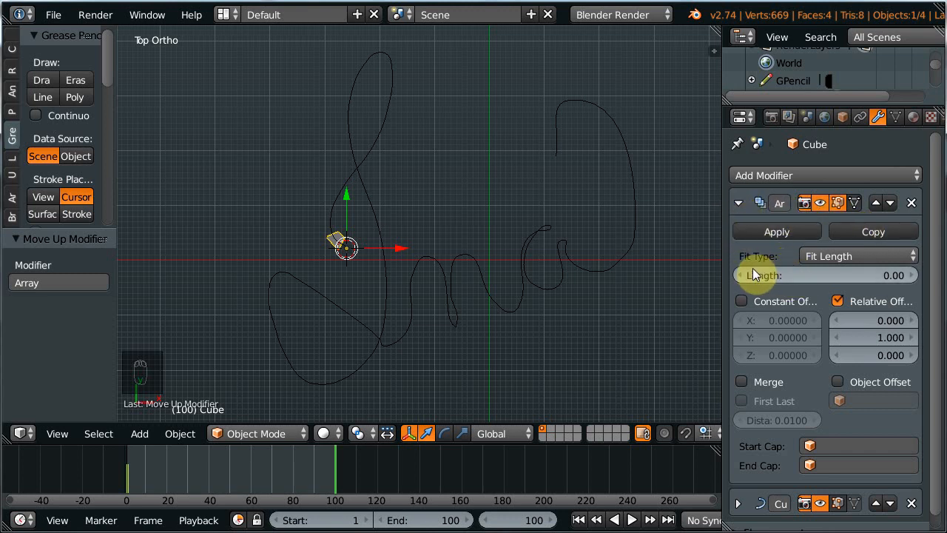
drag(746, 274, 915, 271)
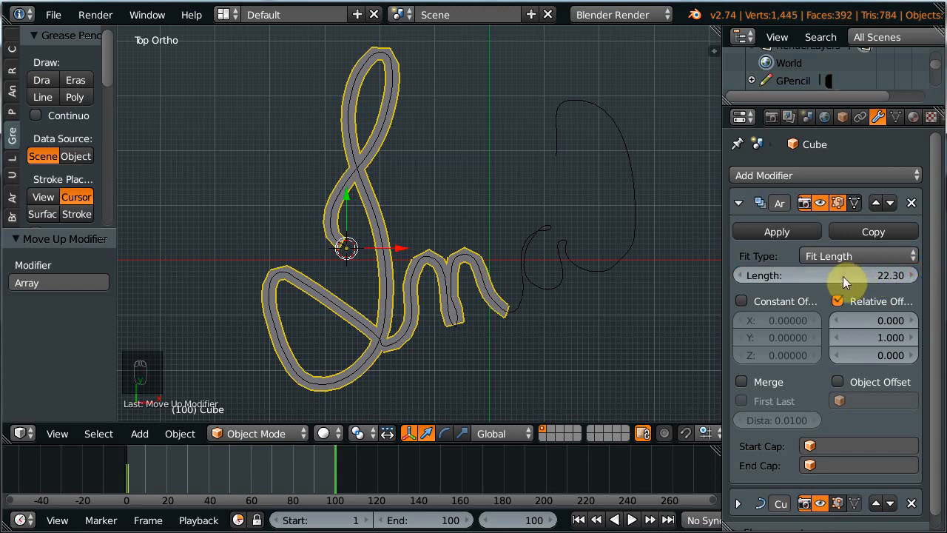
drag(843, 276, 921, 277)
key(Escape)
drag(837, 274, 906, 260)
drag(852, 275, 862, 273)
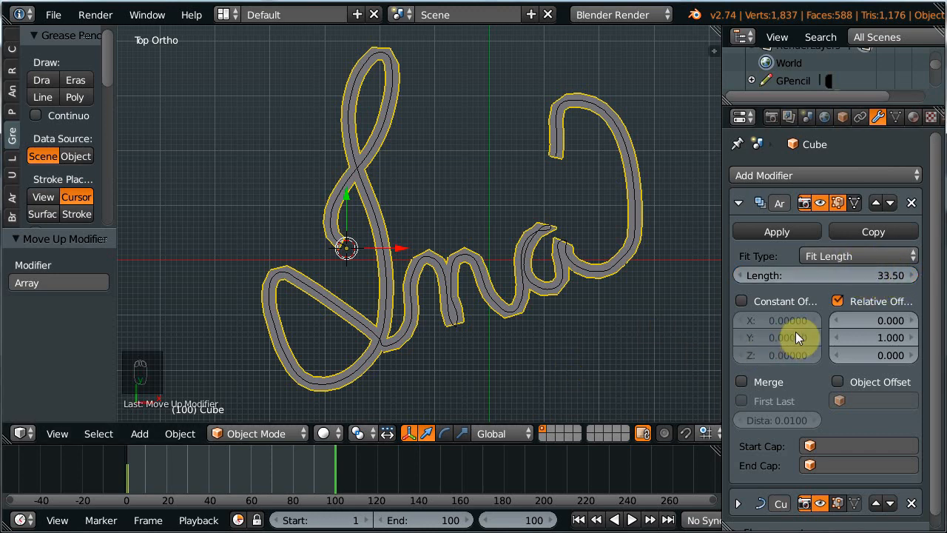
- Keyframe the Array modifier's length at 33.50 on frame 100 and at 0 on frame 1
right_click(857, 278)
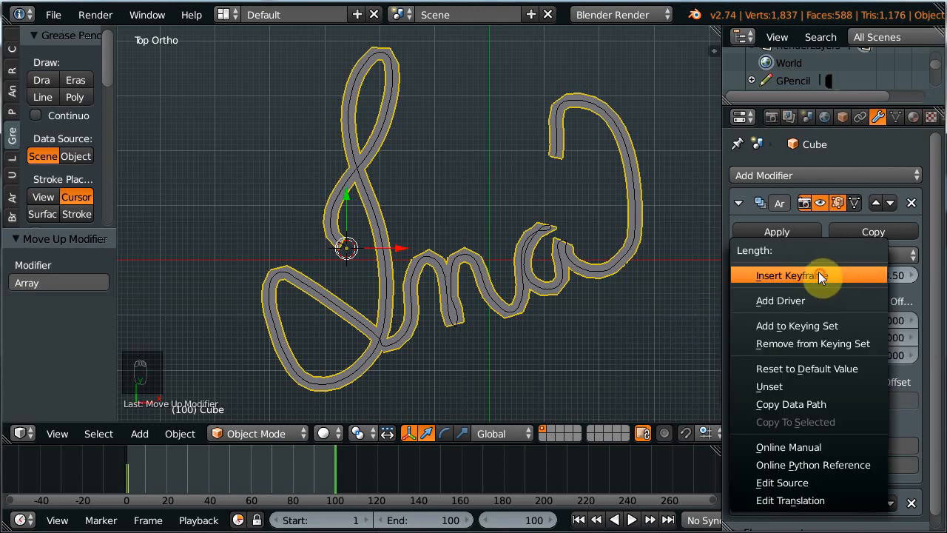
click(820, 273)
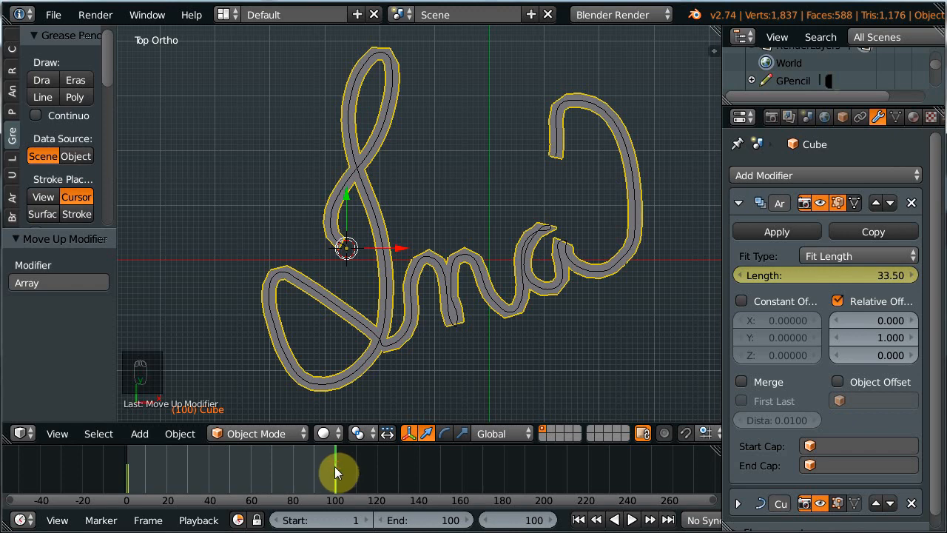
drag(334, 467, 274, 463)
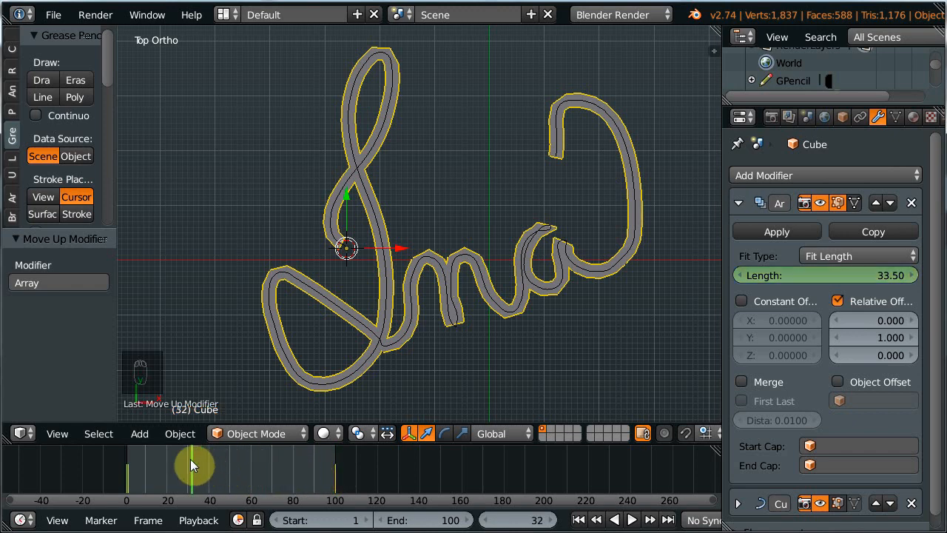
drag(141, 454, 130, 453)
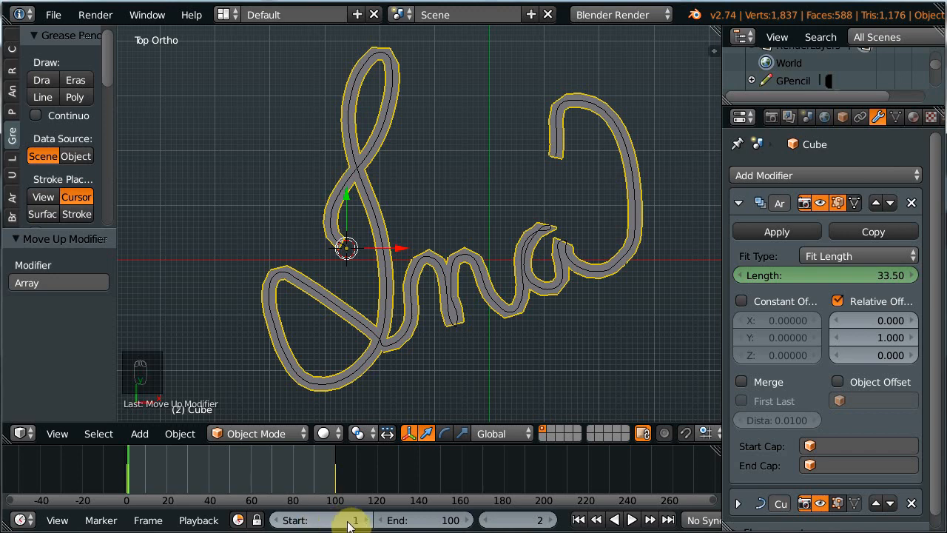
click(486, 520)
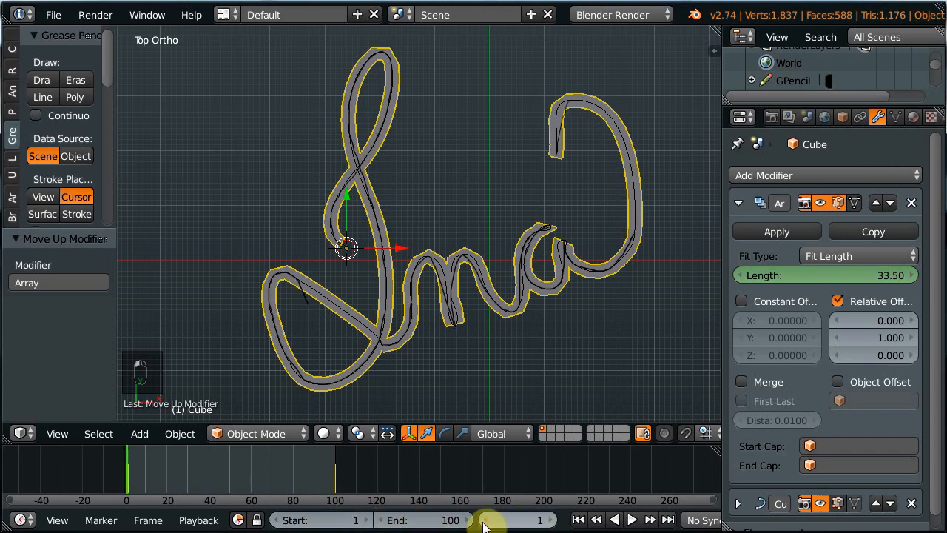
click(837, 274)
text(0)
key(Return)
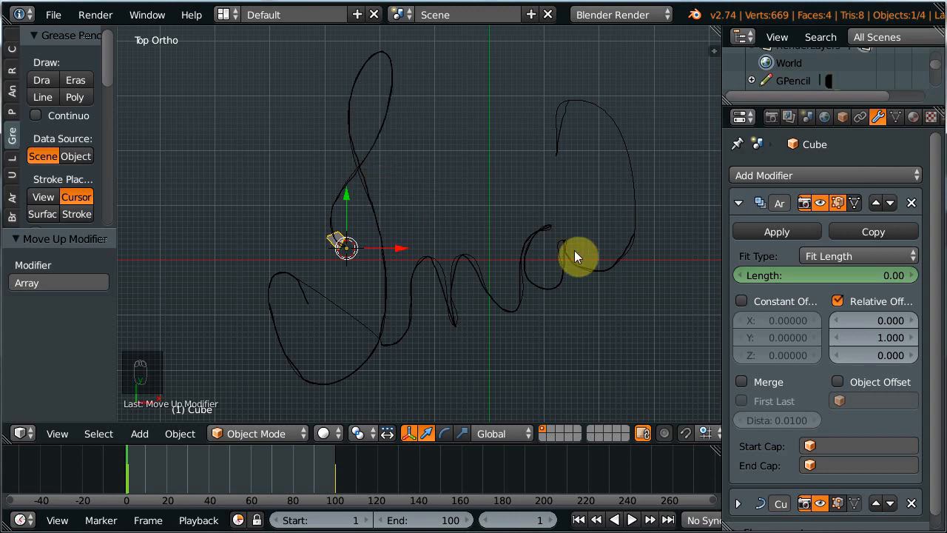
right_click(818, 275)
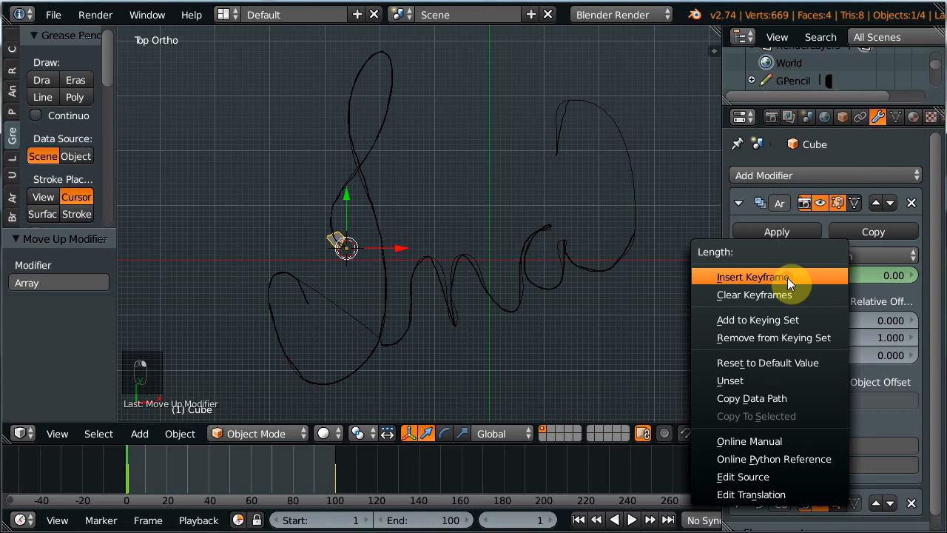
click(788, 277)
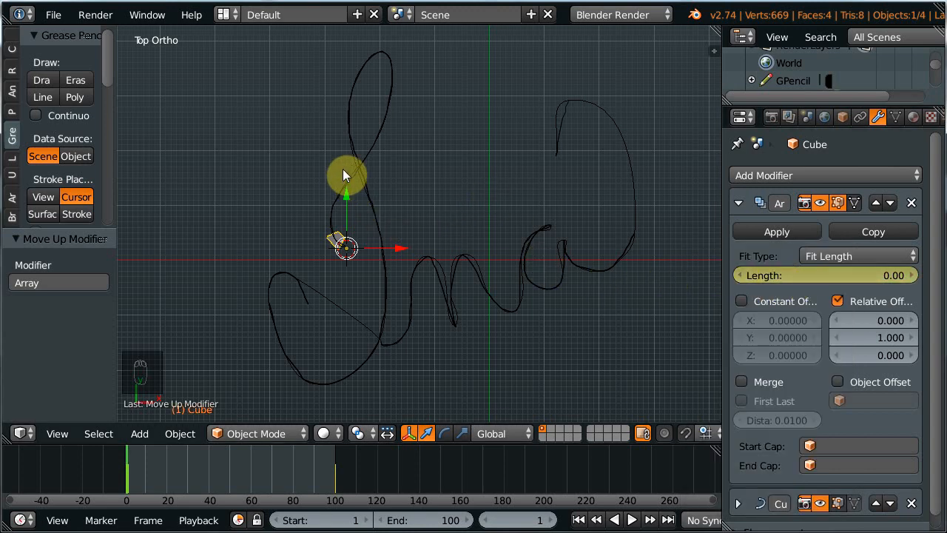
- Erase the leftover Grease Pencil strokes over the word and play back the tube animation
key(d)
mouse_move(337, 186)
right_down()
mouse_move(334, 205)
mouse_move(370, 171)
mouse_move(401, 101)
mouse_move(376, 70)
mouse_move(370, 180)
mouse_move(383, 298)
mouse_move(352, 369)
mouse_move(303, 365)
mouse_move(281, 284)
mouse_move(334, 323)
mouse_move(423, 263)
mouse_move(455, 303)
mouse_move(496, 307)
mouse_move(538, 239)
mouse_move(558, 275)
mouse_move(596, 265)
mouse_move(644, 221)
right_up()
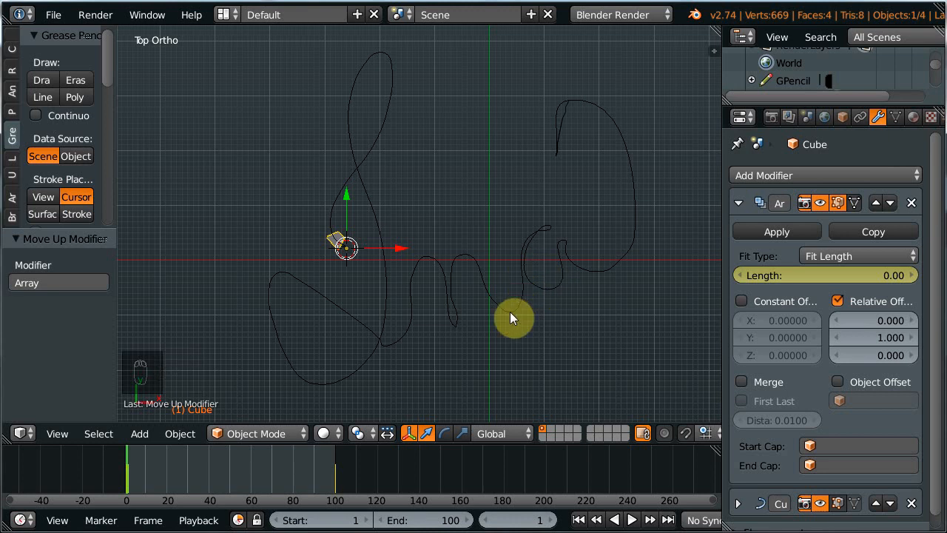
key(alt+a)
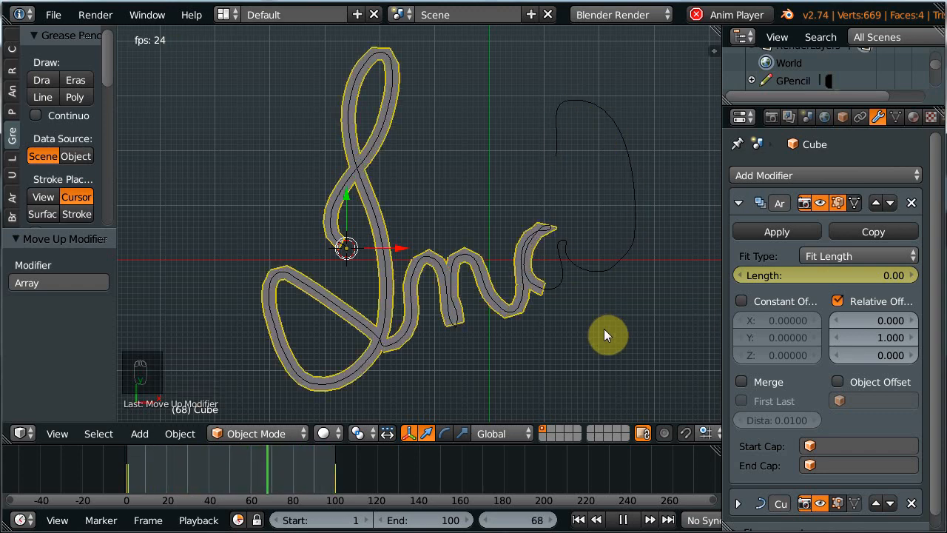
key(alt+a)
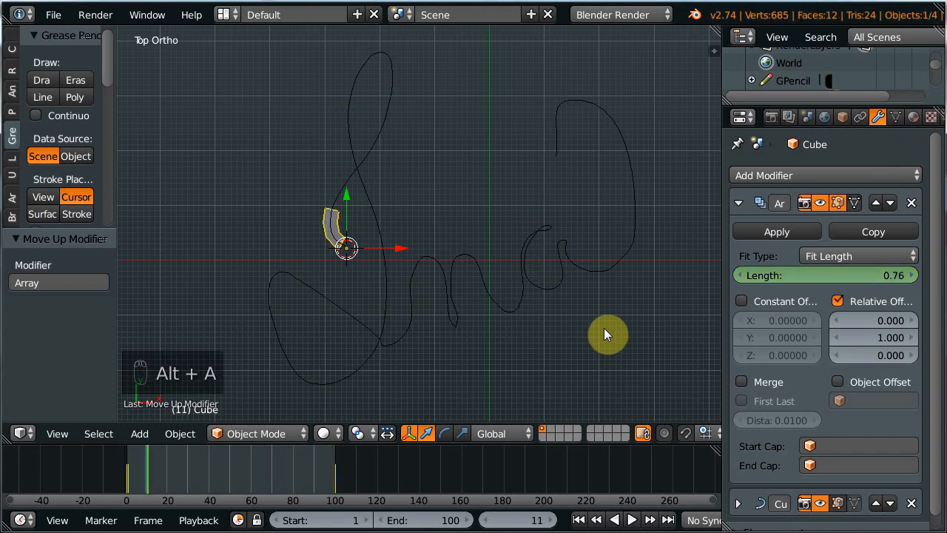
key(alt+a)
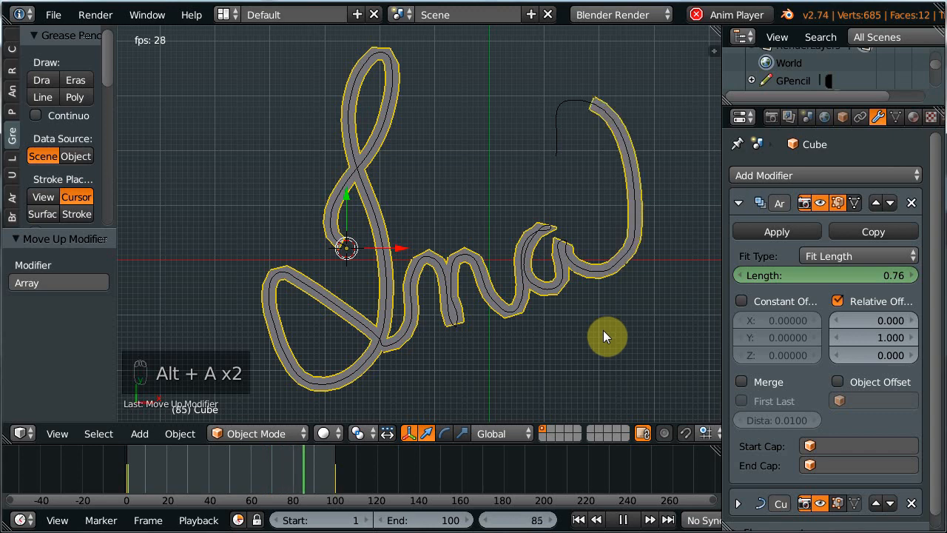
key(alt+a)
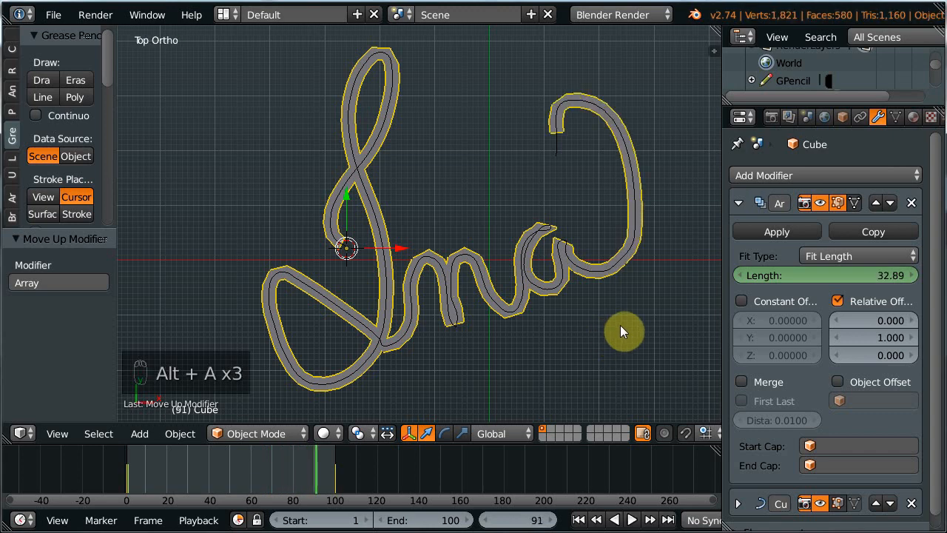
- Show the curve data settings of Simple_GP_Layer and, in Edit Mode, move the control point atop the m's last arch 0.054 along Y
right_click(529, 282)
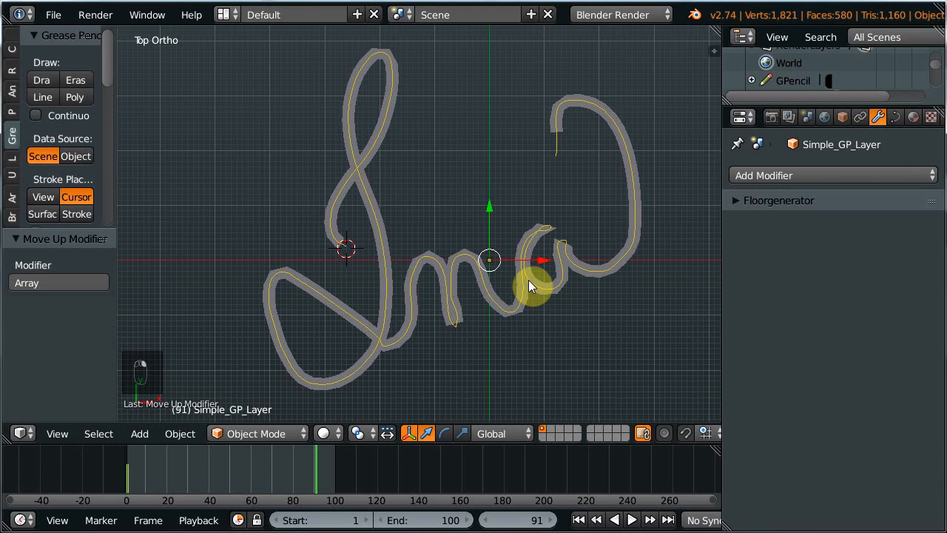
click(895, 117)
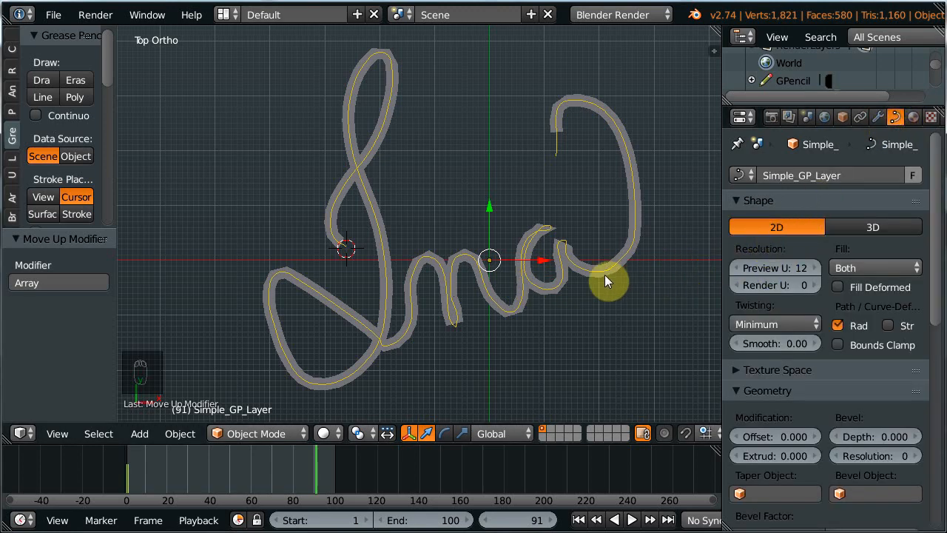
key(Tab)
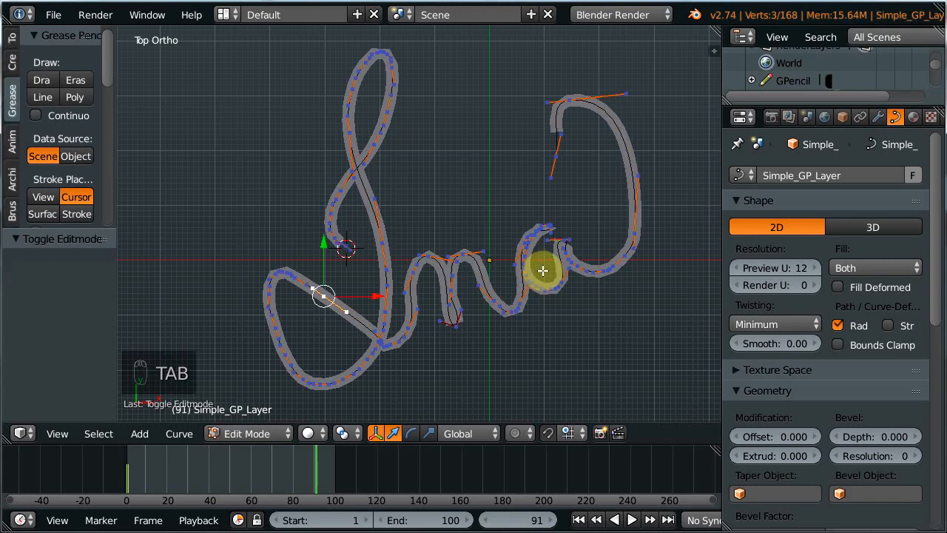
right_click(461, 262)
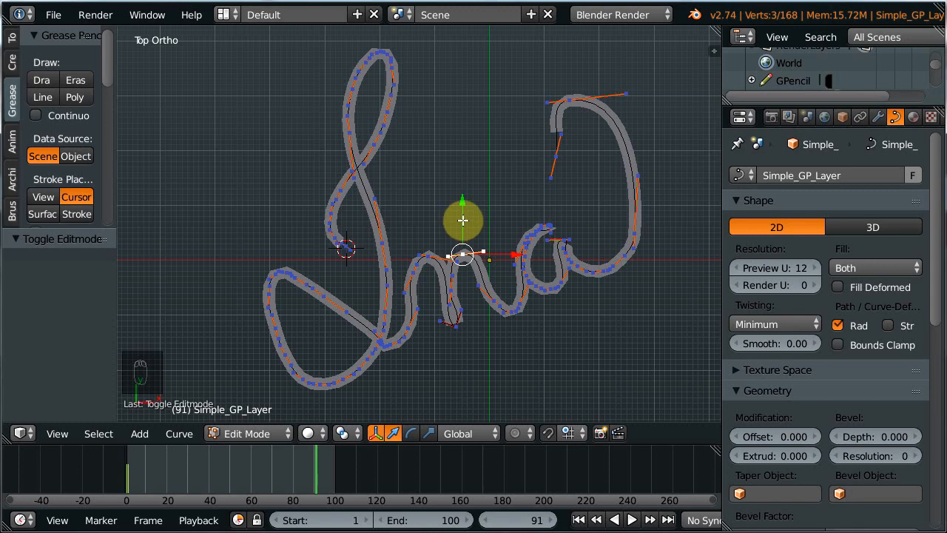
drag(459, 221, 462, 214)
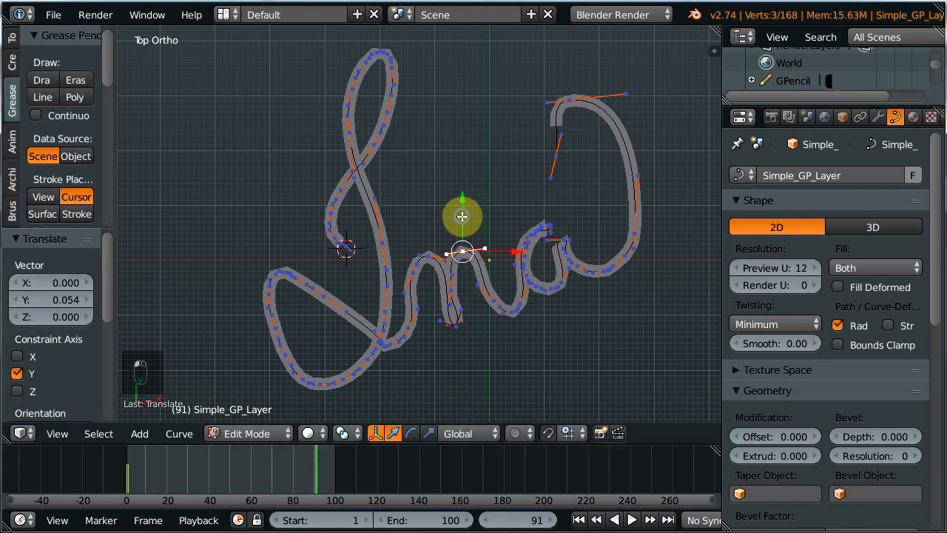
drag(501, 252, 501, 251)
right_click(501, 251)
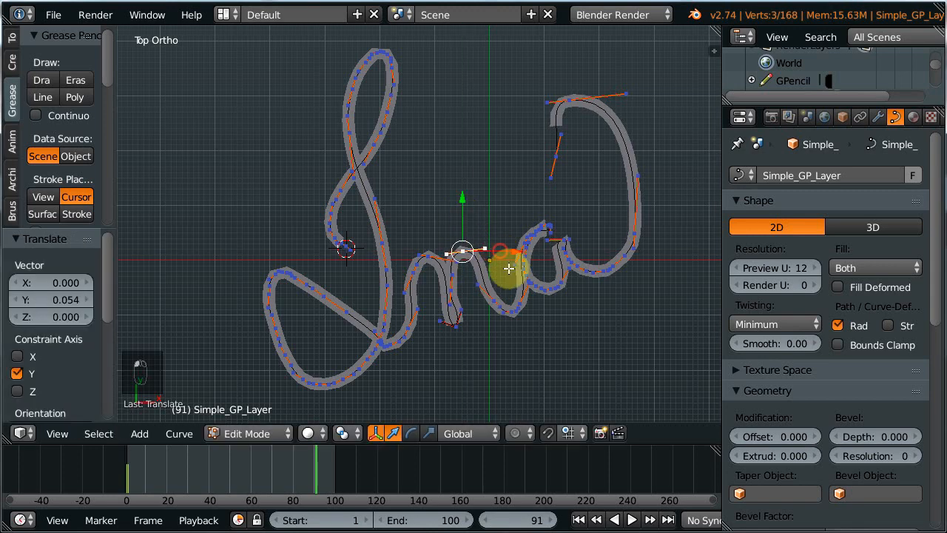
- Try moving the same control point 0.019 along Z, and change the curve's shape to 3D
middle_drag(552, 329, 469, 220)
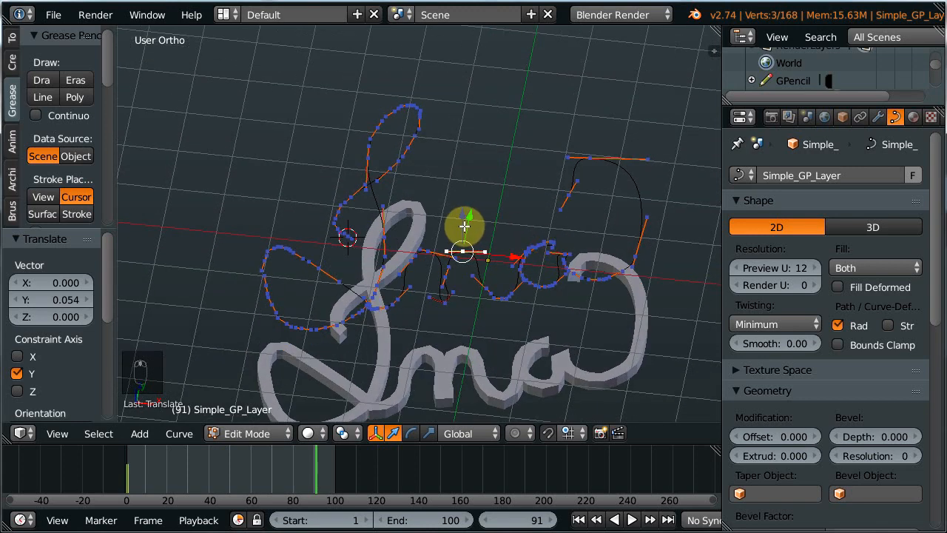
drag(463, 220, 464, 222)
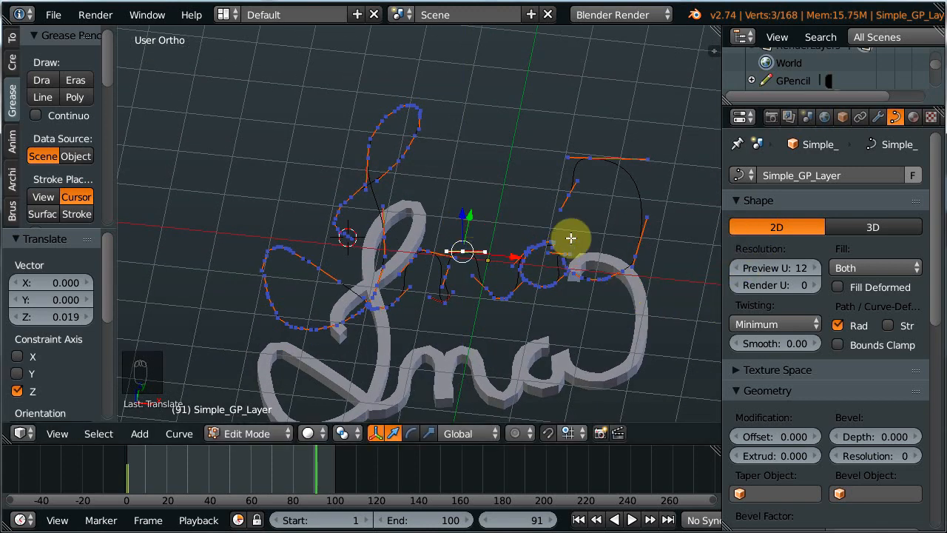
click(866, 225)
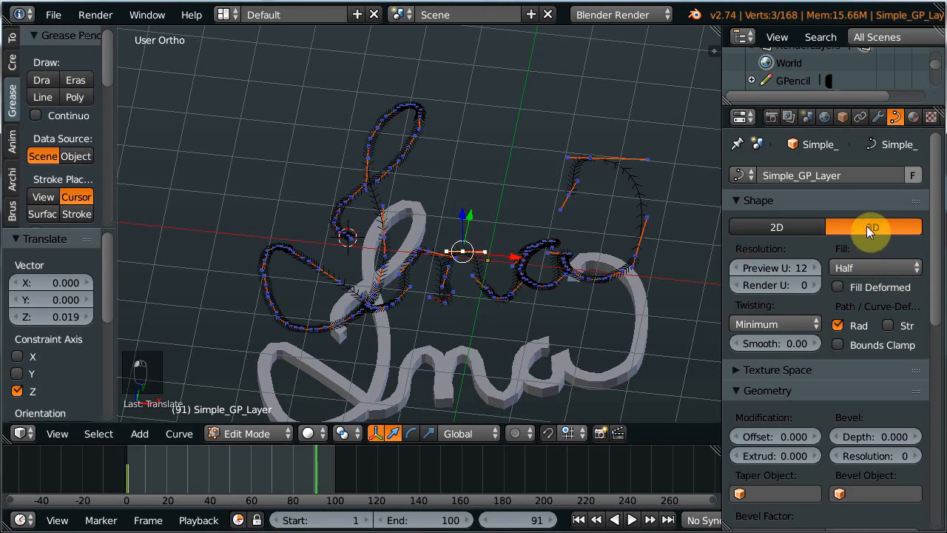
middle_drag(577, 300, 578, 340)
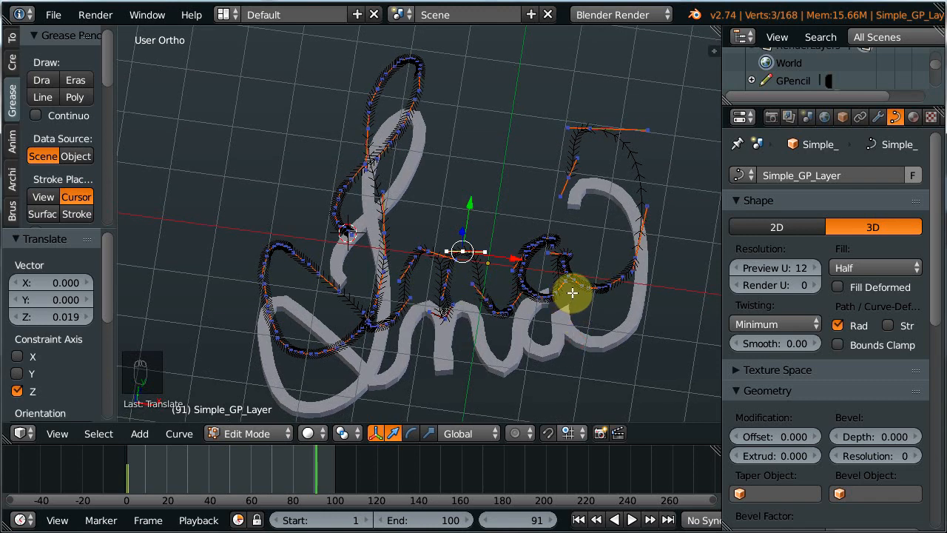
- From the top view, turn off the display of normals on the Simple_GP_Layer curve and leave Edit Mode
key(KP_7)
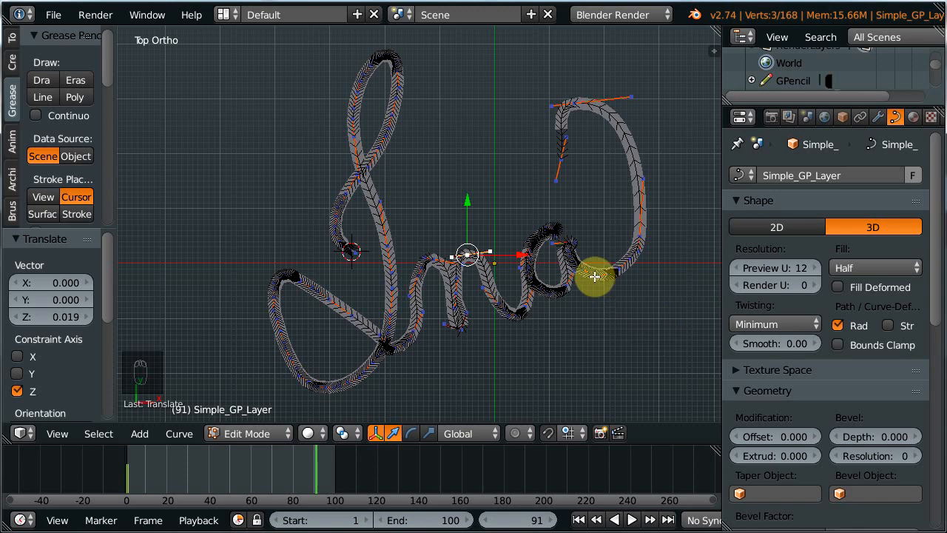
key(KP_Add)
key(KP_Add)
key(KP_Add)
key(KP_Add)
key(KP_Add)
key(KP_Add)
key(KP_Add)
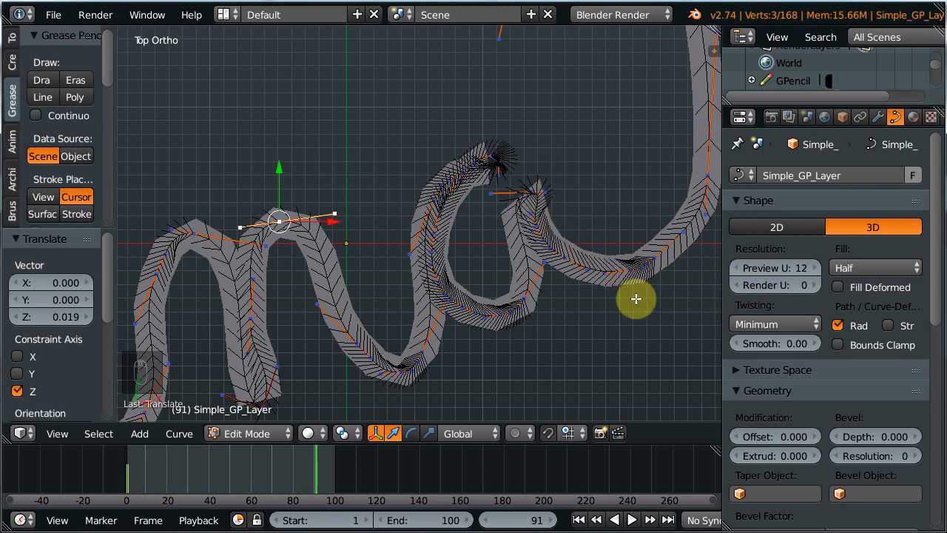
key(n)
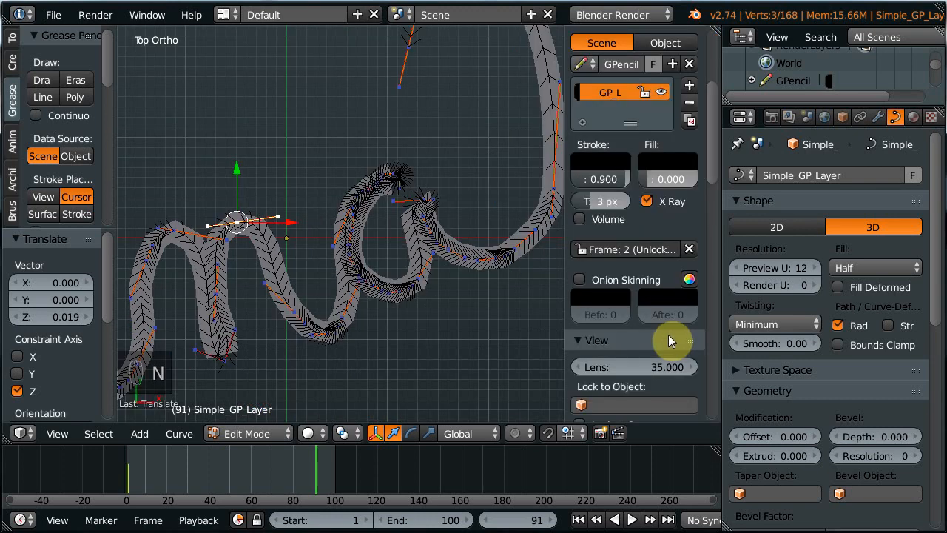
drag(712, 168, 724, 364)
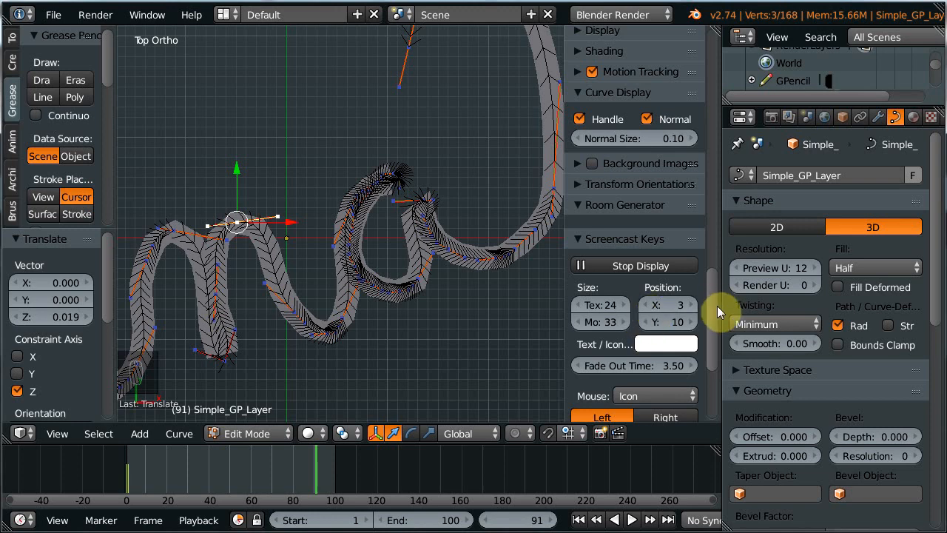
drag(717, 305, 712, 280)
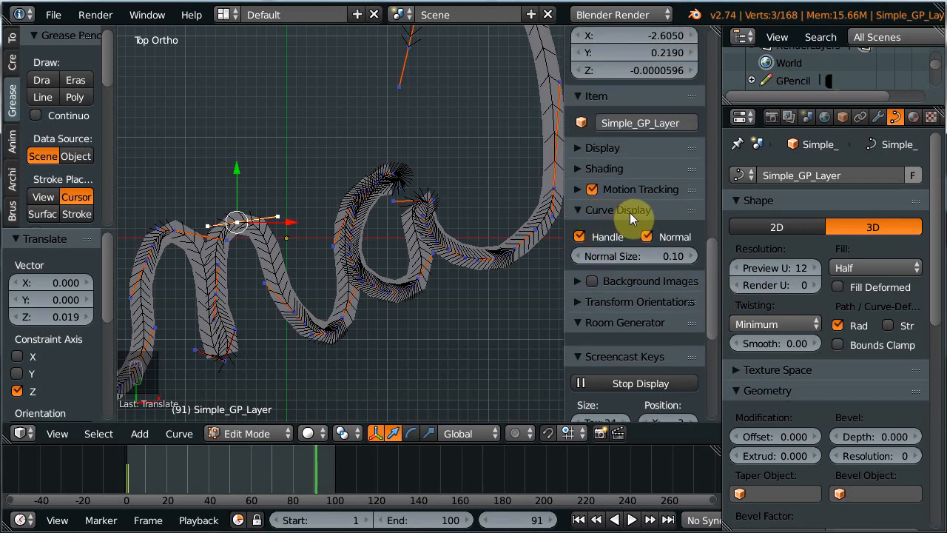
click(647, 237)
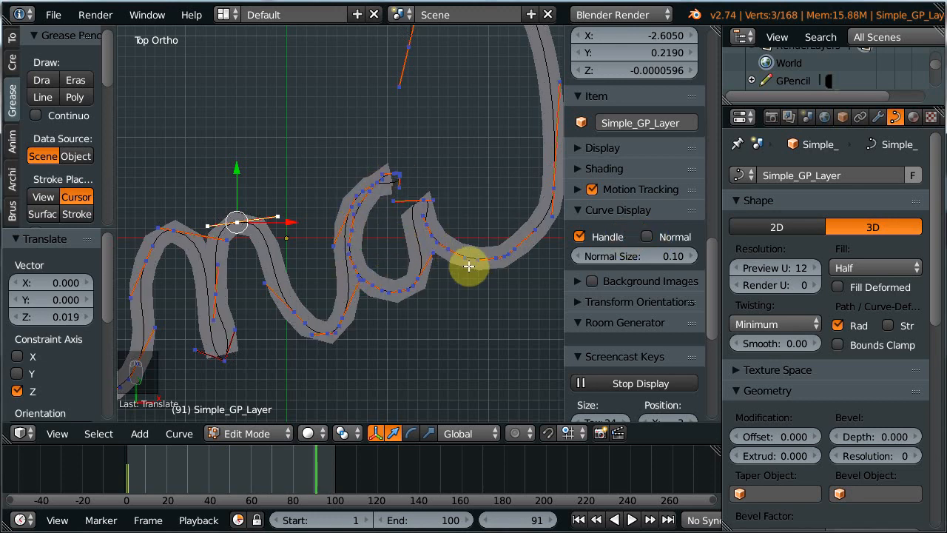
key(n)
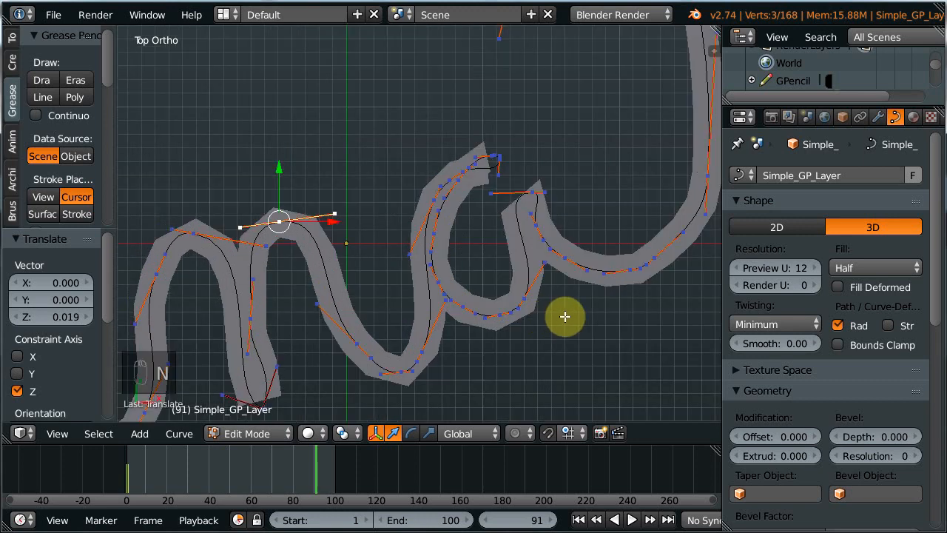
key(KP_Subtract)
key(KP_Subtract)
key(KP_Subtract)
key(KP_Subtract)
key(KP_Subtract)
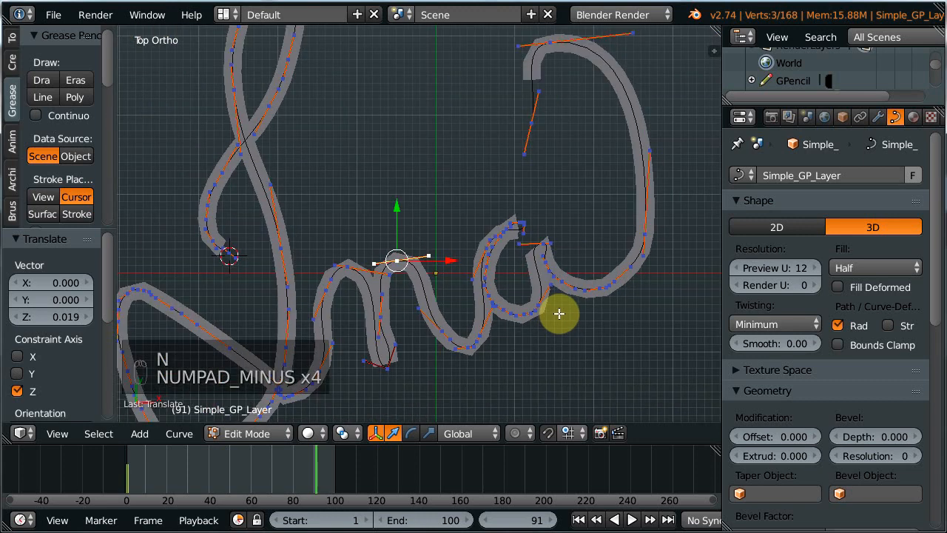
shift+middle_drag(491, 314, 588, 258)
key(Tab)
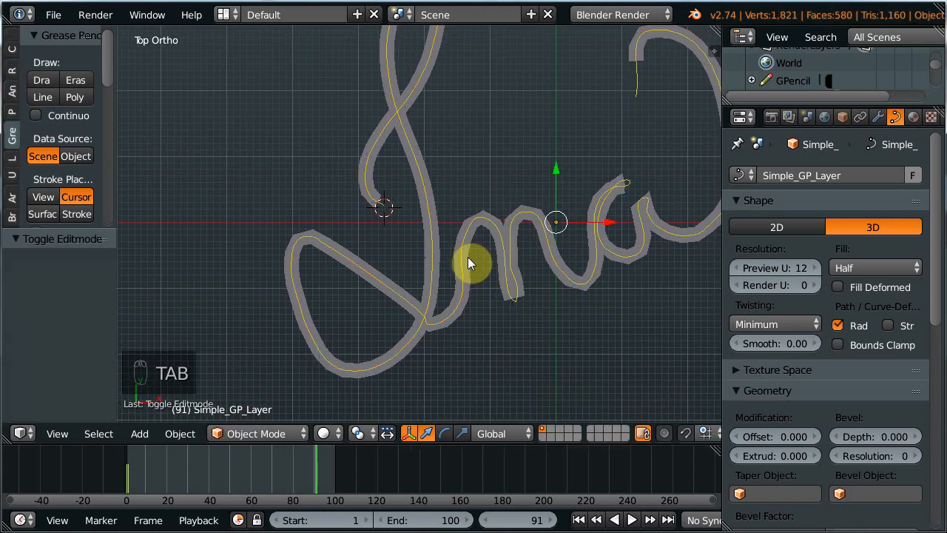
- Scale the arrayed cube's mesh to about 0.678 along Y in Edit Mode
right_click(381, 201)
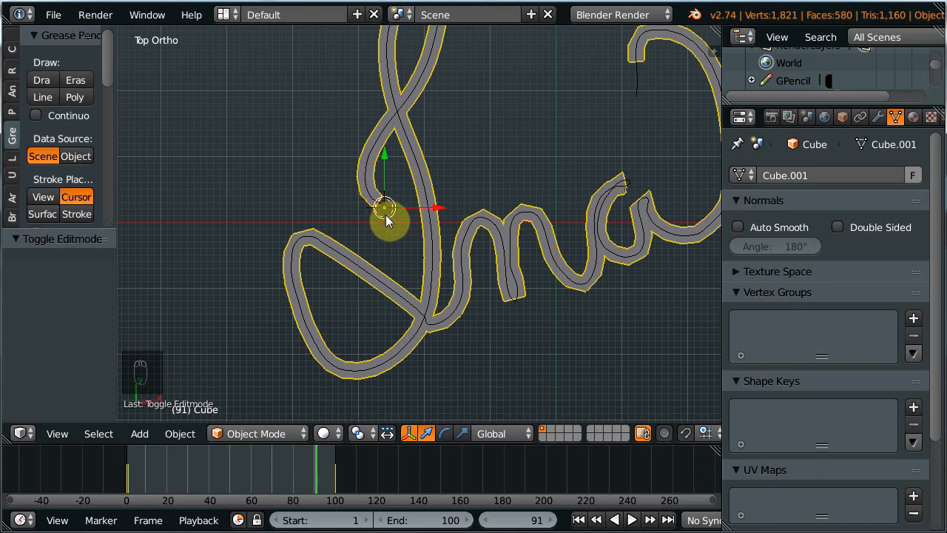
key(Tab)
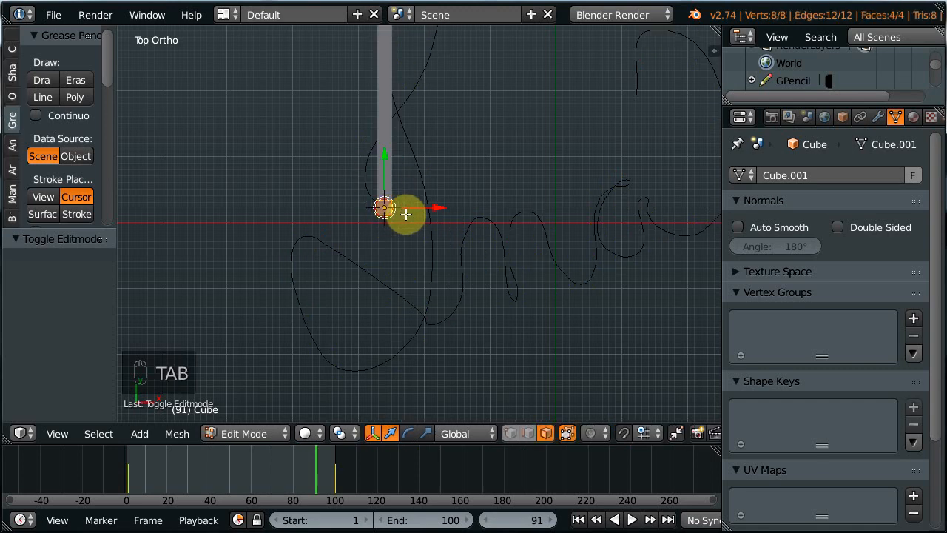
key(KP_Add)
key(KP_Add)
key(KP_Add)
key(KP_Add)
key(KP_Add)
key(KP_Add)
key(KP_Add)
key(KP_Add)
key(KP_Add)
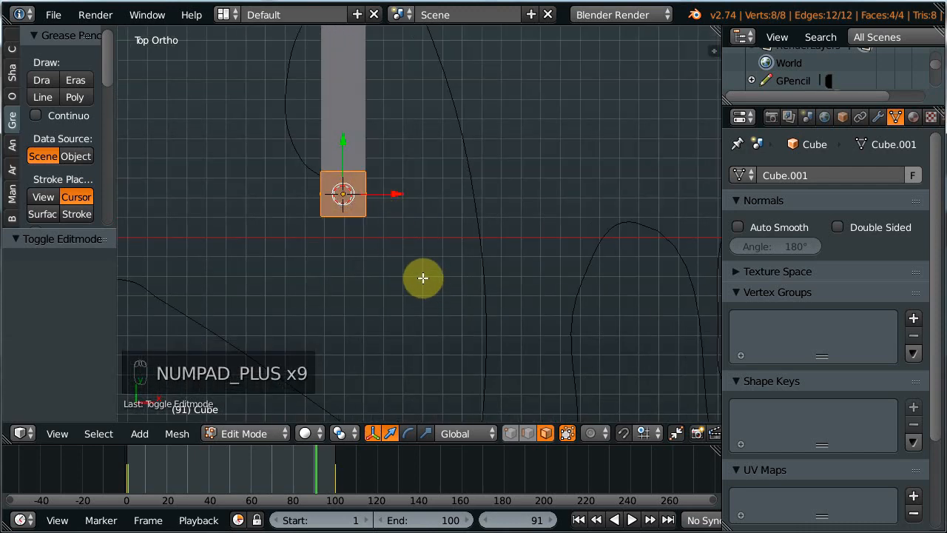
key(s)
key(y)
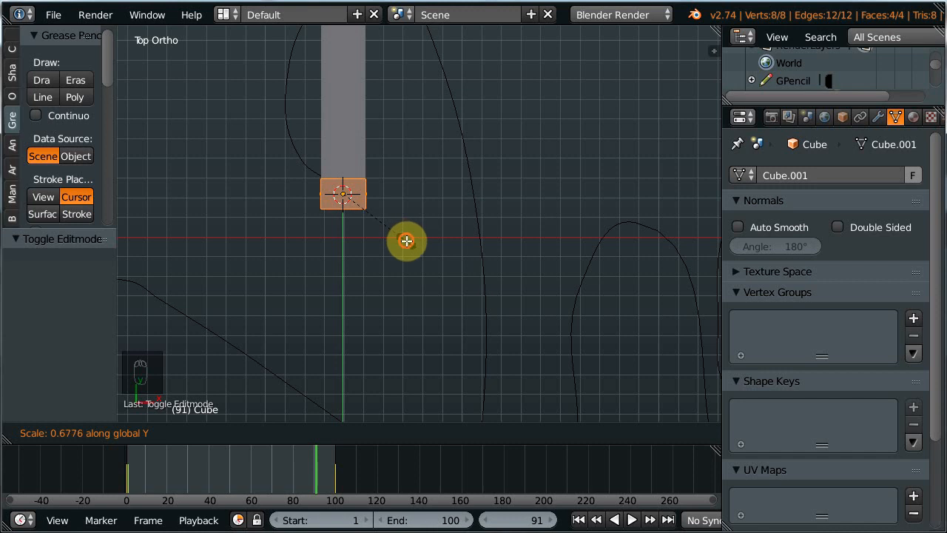
click(407, 232)
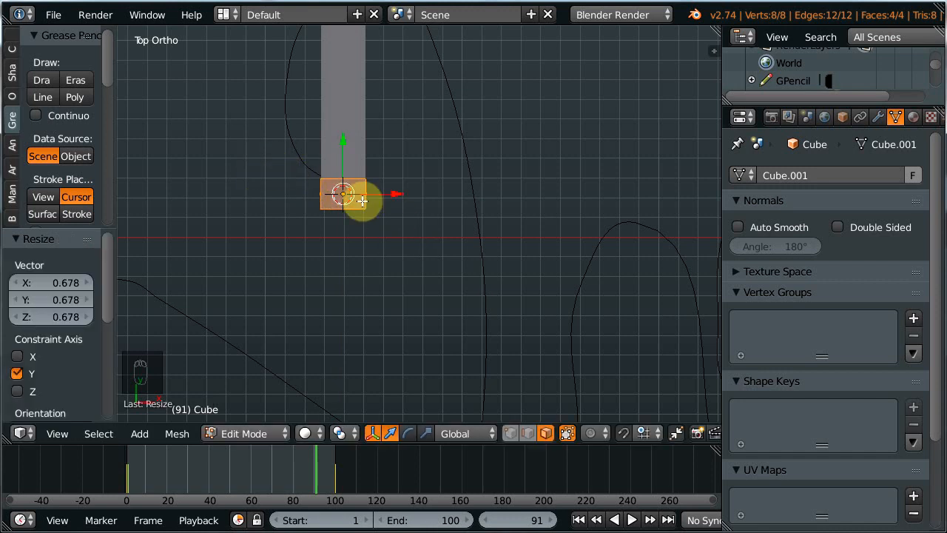
- Add three evenly spaced loop cuts running along Y across the cube's top face
key(ctrl+r)
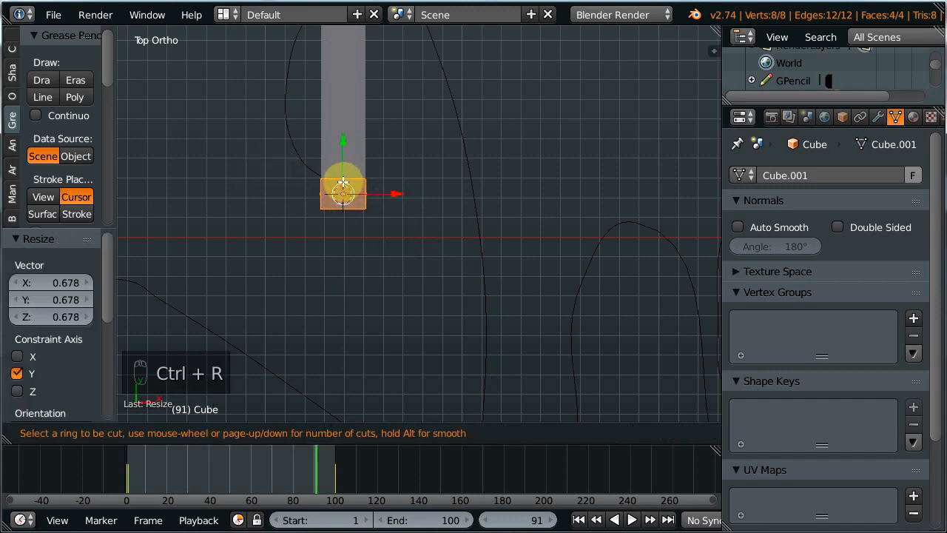
right_click(347, 188)
key(ctrl+r)
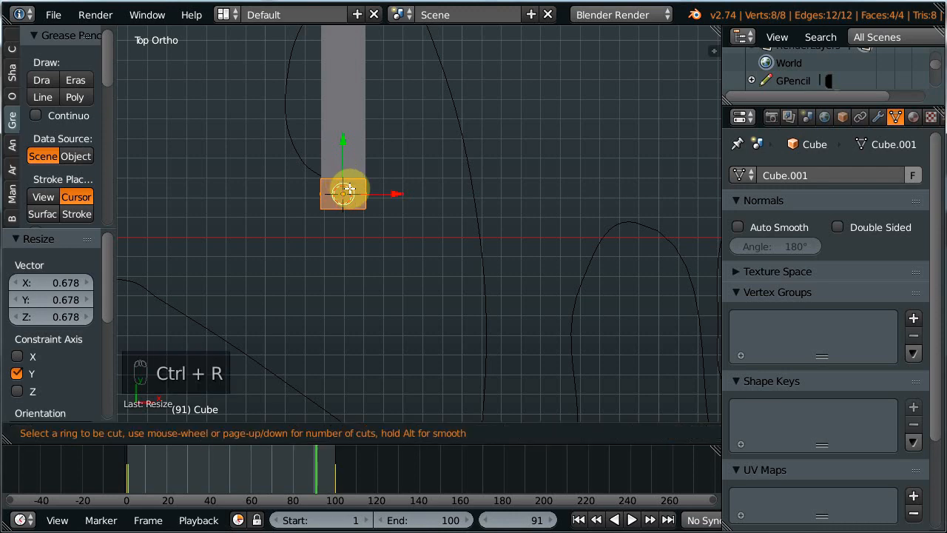
key(3)
key(Return)
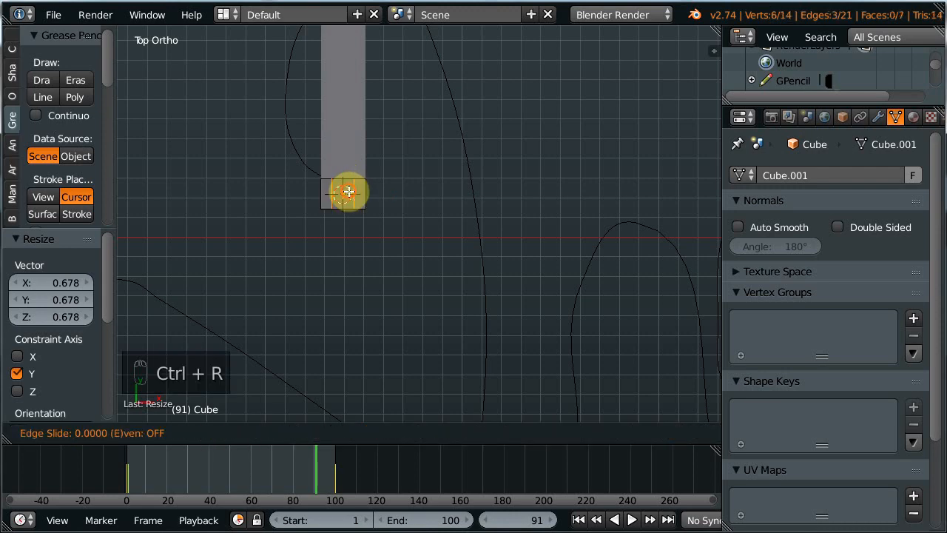
click(349, 190)
- Move the middle cut edge on the cube's top face by -0.057 along Z and return to Object Mode
middle_drag(385, 226, 338, 173)
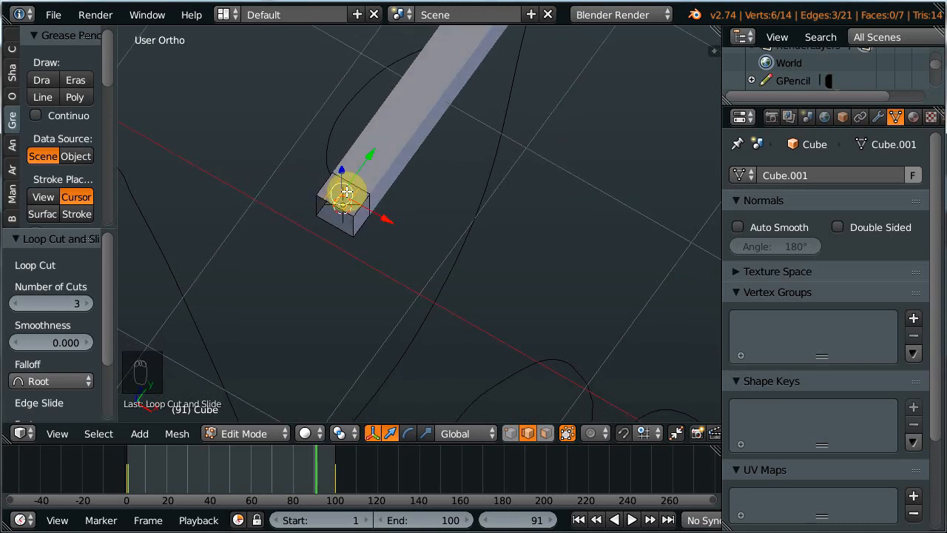
right_click(342, 178)
drag(339, 173, 345, 180)
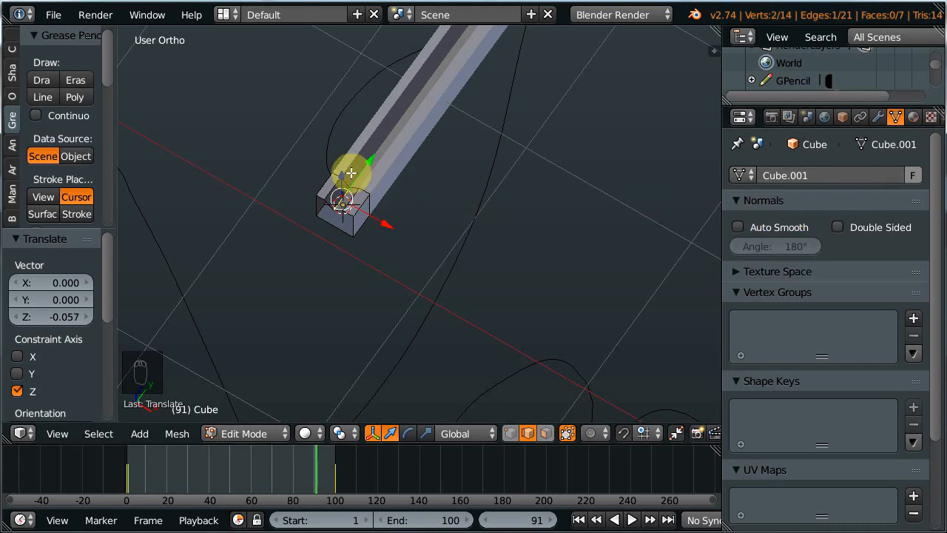
middle_drag(355, 217, 444, 256)
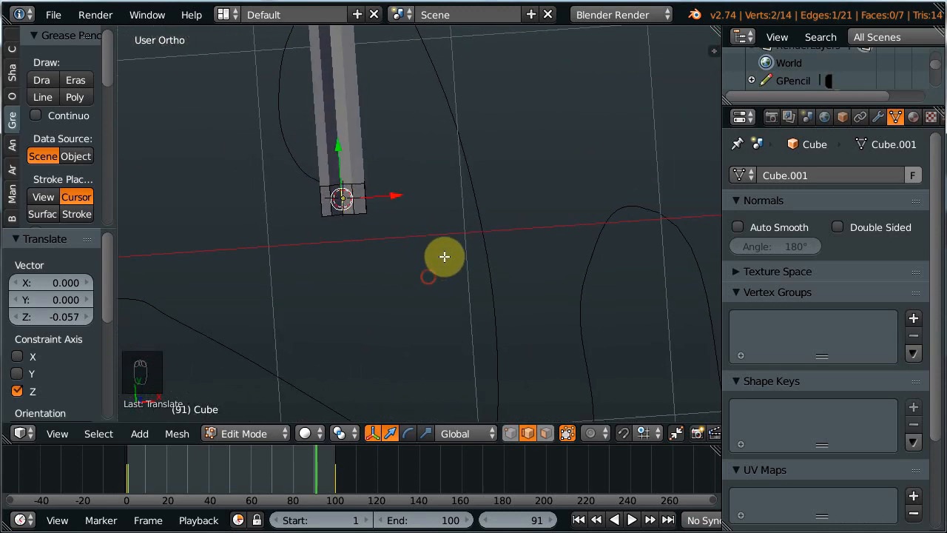
key(KP_Subtract)
key(KP_Subtract)
key(KP_Subtract)
key(KP_Subtract)
key(KP_Subtract)
key(KP_Subtract)
key(KP_Subtract)
key(KP_Subtract)
key(KP_Subtract)
key(KP_Subtract)
key(KP_Subtract)
key(KP_Subtract)
key(KP_Subtract)
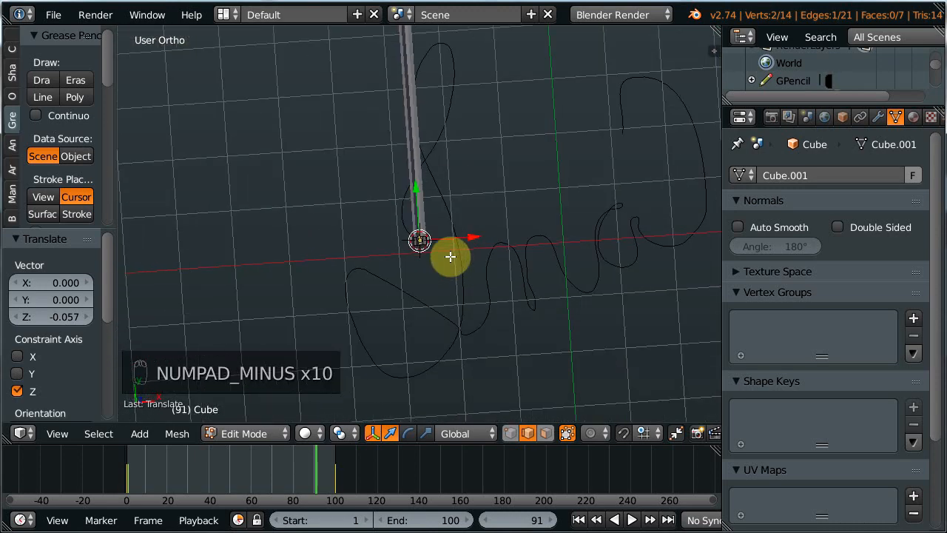
mouse_move(492, 292)
shift+middle_down()
mouse_move(435, 262)
mouse_move(423, 266)
shift+middle_up()
key(Tab)
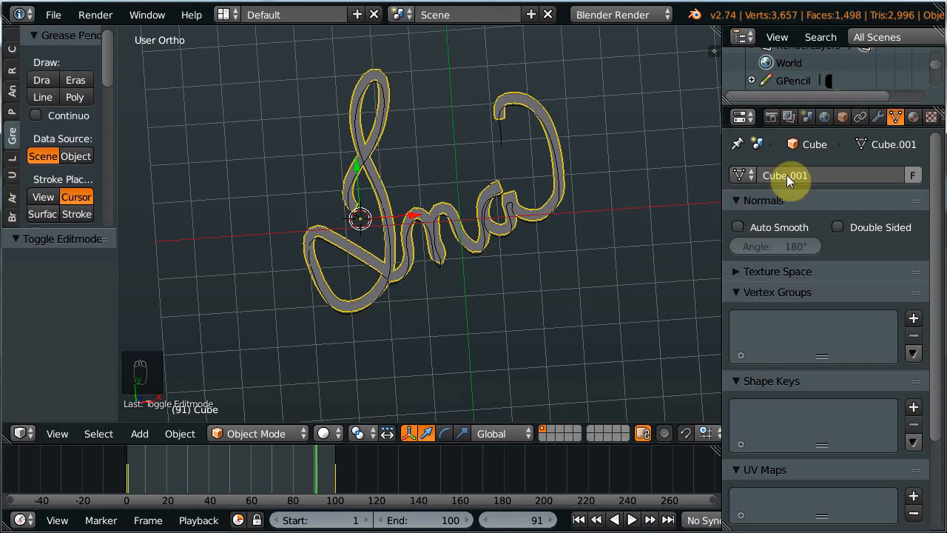
- Add a Subdivision Surface modifier to the cube with 2 view subdivisions
click(877, 116)
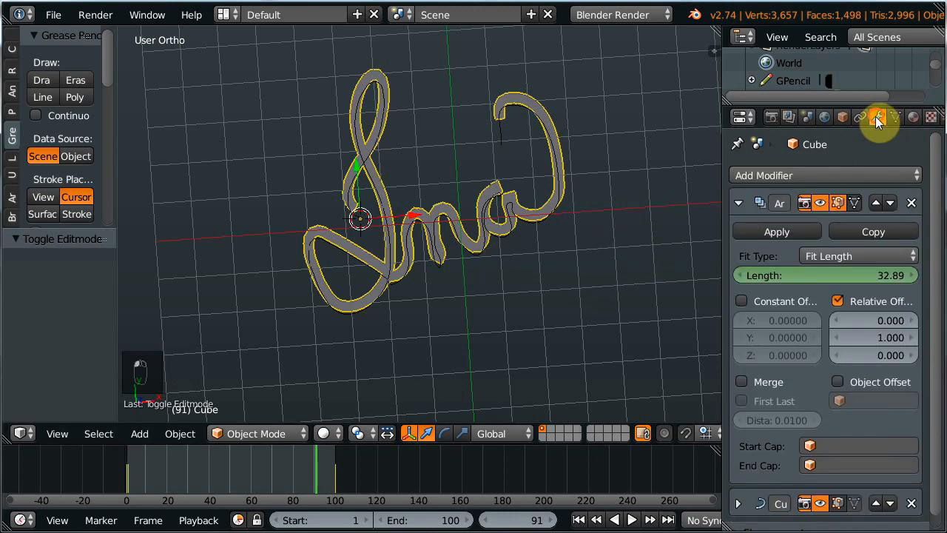
click(783, 175)
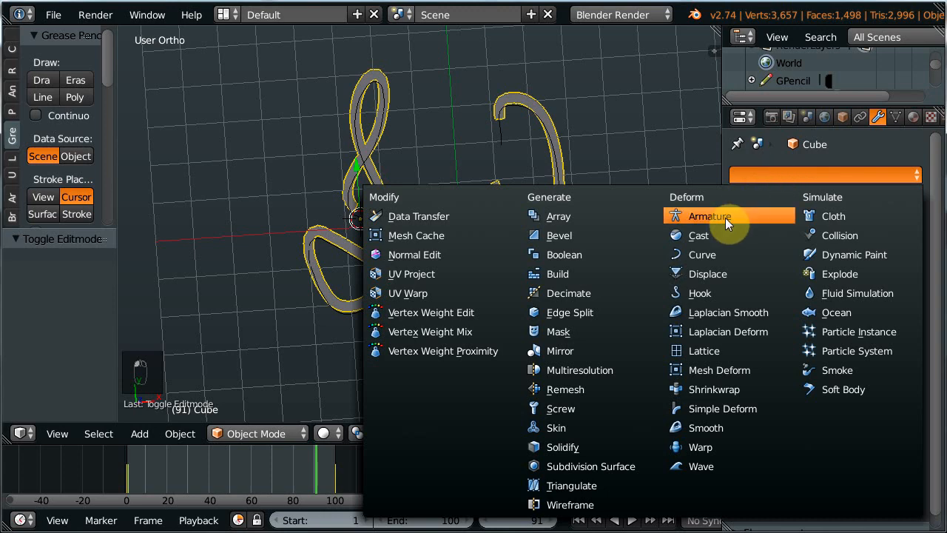
click(627, 464)
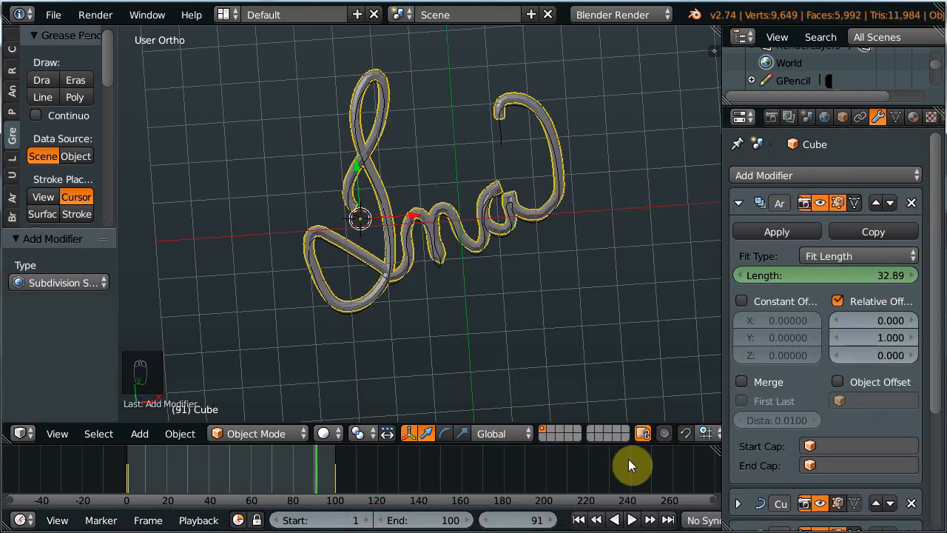
ctrl+click(742, 268)
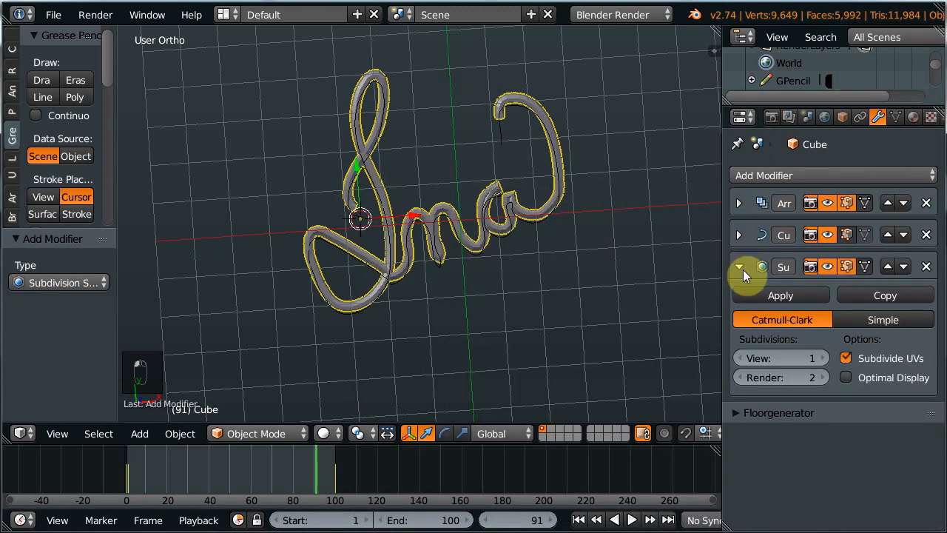
click(821, 358)
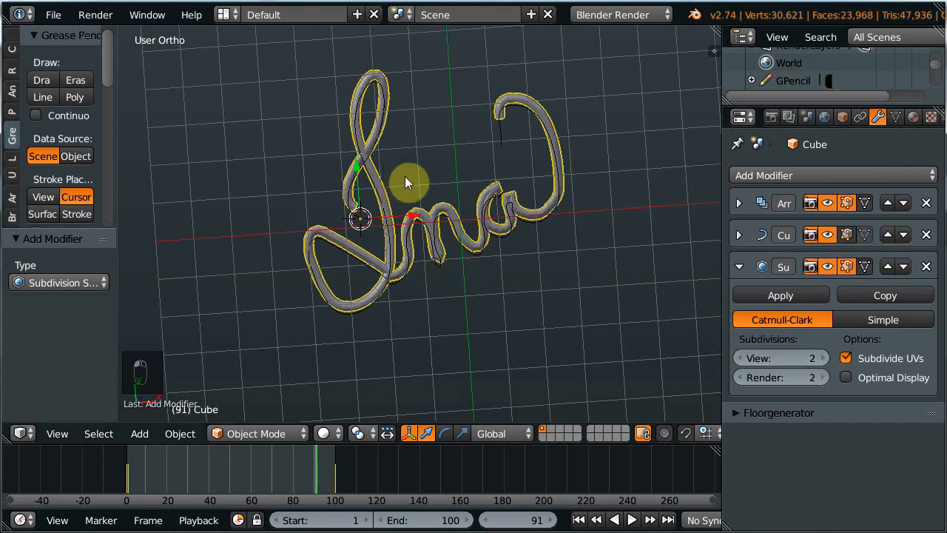
- Widen the tool shelf, enlarge its upper section, and apply smooth shading to the tube
key(KP_Add)
key(KP_Add)
key(KP_Add)
key(KP_Add)
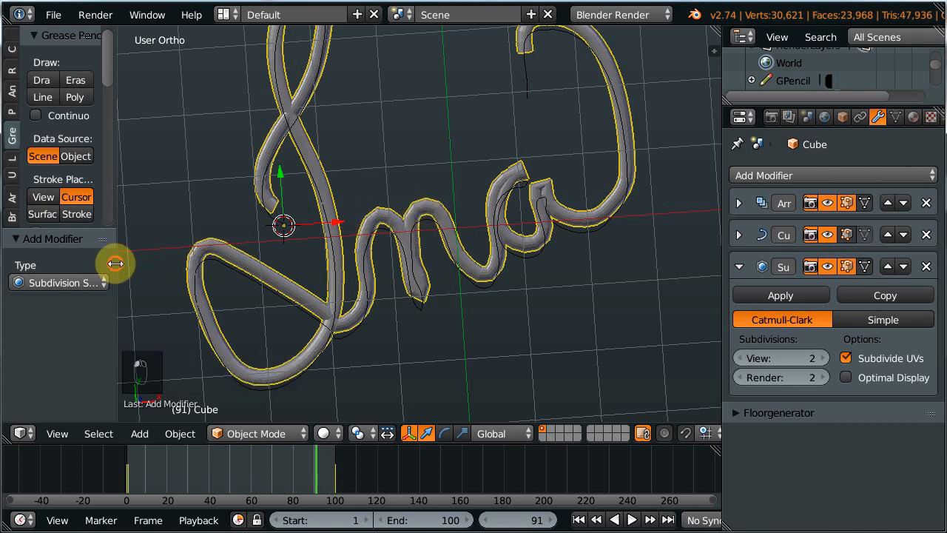
drag(115, 264, 156, 267)
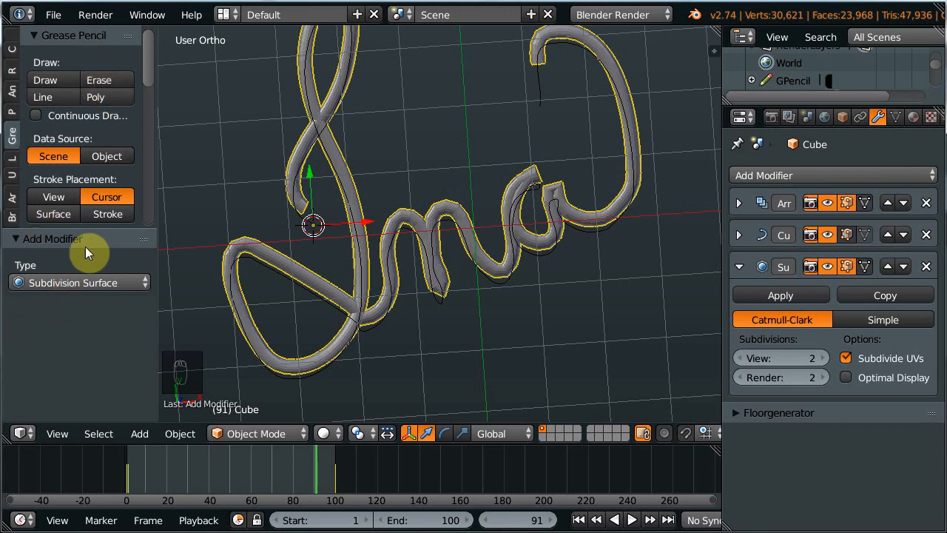
drag(101, 234, 92, 358)
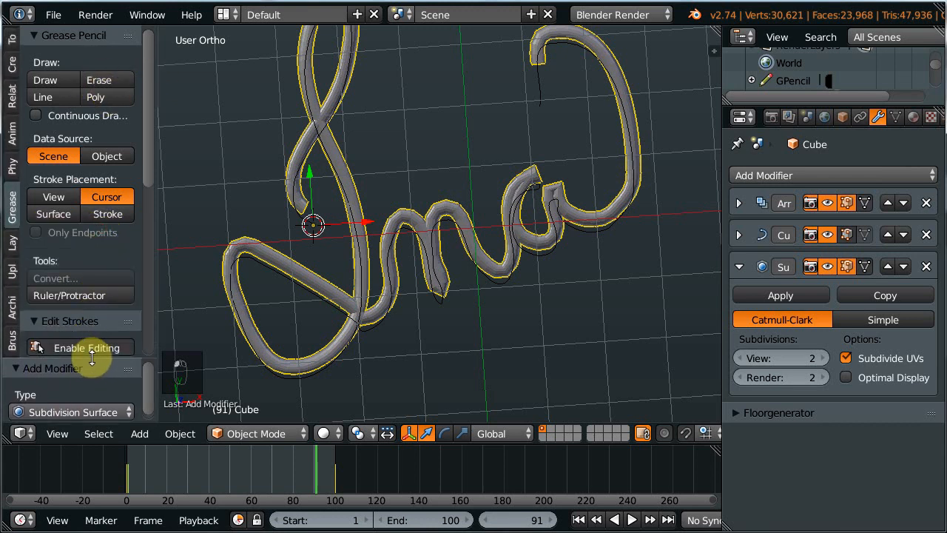
click(10, 42)
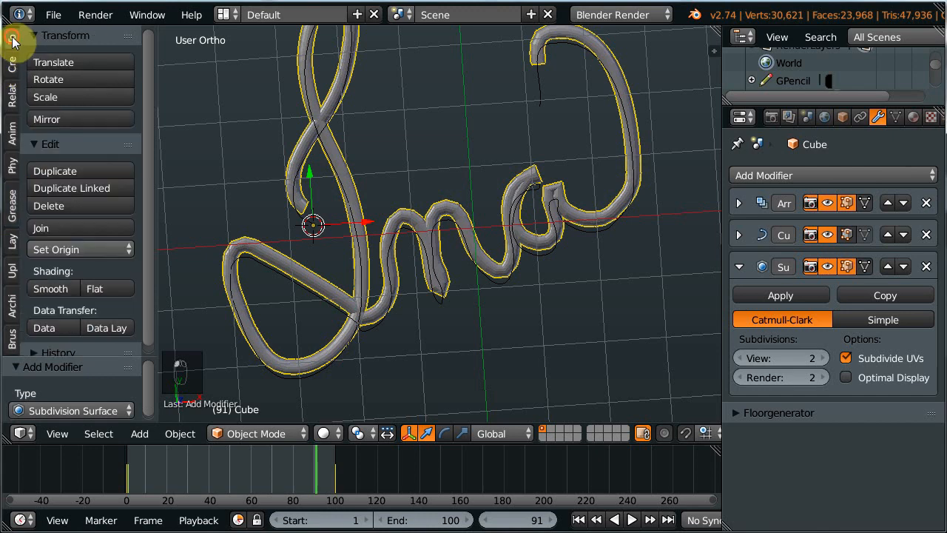
click(53, 290)
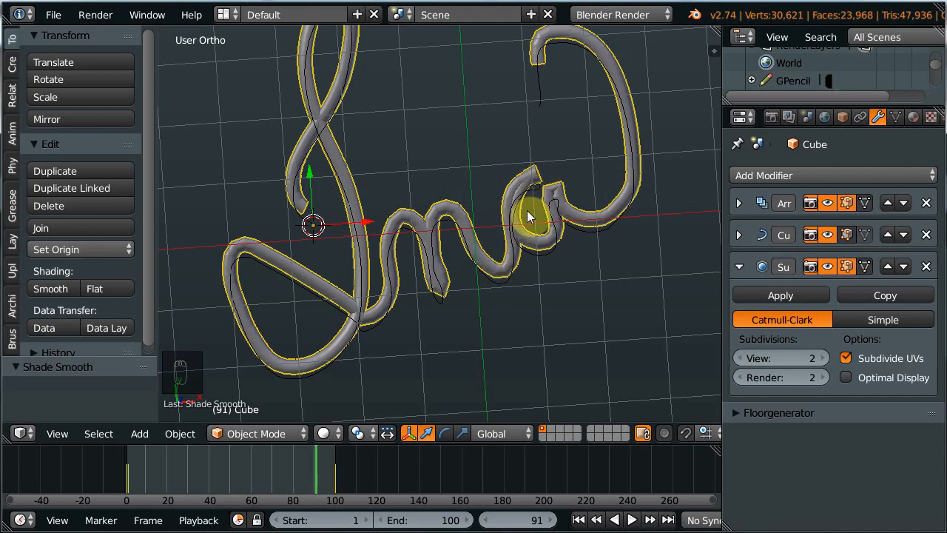
- Try placing the Subdivision Surface modifier above the Curve modifier, and move it back below
middle_drag(527, 211, 521, 307)
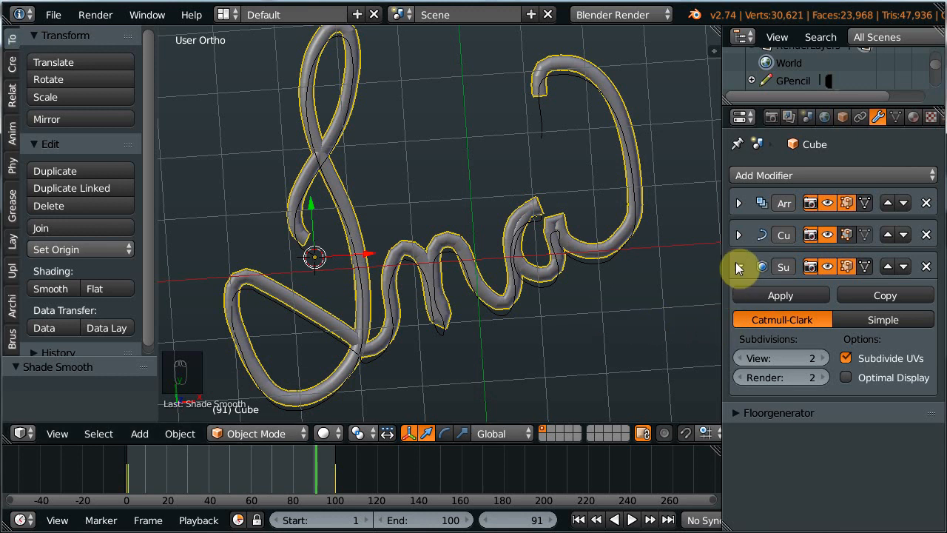
click(888, 266)
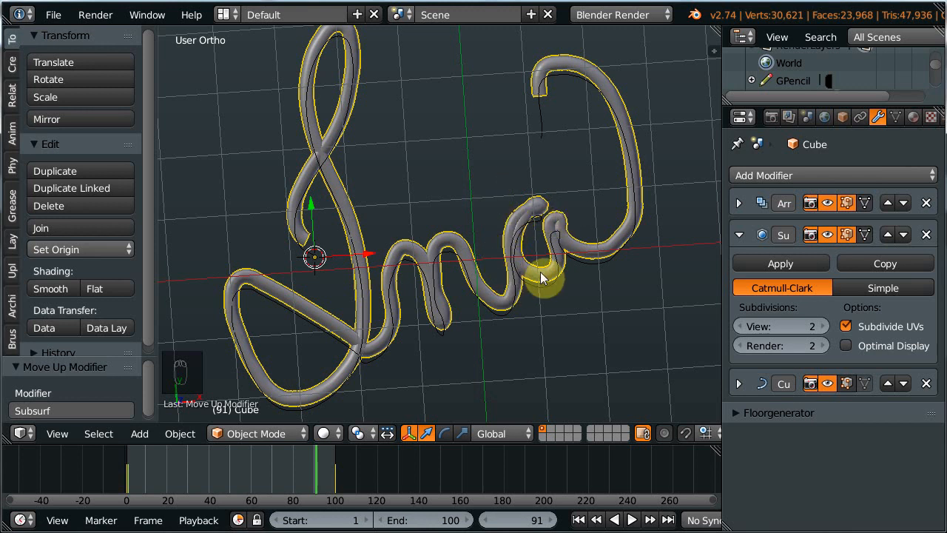
click(904, 234)
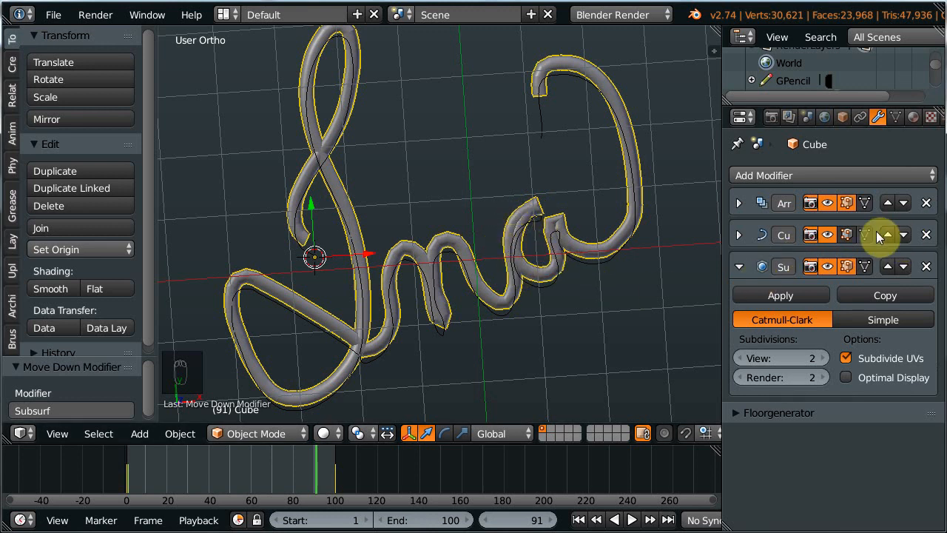
- Place the Subdivision Surface modifier above the Curve modifier and keep Blender Render as the render engine
click(887, 267)
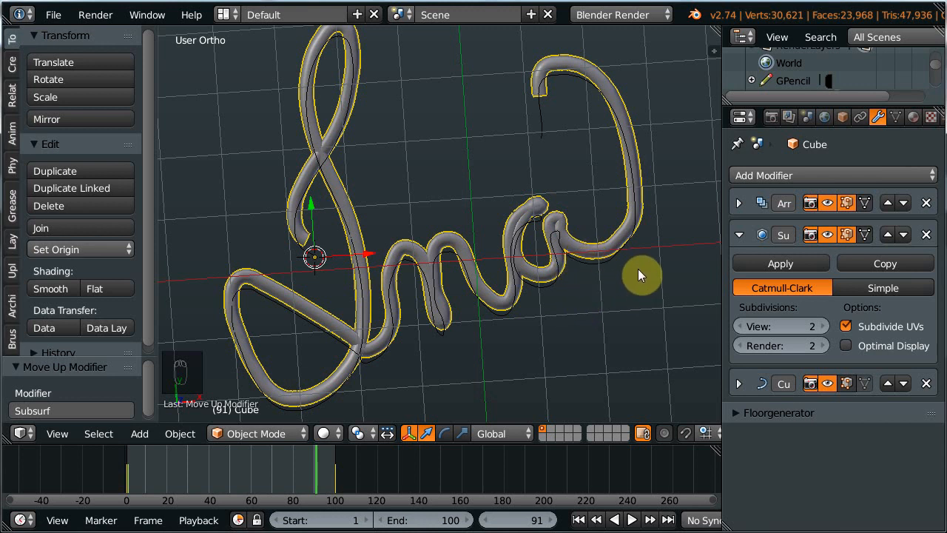
click(612, 14)
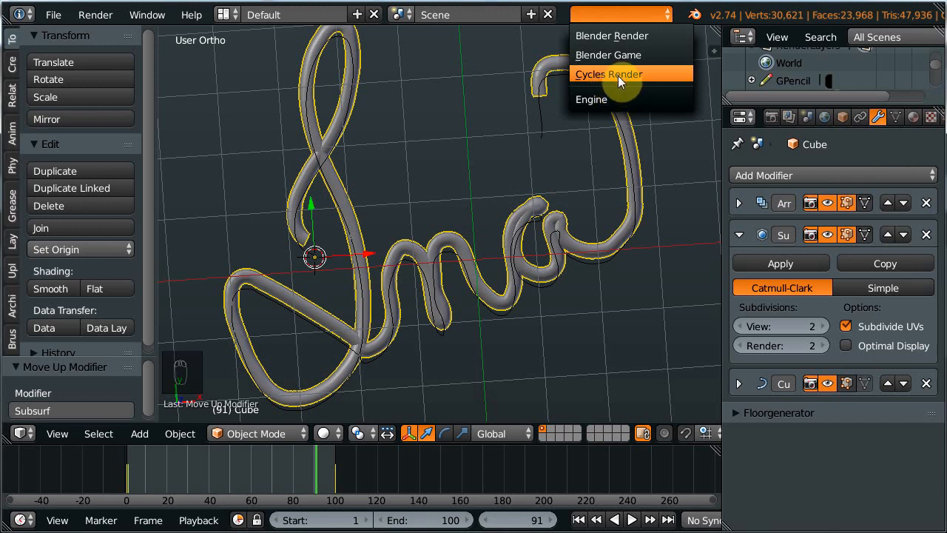
click(614, 36)
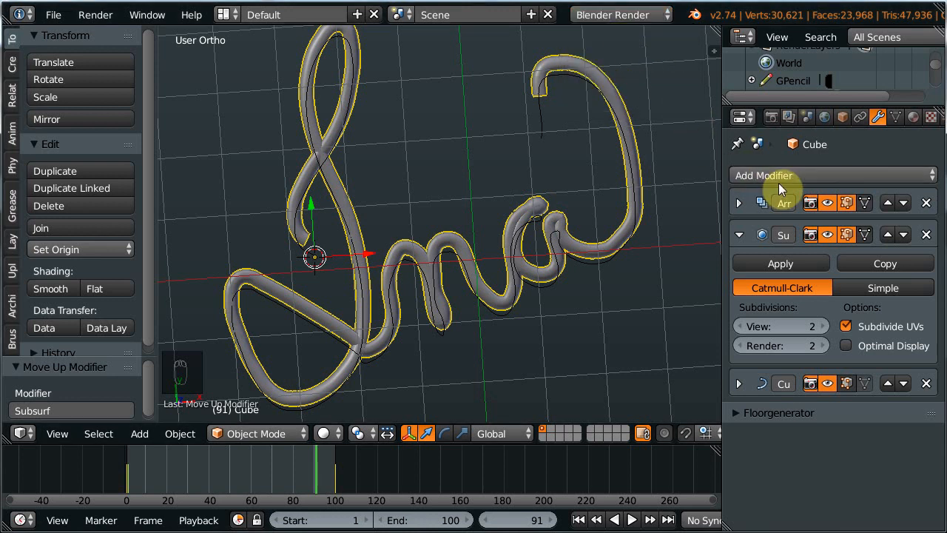
- Create a new material for the tube and make its diffuse color a medium light blue
click(915, 119)
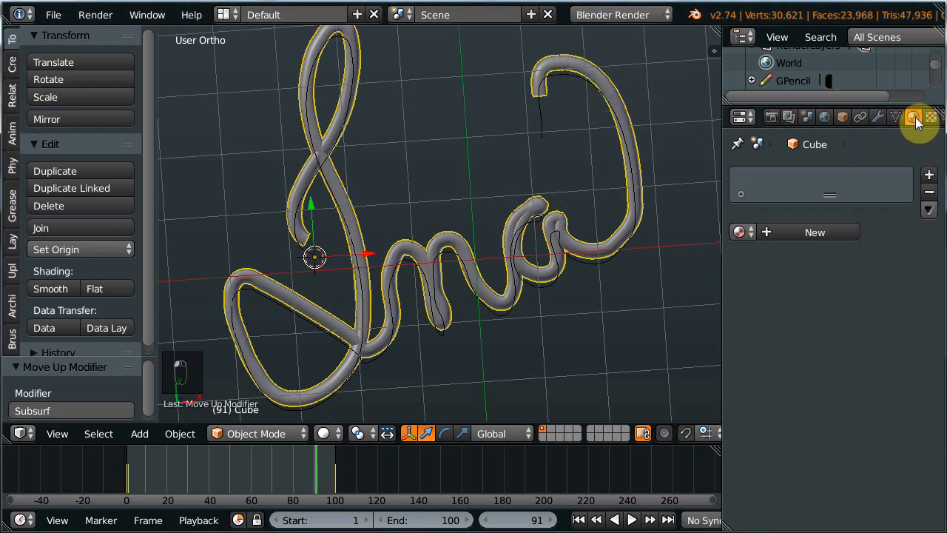
click(826, 231)
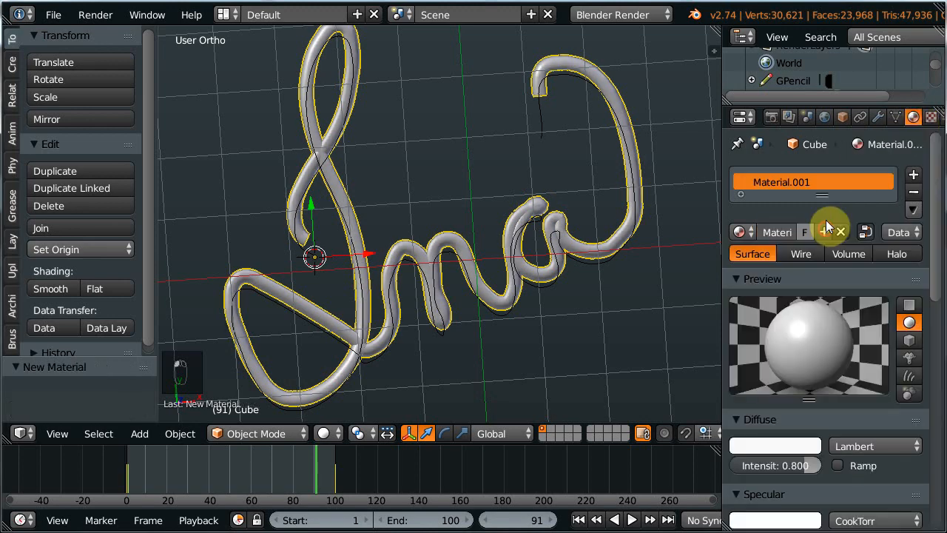
click(780, 445)
drag(729, 270, 694, 252)
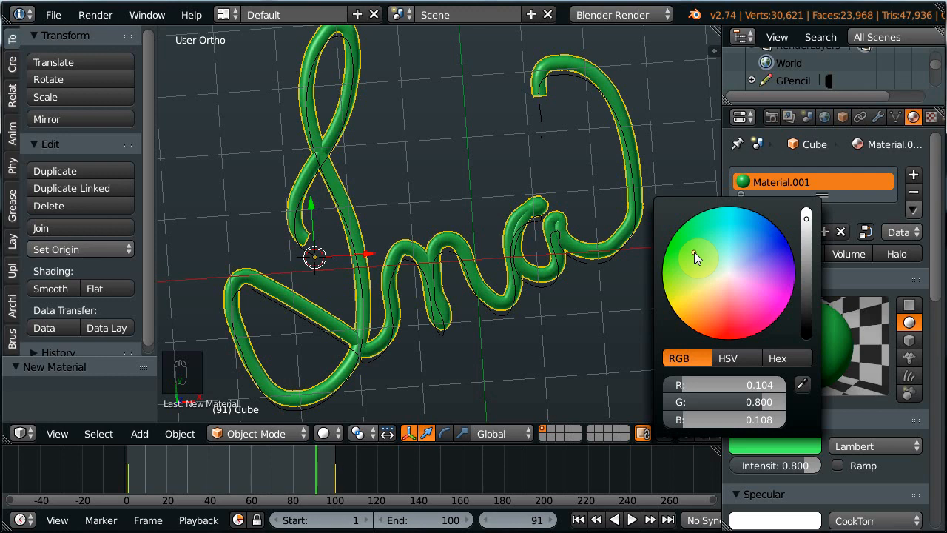
mouse_move(694, 252)
mouse_down()
mouse_move(734, 258)
mouse_move(751, 243)
mouse_move(752, 253)
mouse_up()
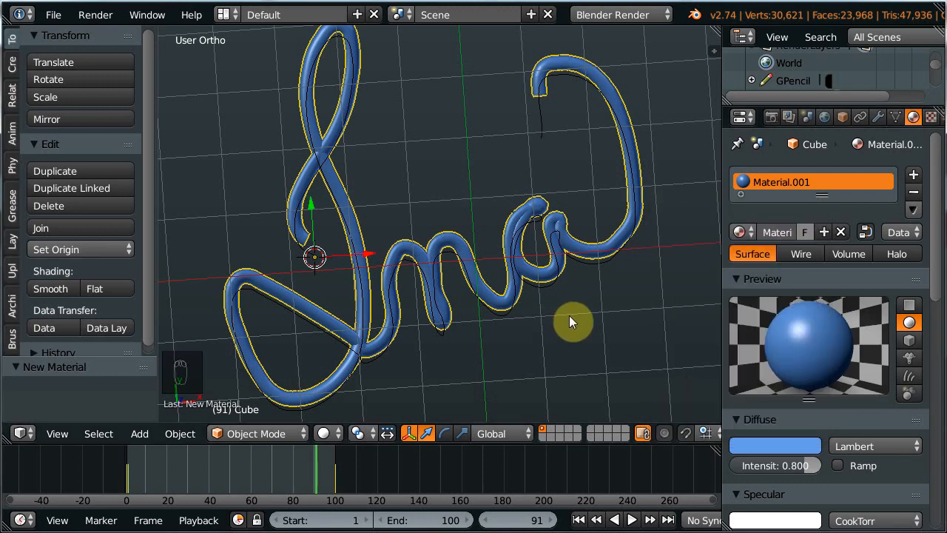
- Play the tube's growth animation in top view with the whole word in frame and deselect all objects
key(KP_Subtract)
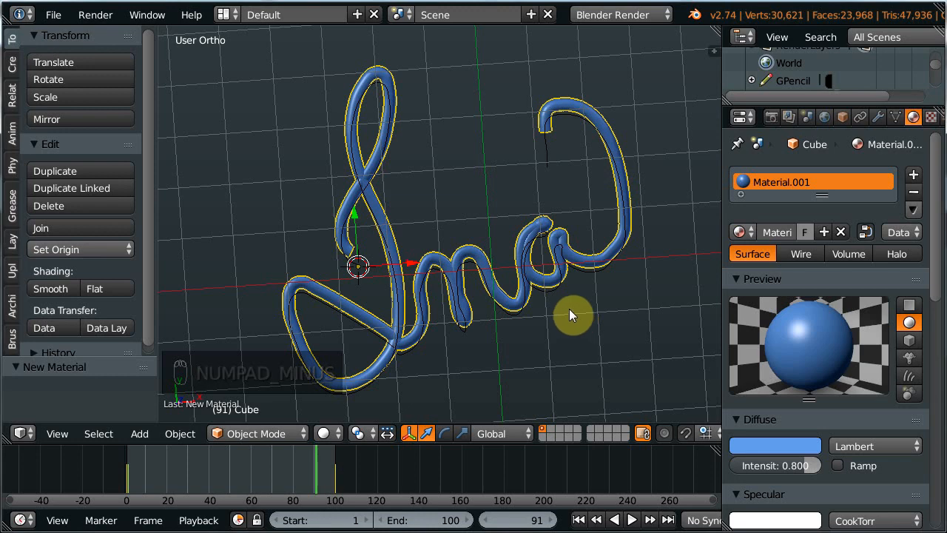
key(KP_Subtract)
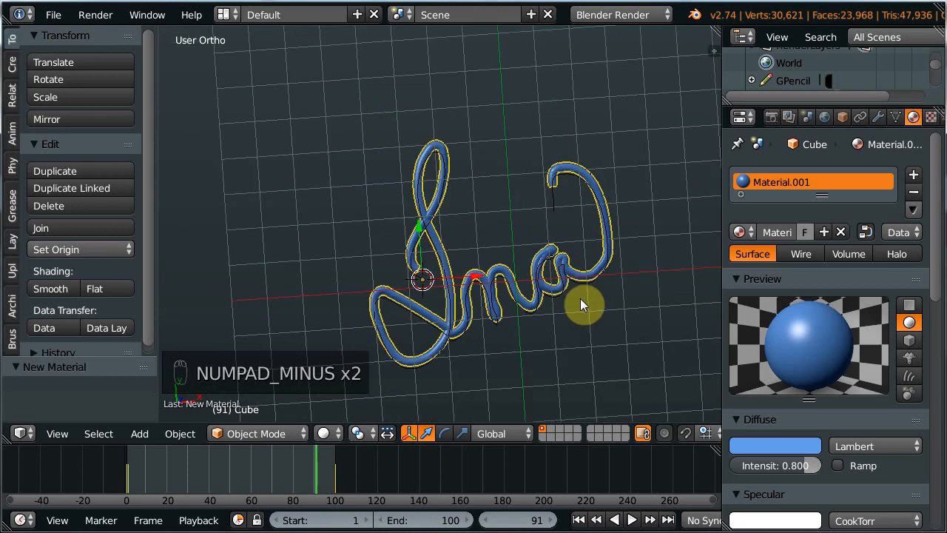
key(KP_7)
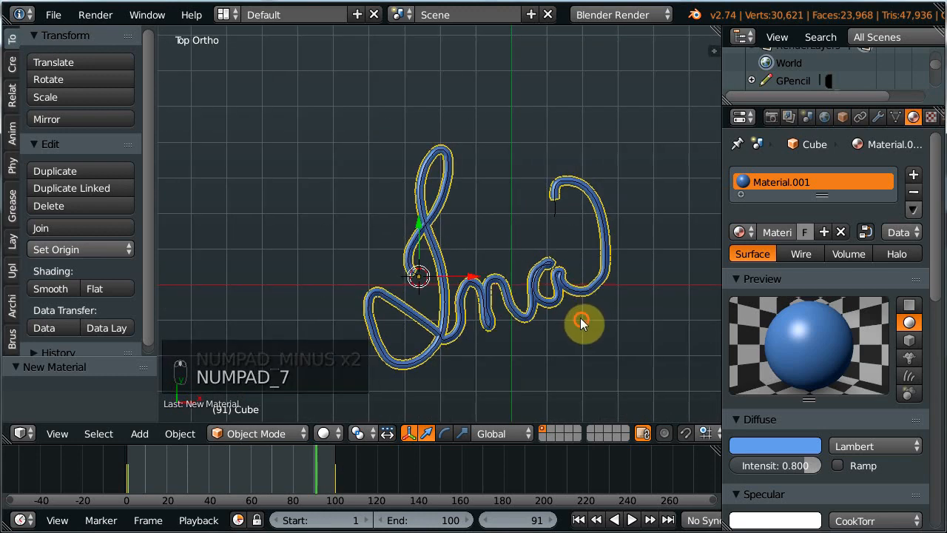
shift+middle_drag(579, 306, 535, 248)
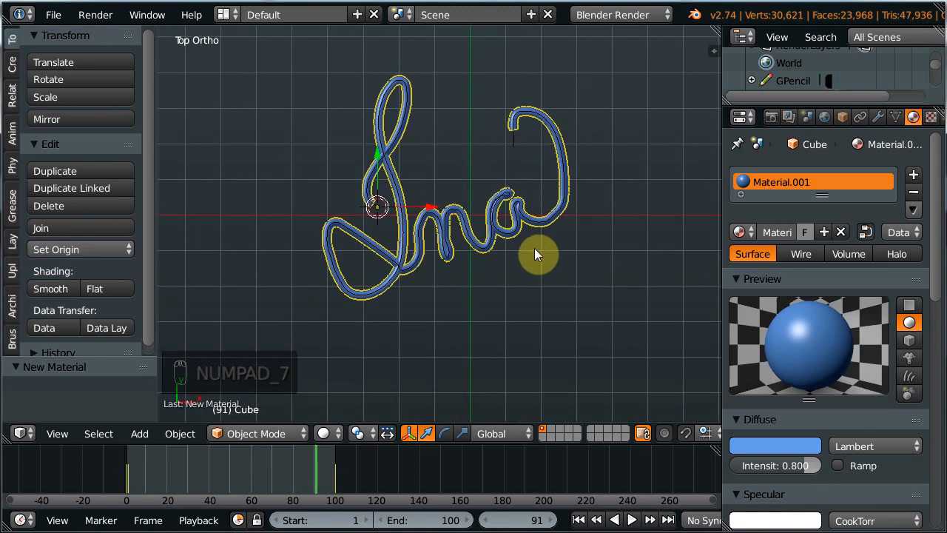
key(alt+a)
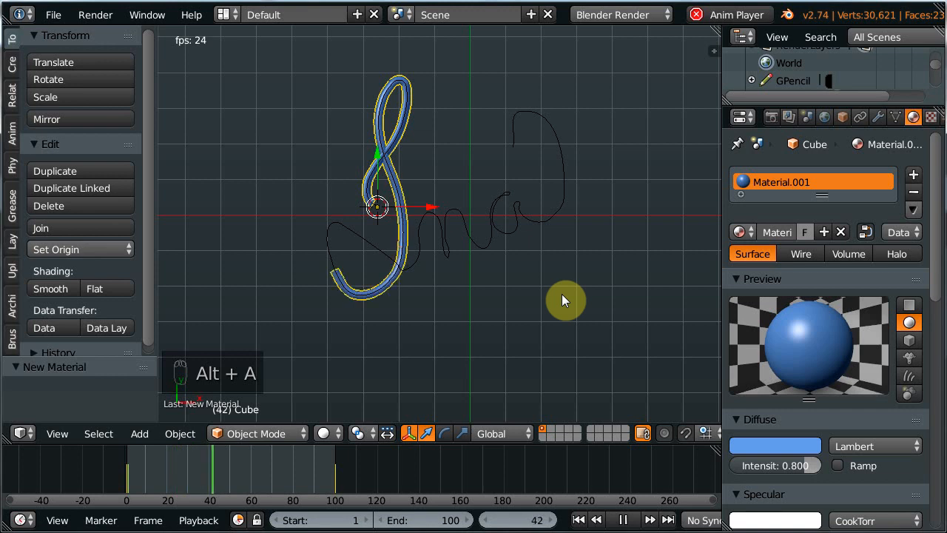
key(a)
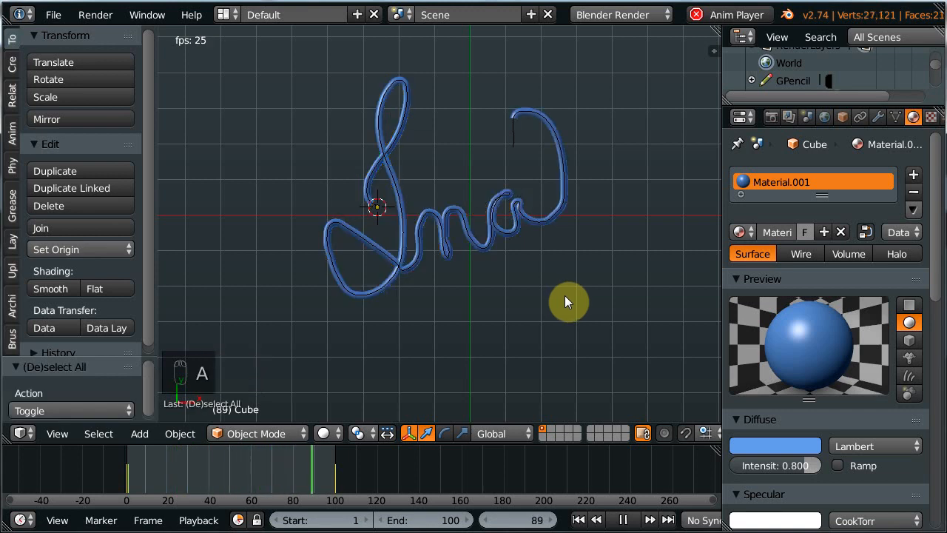